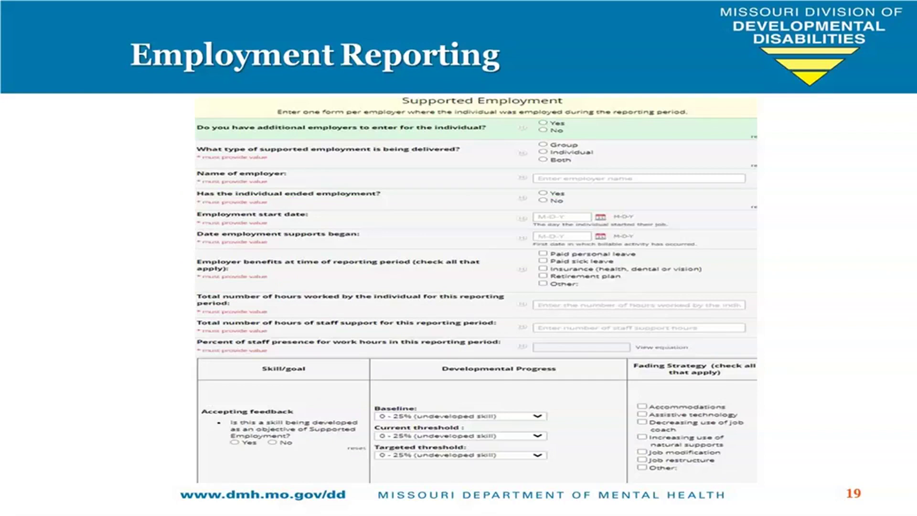
Advance the presentation to slide 20, the Live Demonstration slide.
key("Right")
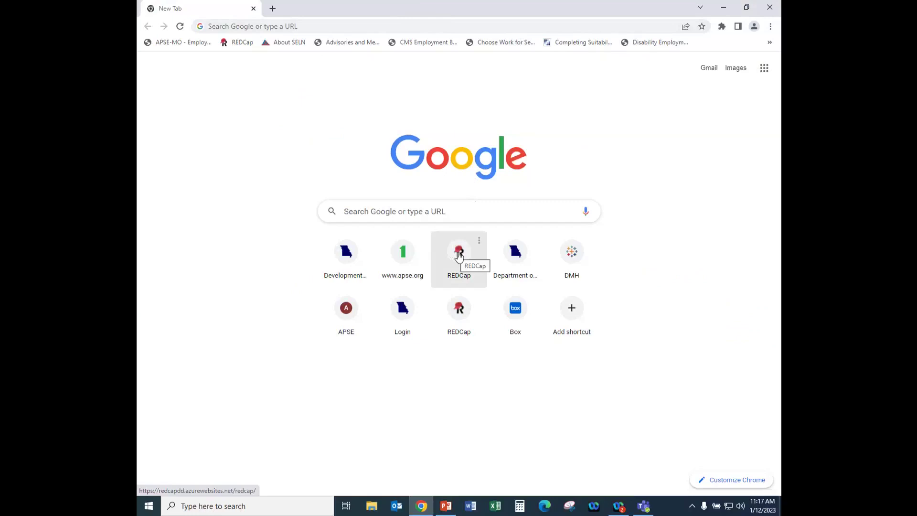
Log in to REDCap from the shortcut with the saved username and password.
left_click(456, 254)
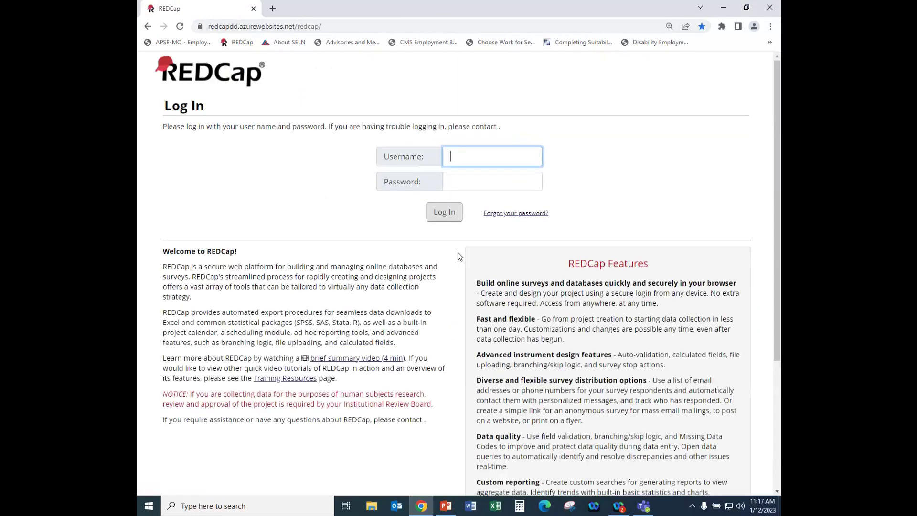
left_click(454, 156)
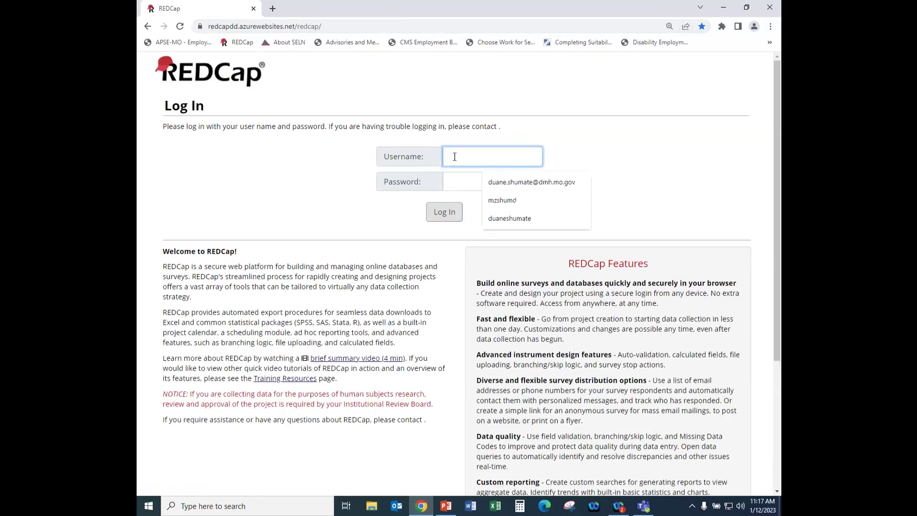
left_click(503, 187)
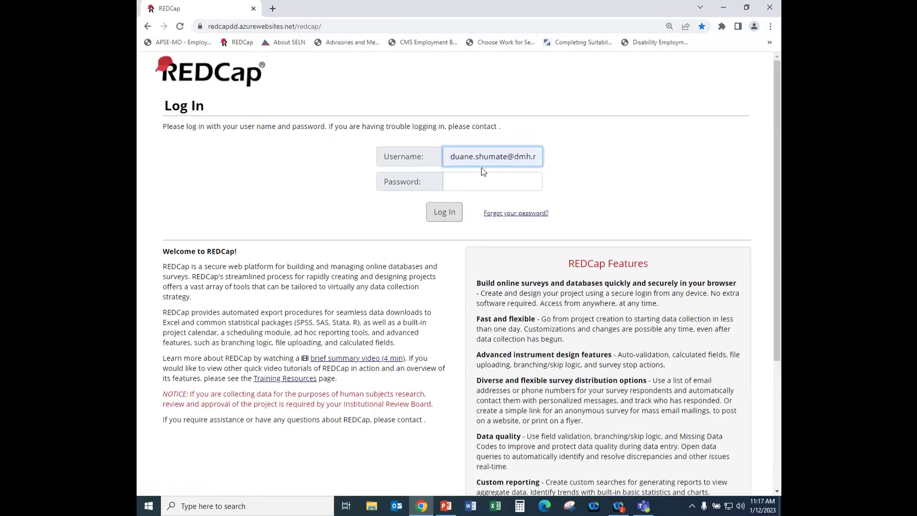
left_click(462, 182)
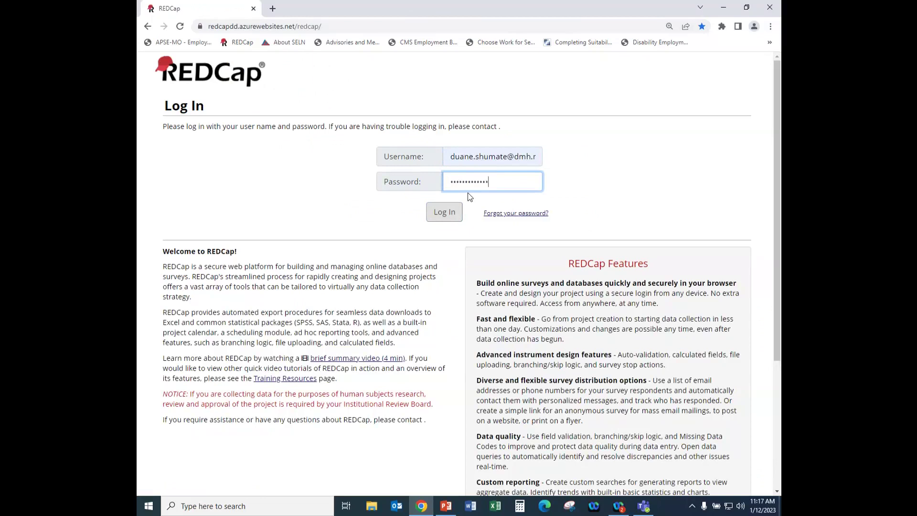
key("Return")
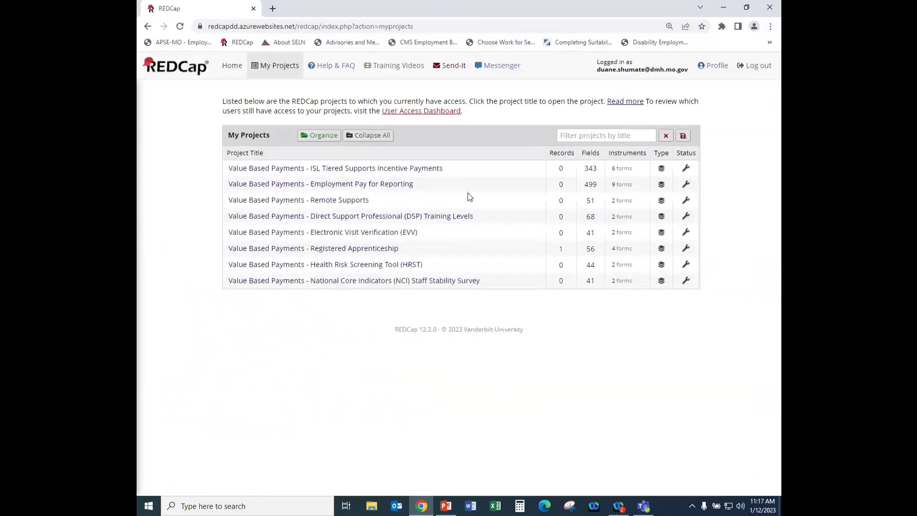
Go through Home and My Projects to the 'Value Based Payments - Employment Pay for Reporting' project.
left_click(443, 201)
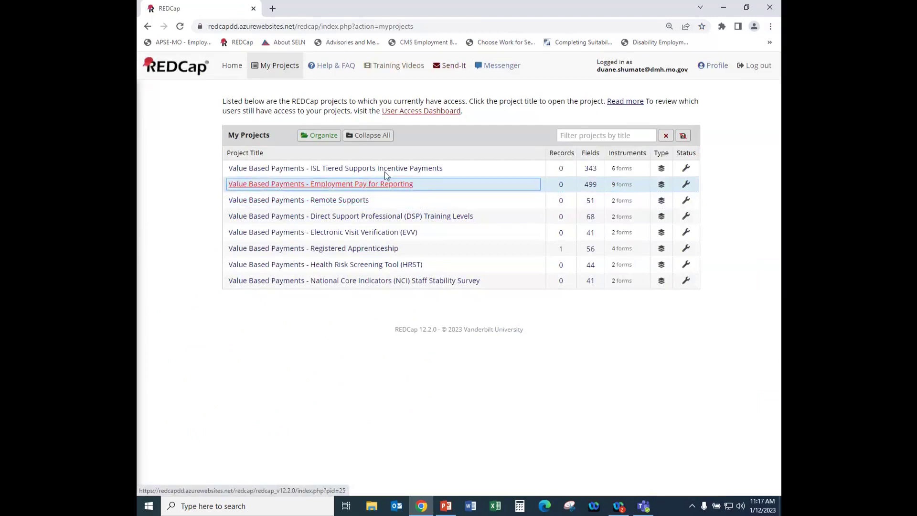
left_click(341, 138)
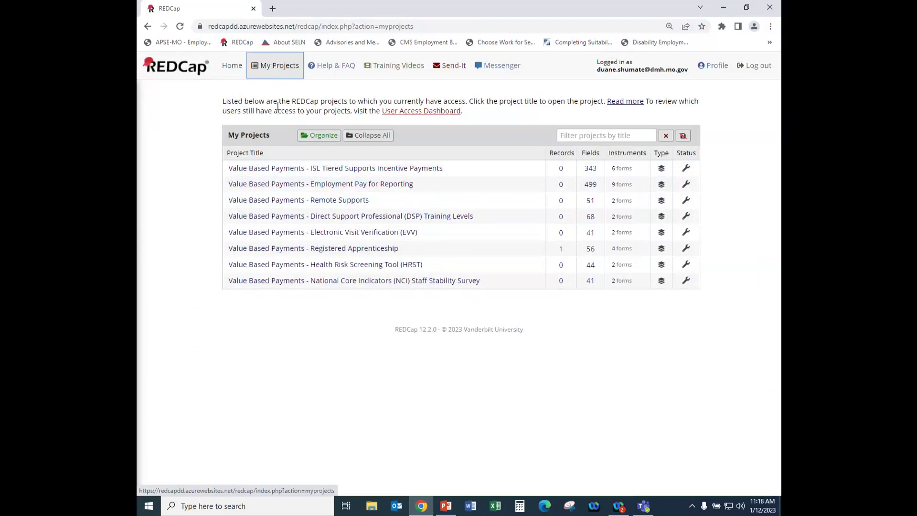
left_click(272, 200)
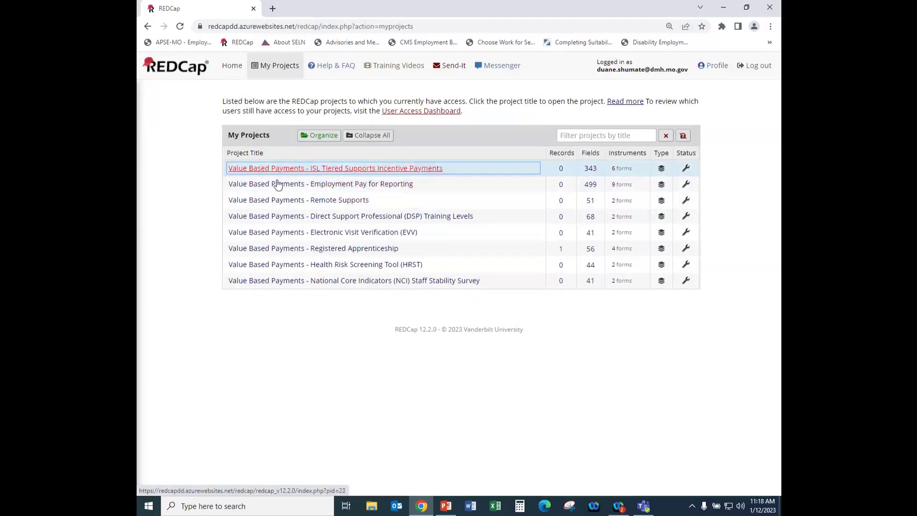
left_click(290, 291)
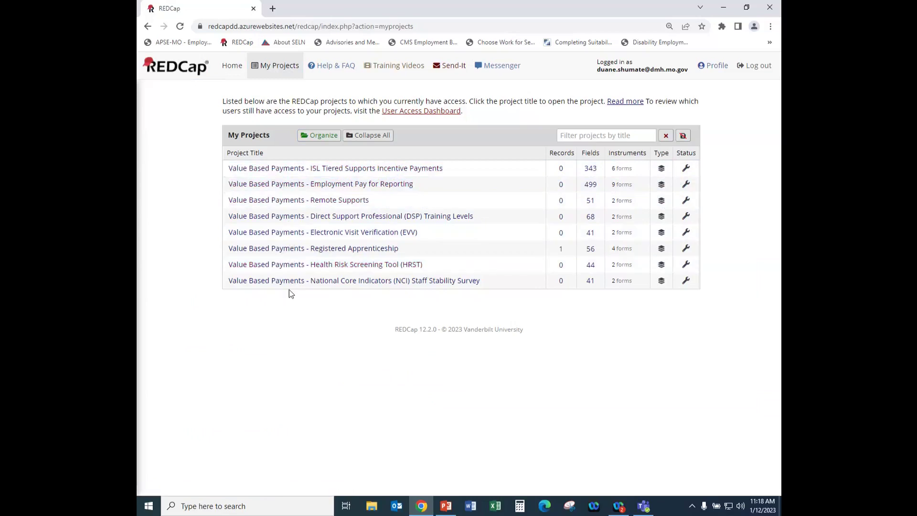
left_click(232, 66)
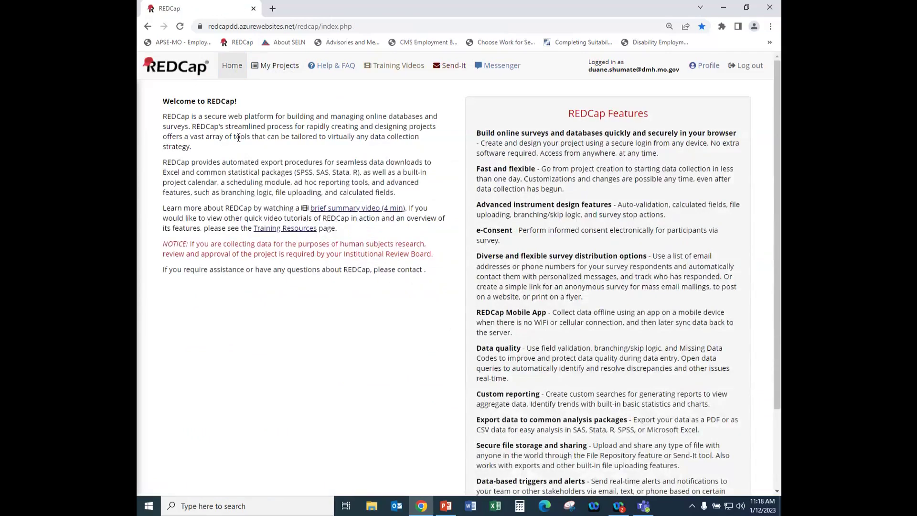
left_click(278, 68)
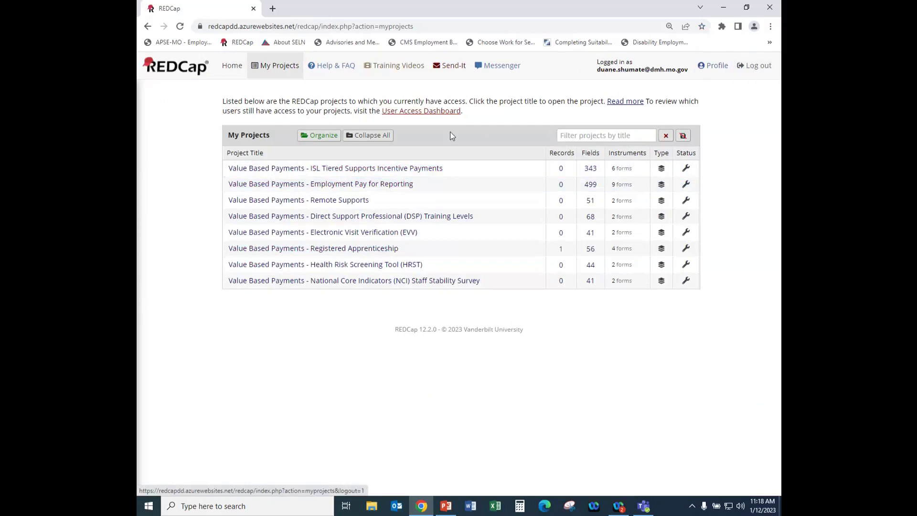
left_click(311, 189)
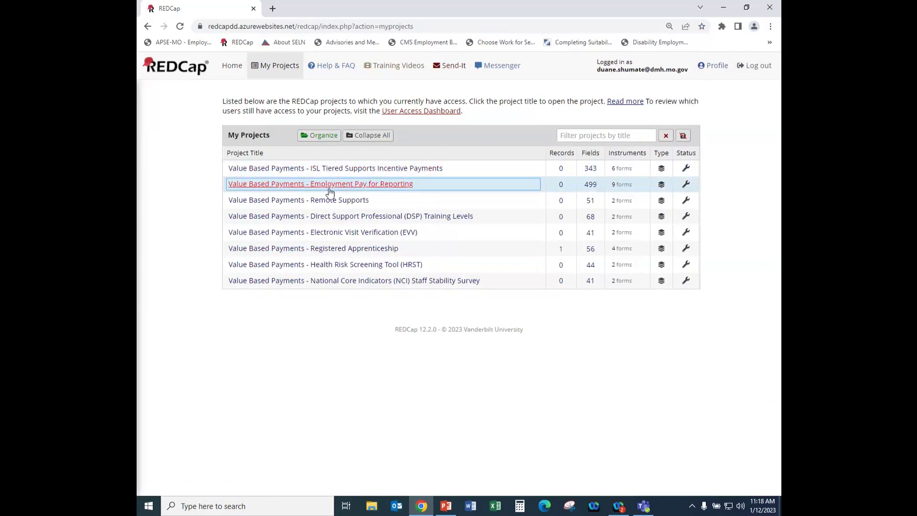
left_click(330, 188)
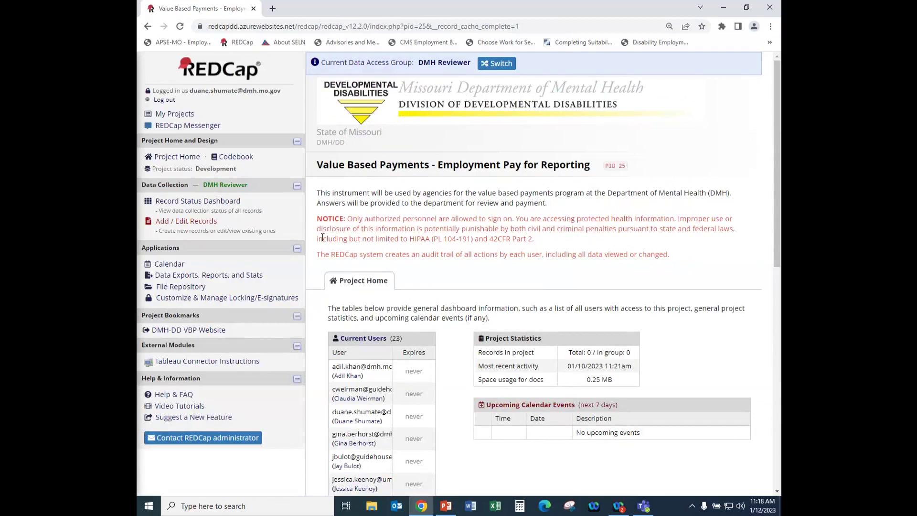
Add new record 15-1 from the Add / Edit Records page.
left_click(193, 222)
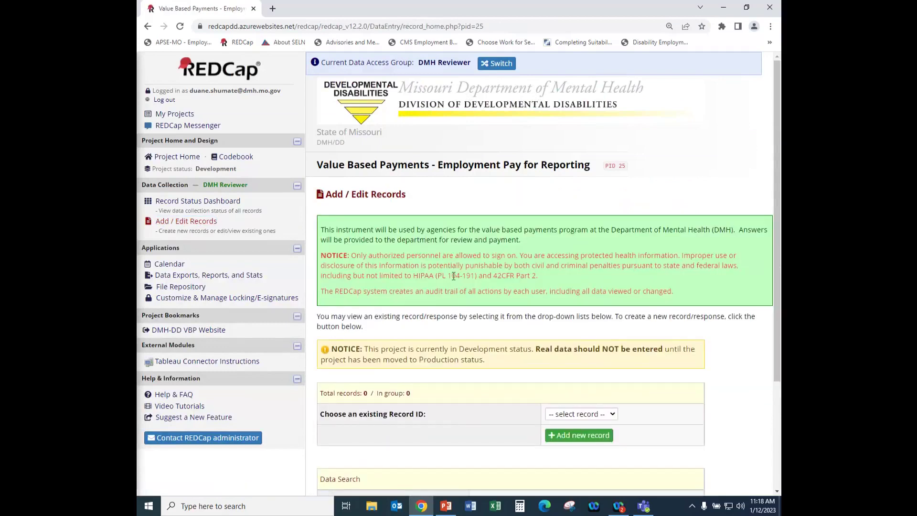
scroll(452, 283, "down", 3)
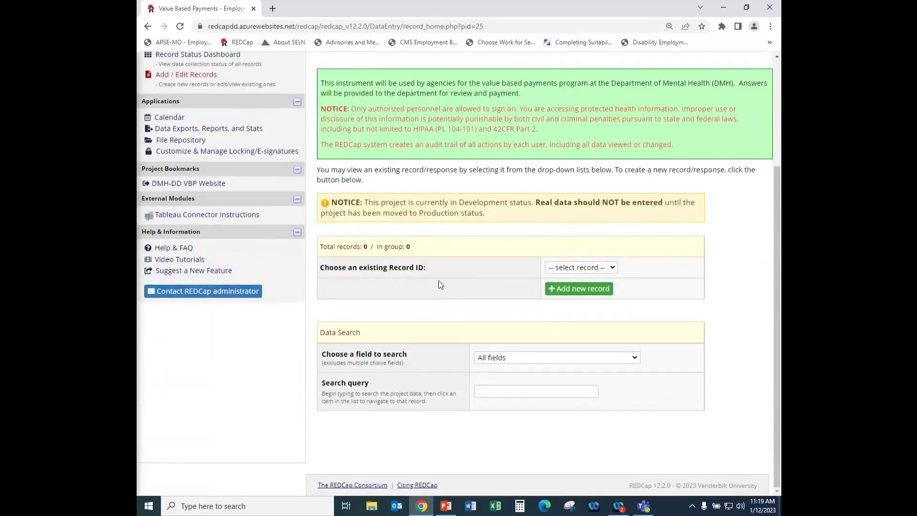
left_click(576, 288)
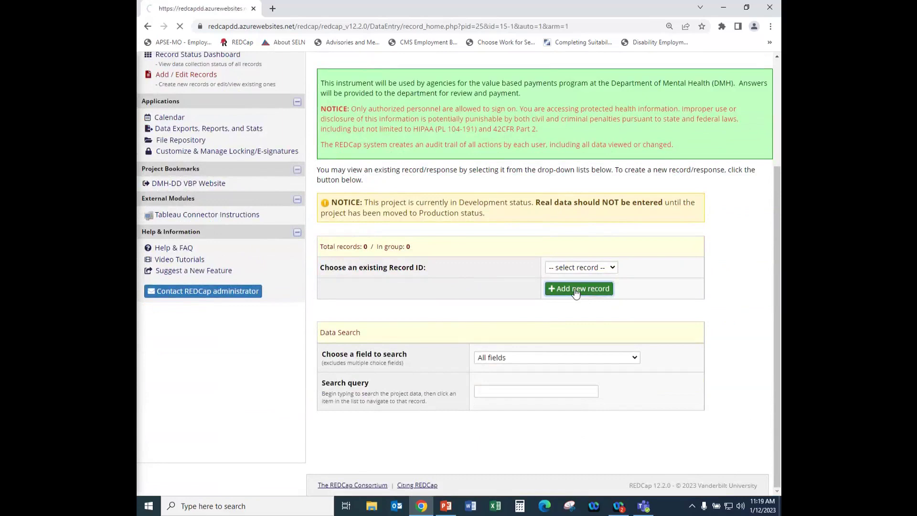
scroll(473, 301, "down", 1)
scroll(473, 300, "down", 3)
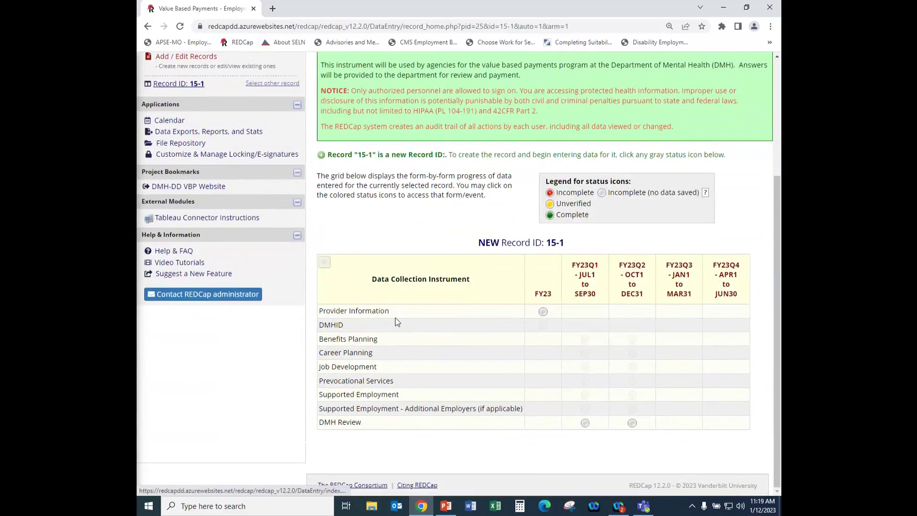
Open FY23 Provider Information and choose Abilities First as the provider.
left_click(543, 312)
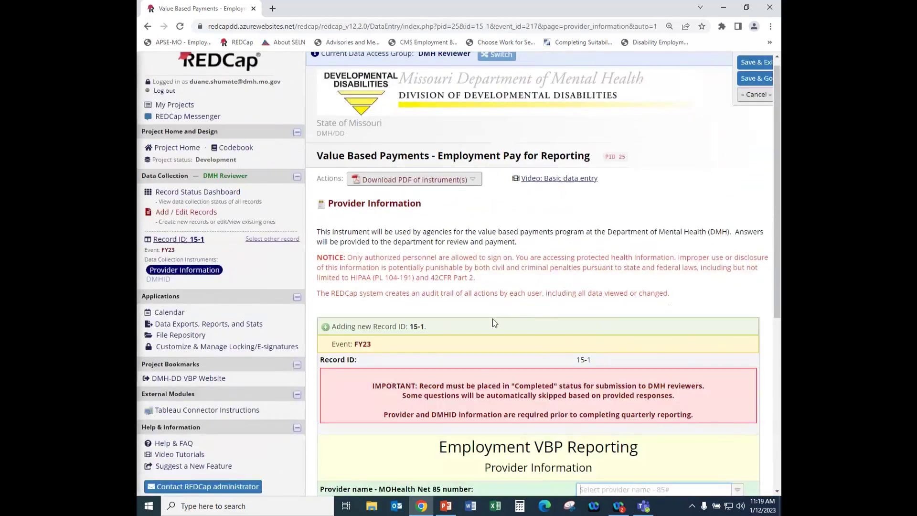
scroll(493, 321, "down", 2)
scroll(491, 319, "down", 3)
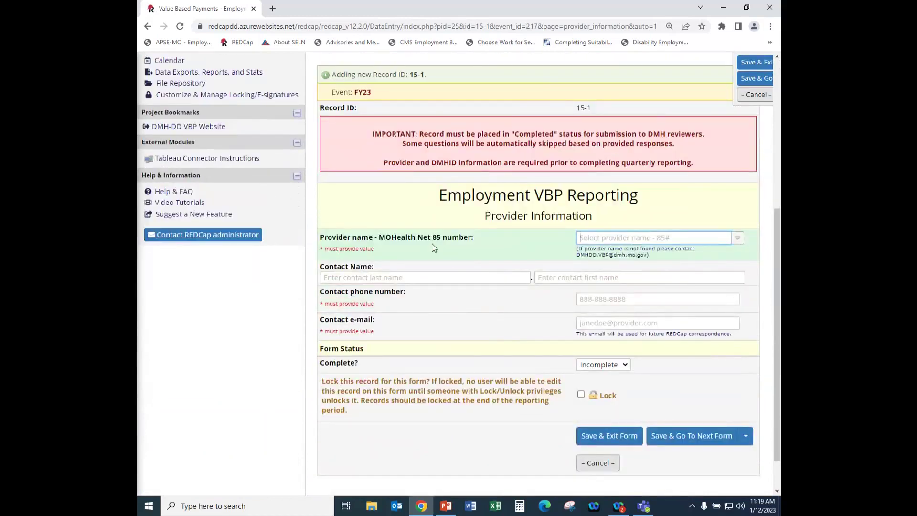
left_click(738, 240)
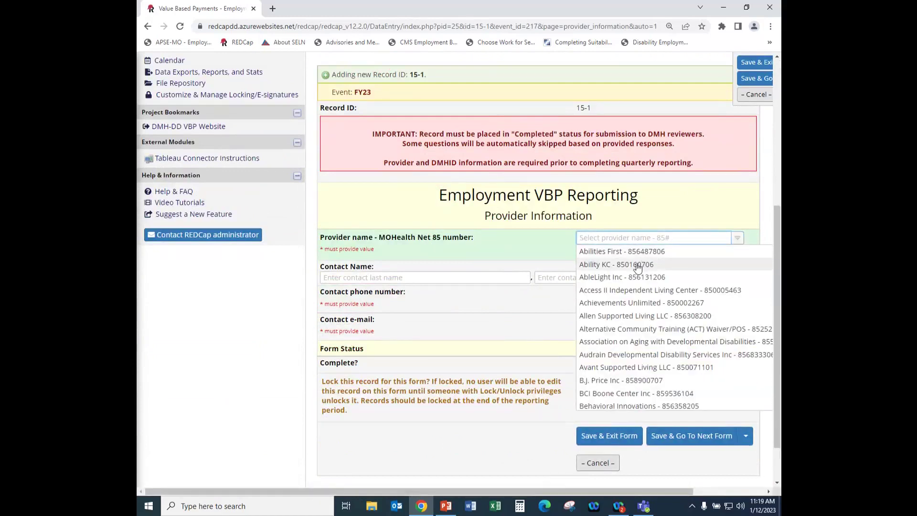
left_click(615, 253)
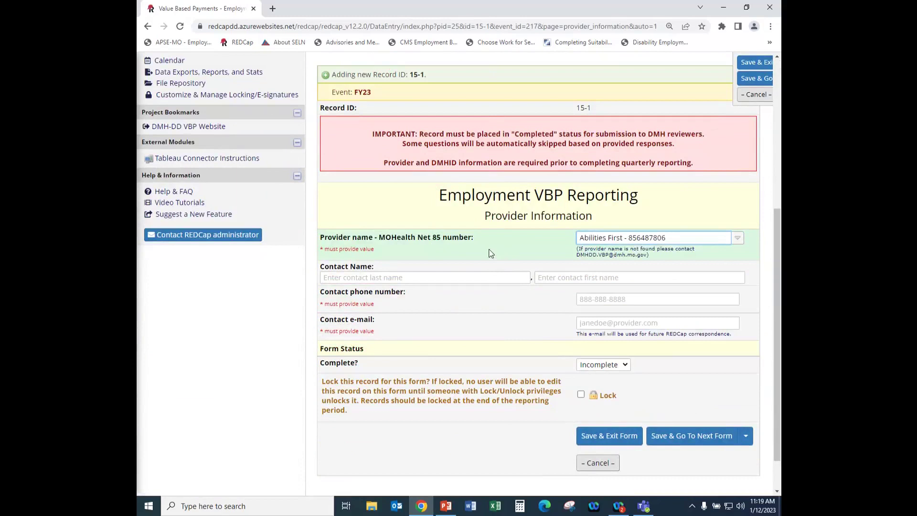
Fill the contact's last name, first name, phone and e-mail from saved suggestions.
left_click(401, 278)
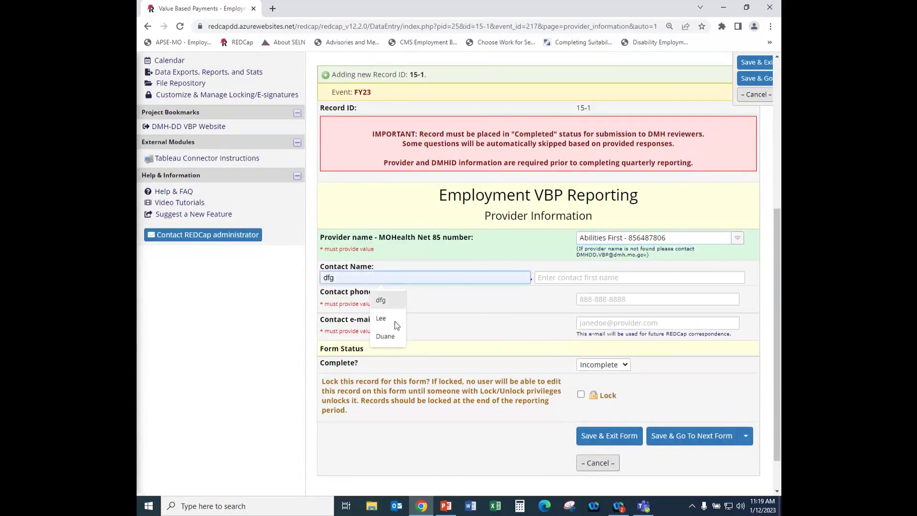
left_click(385, 336)
left_click(561, 278)
left_click(595, 334)
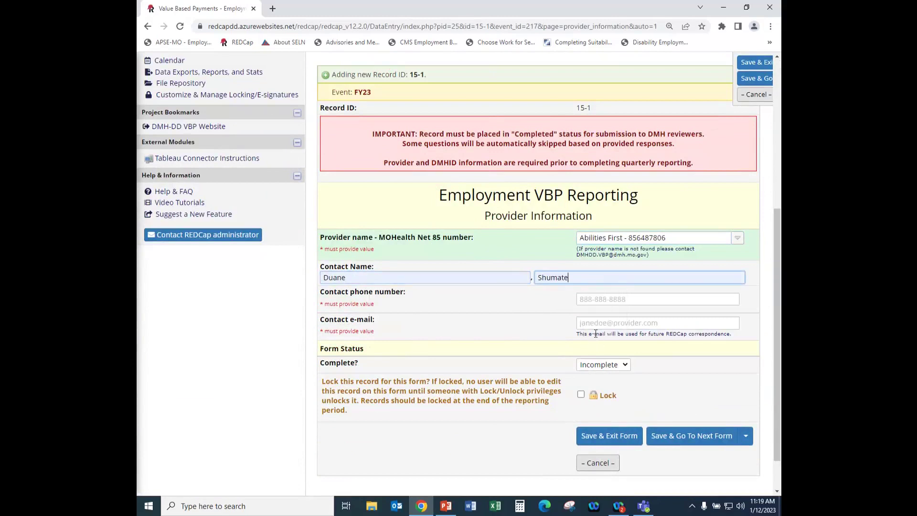
left_click(590, 299)
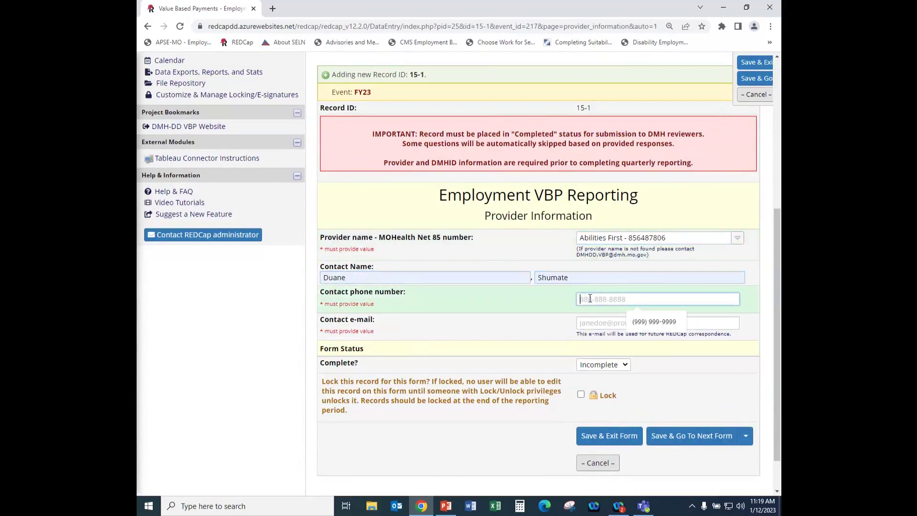
left_click(638, 322)
left_click(640, 323)
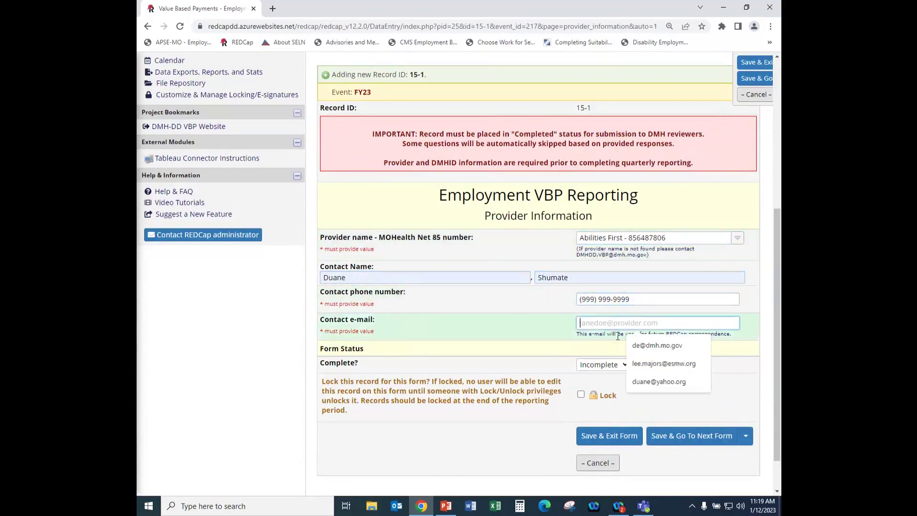
left_click(659, 382)
Set the form status to Complete and save it.
left_click(625, 365)
left_click(602, 400)
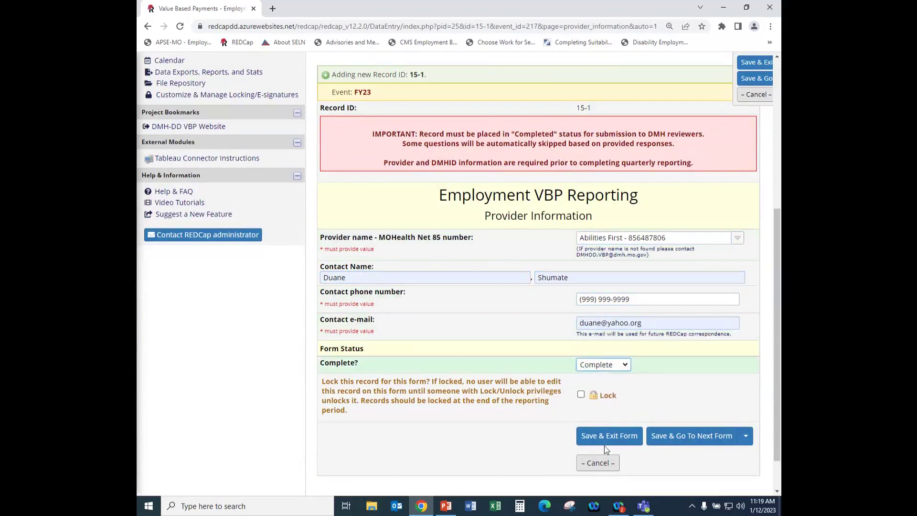
left_click(604, 439)
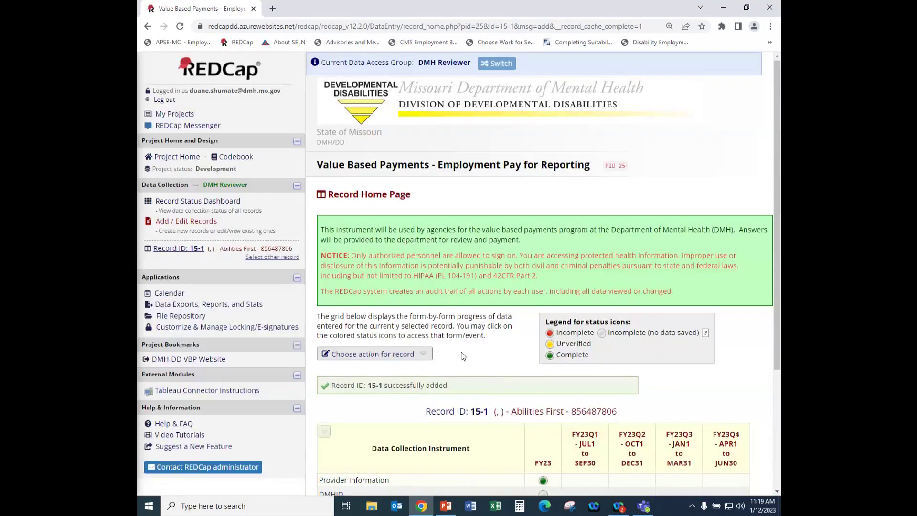
Open the empty FY23 DMHID instrument from record 15-1's form grid.
scroll(462, 356, "down", 4)
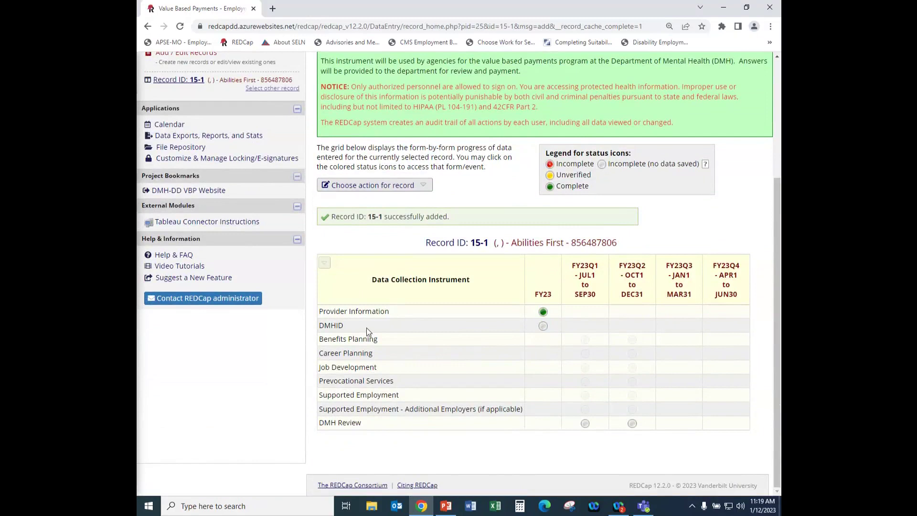
left_click(543, 327)
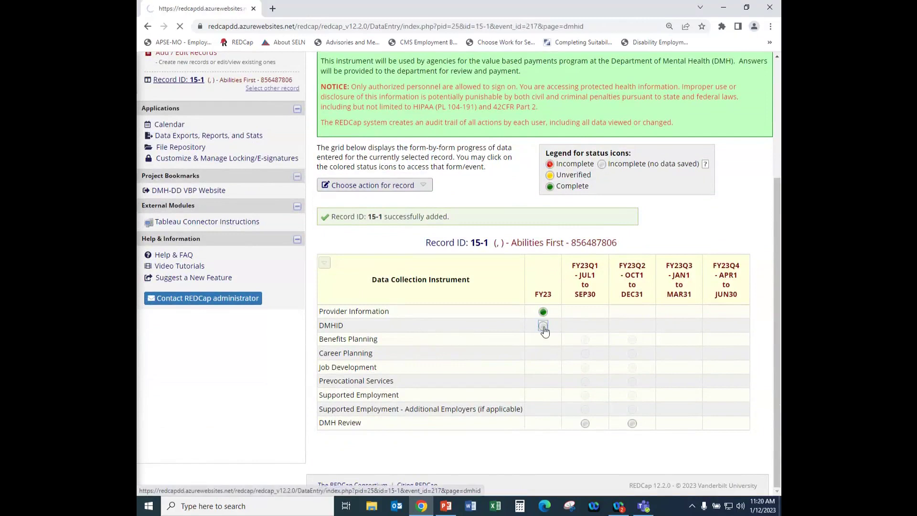
scroll(494, 330, "down", 2)
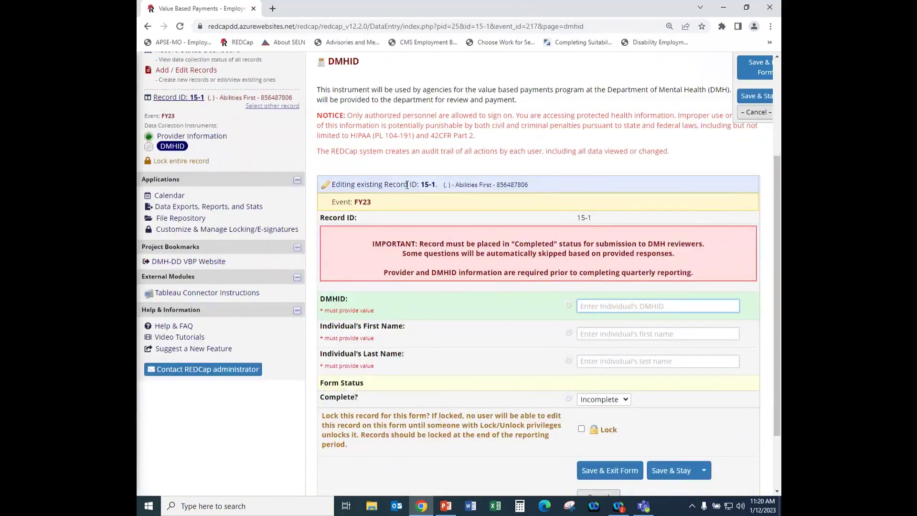
Enter the DMHID and the individual's first and last name from autofill, then save the form.
left_click(593, 307)
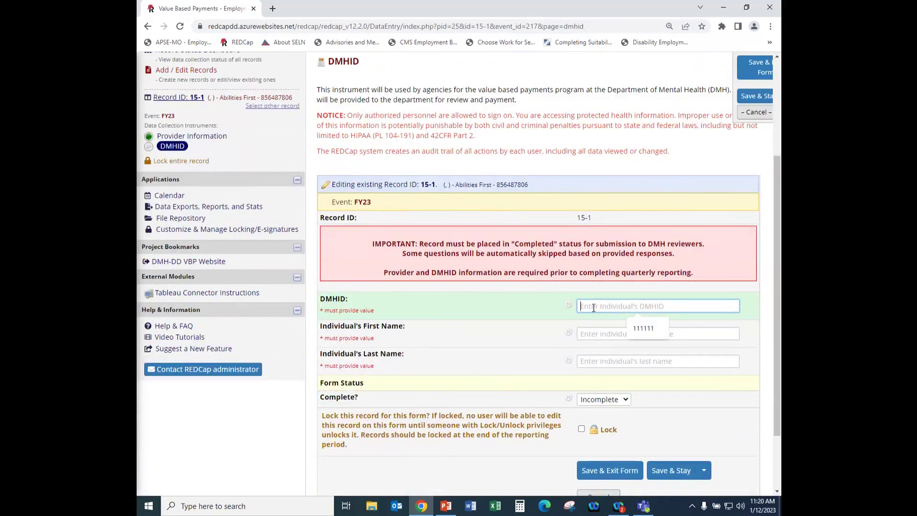
left_click(662, 329)
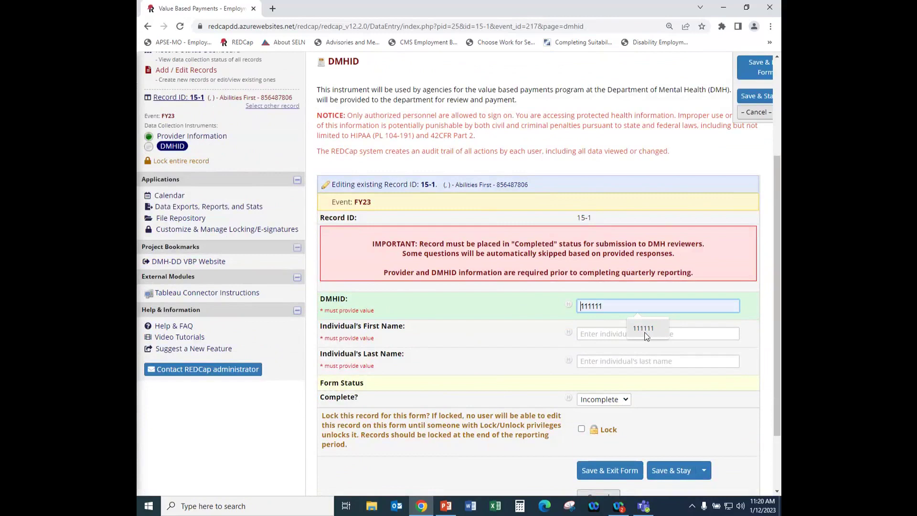
left_click(643, 329)
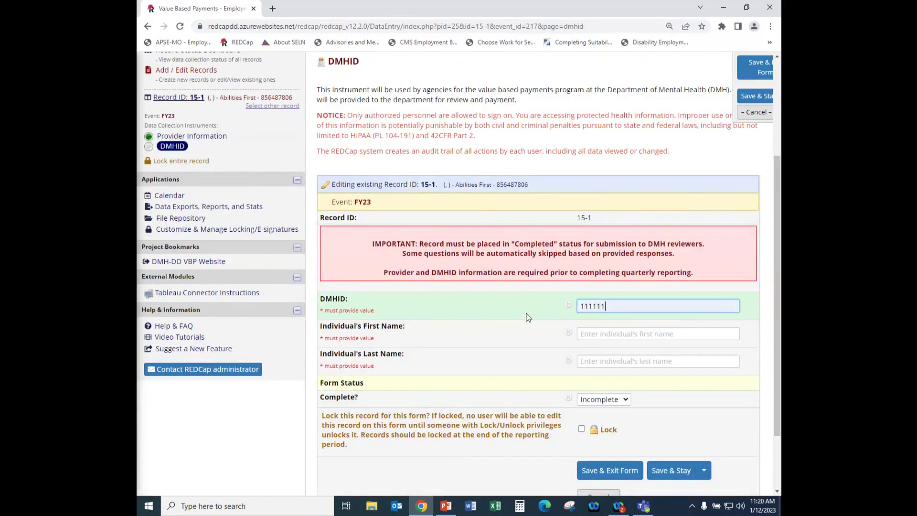
left_click(590, 336)
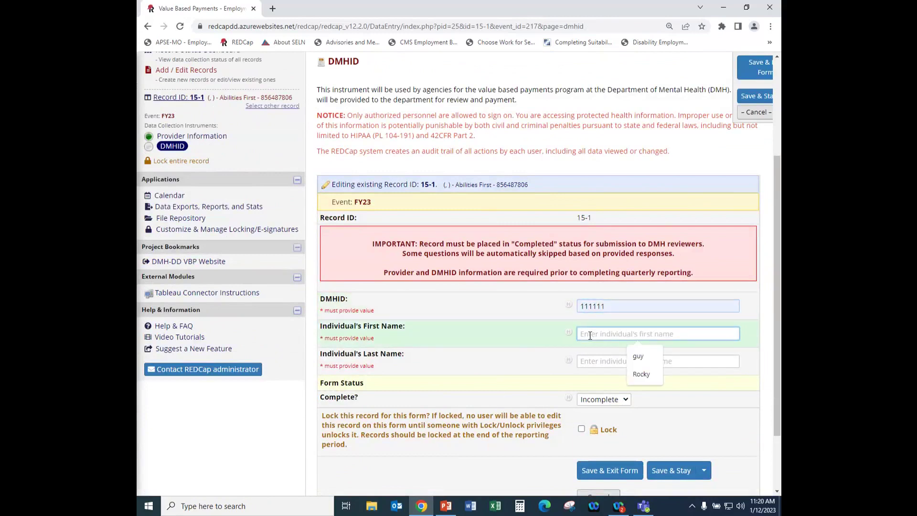
left_click(643, 374)
left_click(588, 362)
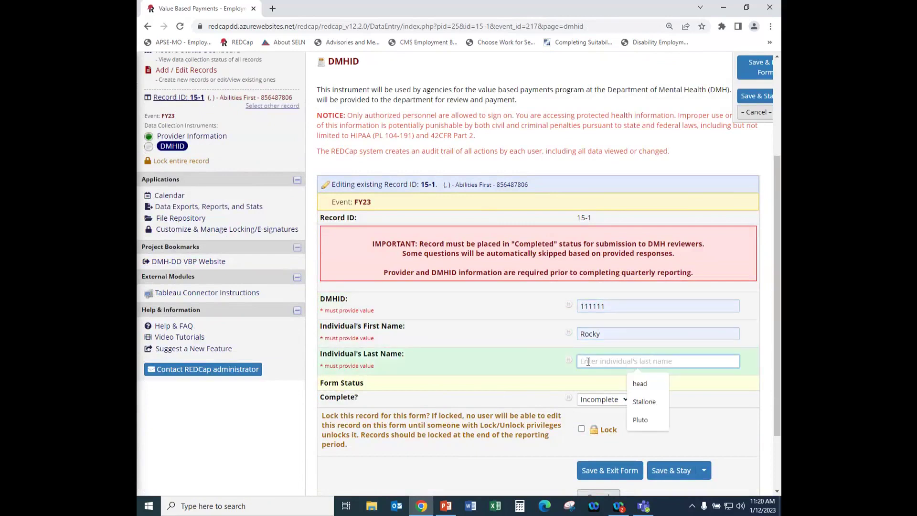
left_click(641, 419)
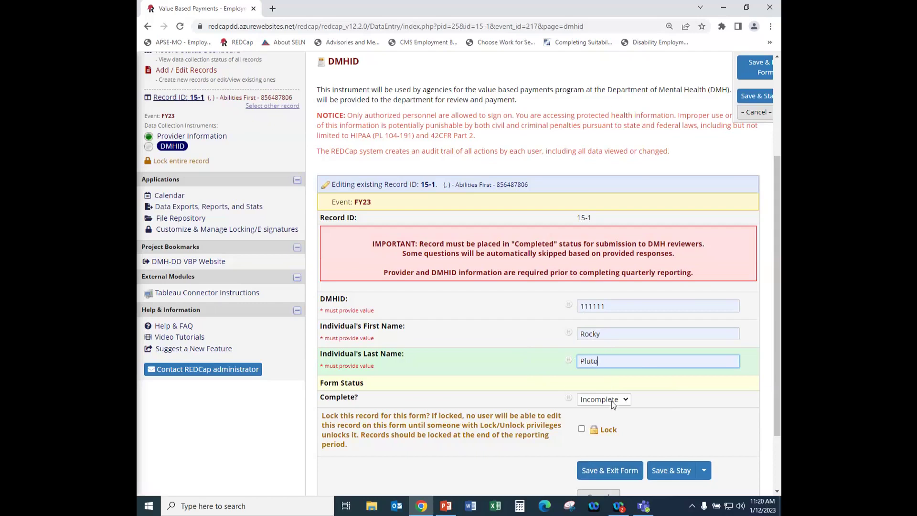
left_click(604, 472)
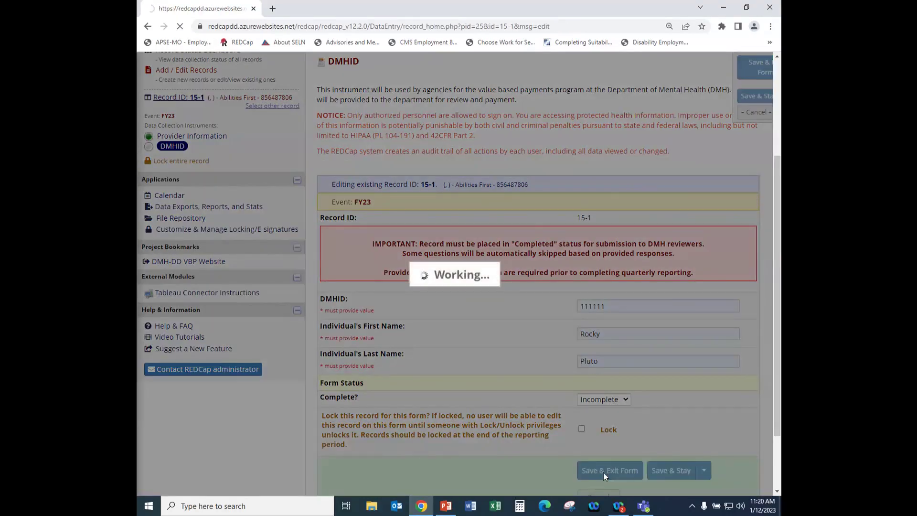
scroll(472, 394, "down", 4)
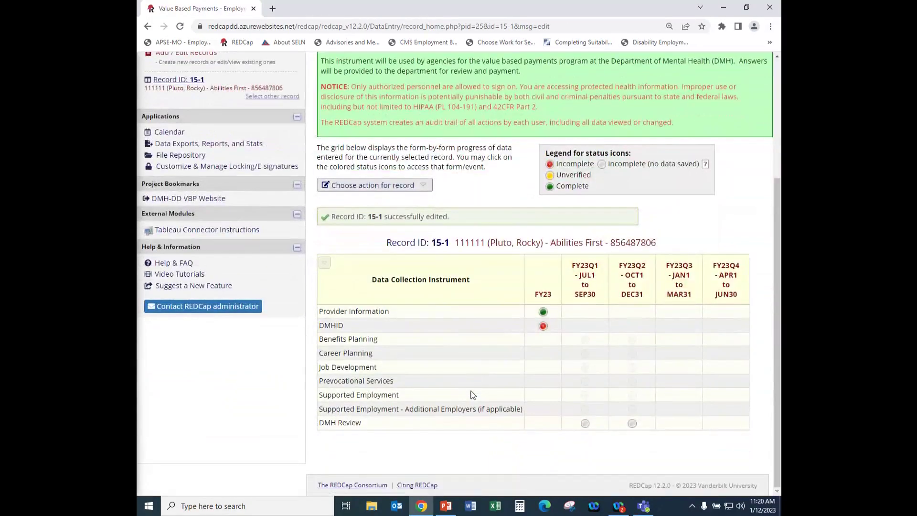
Reopen DMHID, set it to Complete and save with the reason 'Forgot to complete'.
left_click(542, 327)
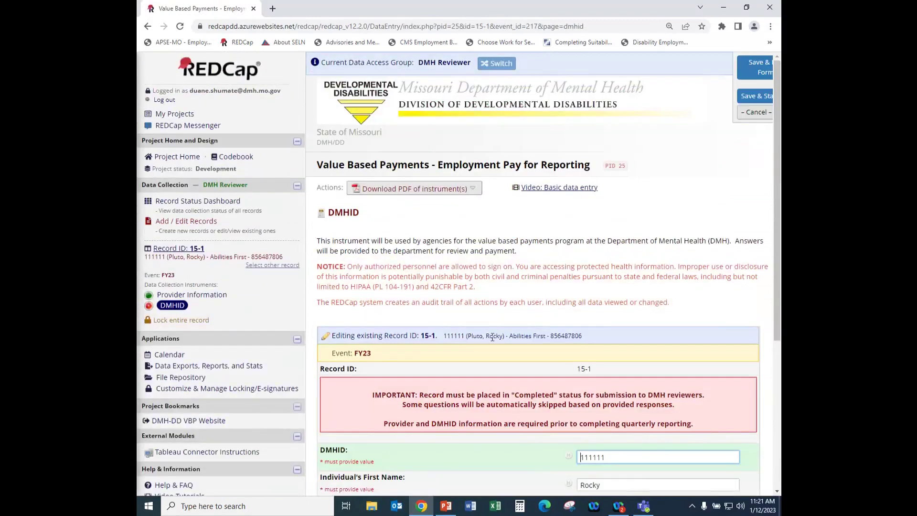
scroll(492, 337, "down", 4)
left_click(627, 352)
left_click(595, 382)
left_click(609, 420)
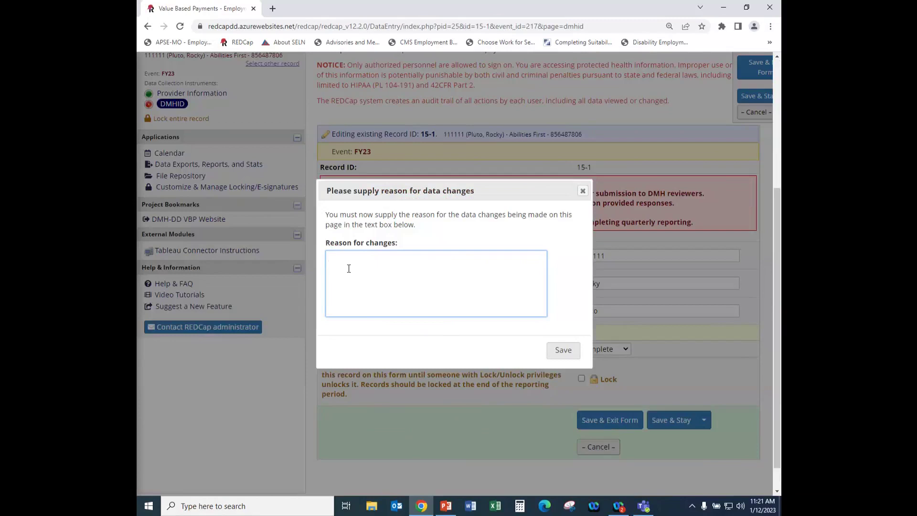
type("Forgot to complete")
left_click(555, 350)
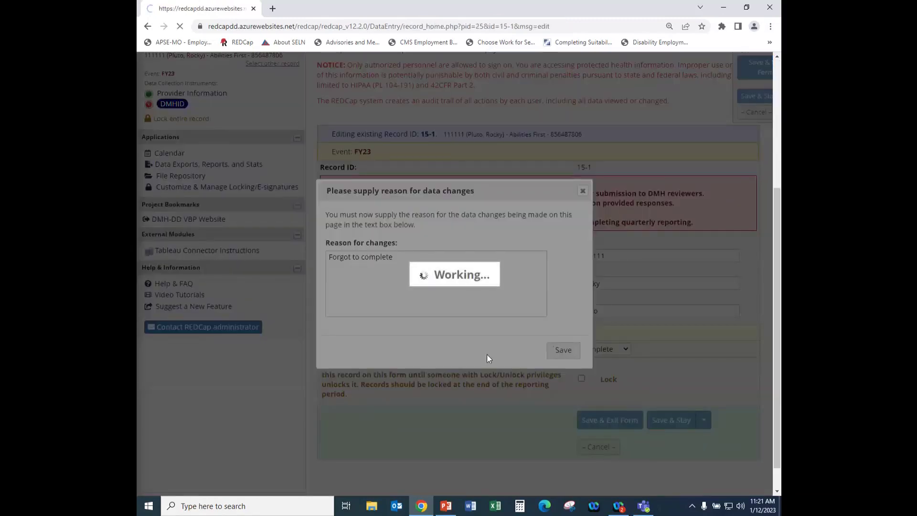
Open the FY23Q1 Benefits Planning form from record 15-1's form grid.
scroll(487, 358, "down", 1)
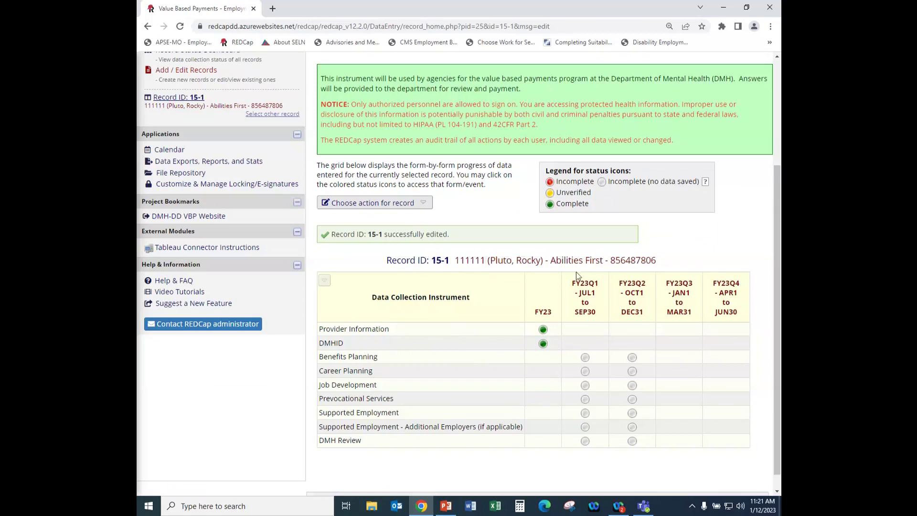
scroll(540, 275, "down", 1)
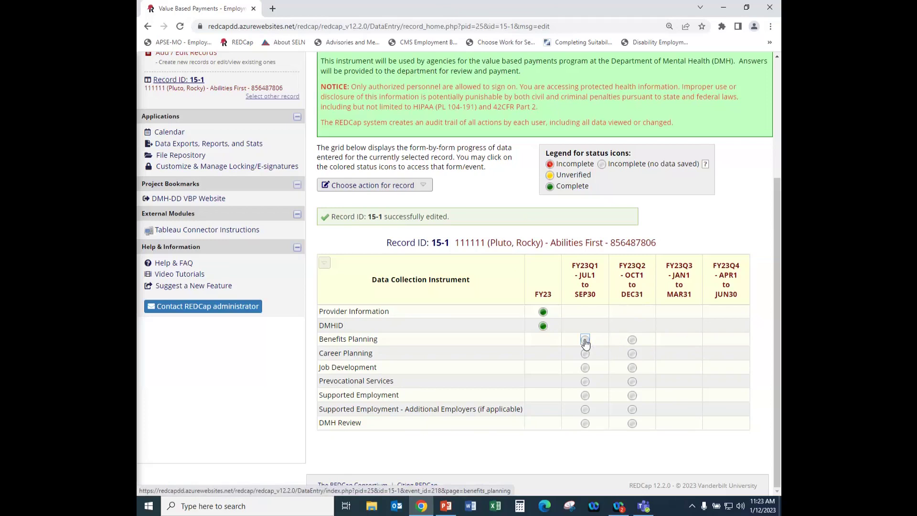
left_click(585, 340)
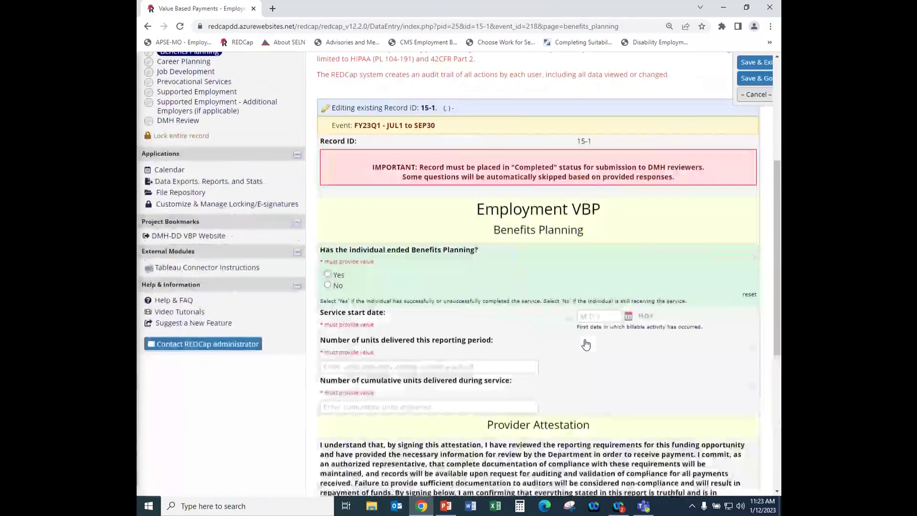
Answer Yes to 'Has the individual ended Benefits Planning?' and review the follow-up questions.
scroll(482, 252, "up", 3)
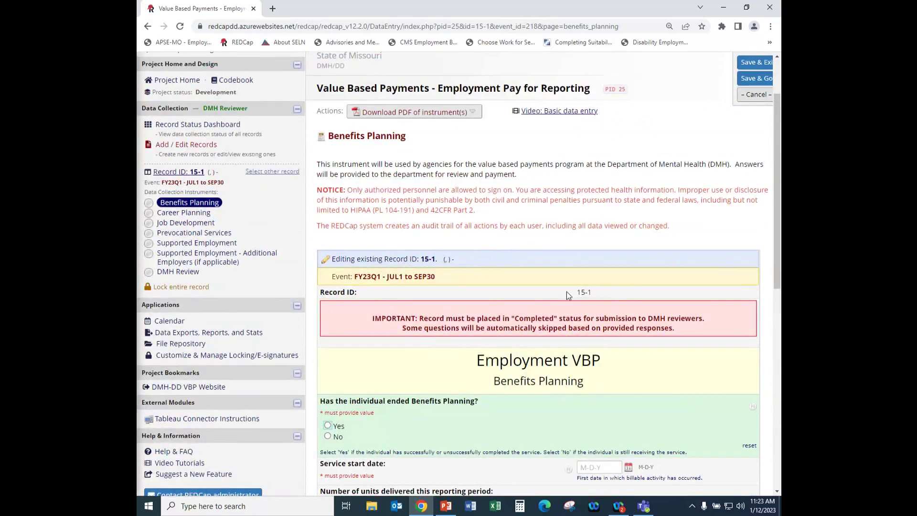
scroll(548, 301, "down", 2)
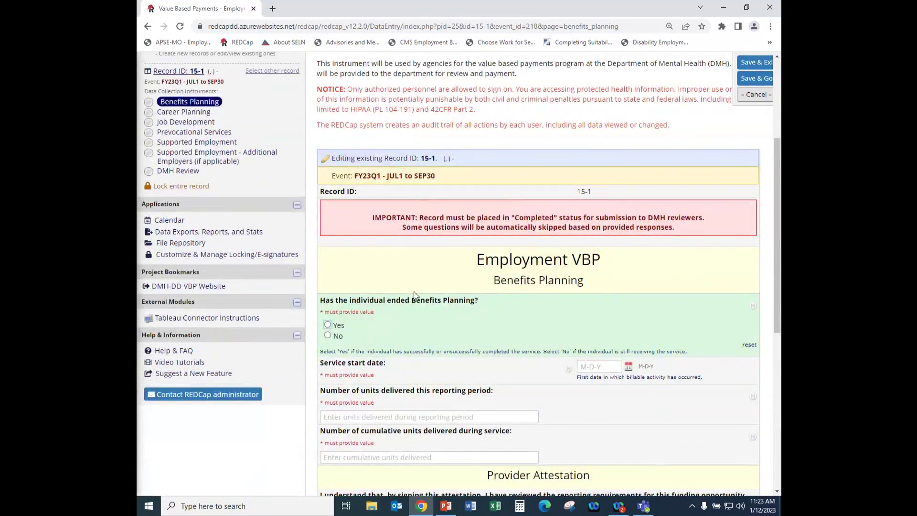
scroll(384, 286, "down", 2)
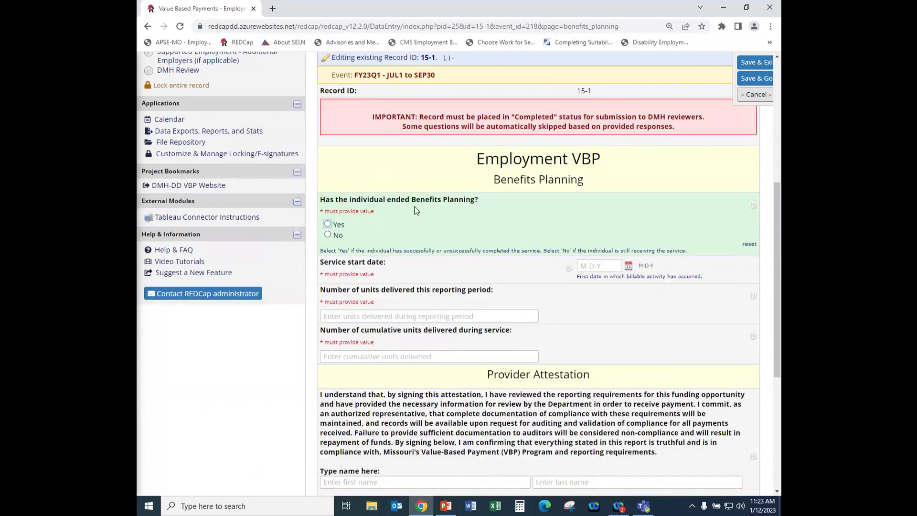
left_click(328, 224)
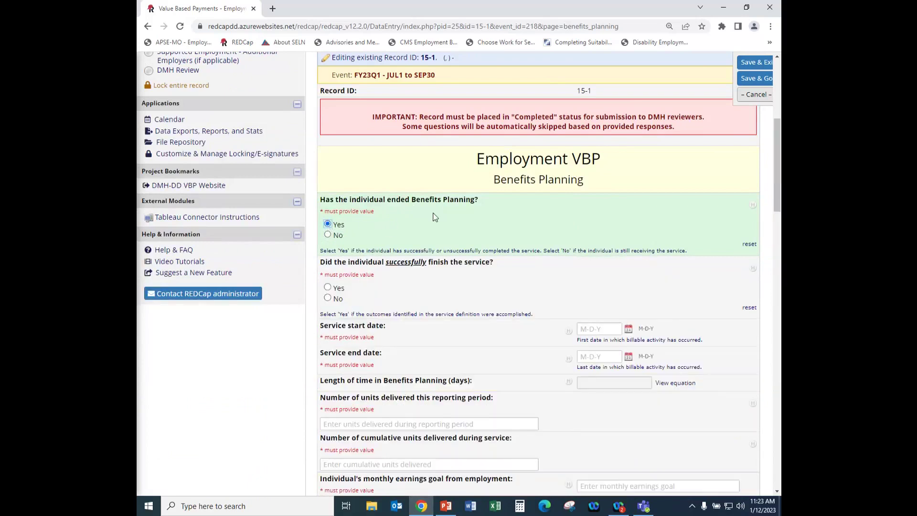
scroll(433, 225, "down", 1)
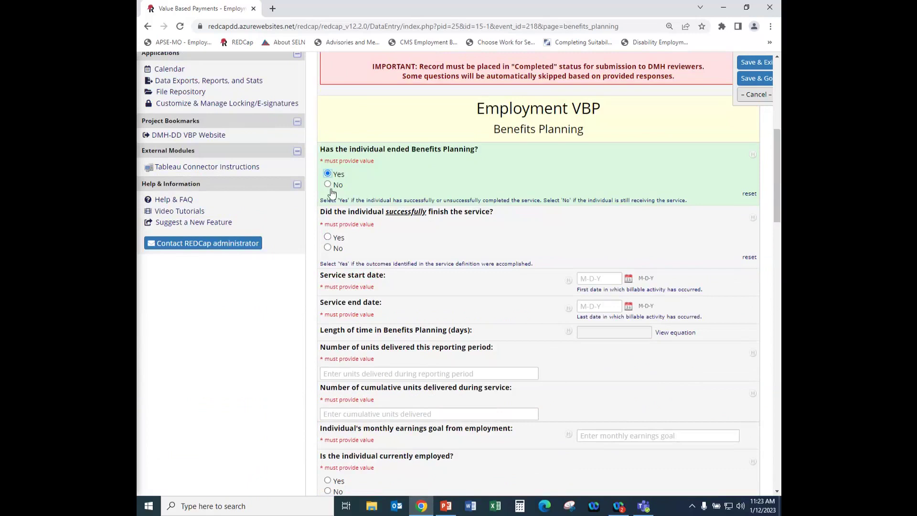
scroll(473, 229, "down", 1)
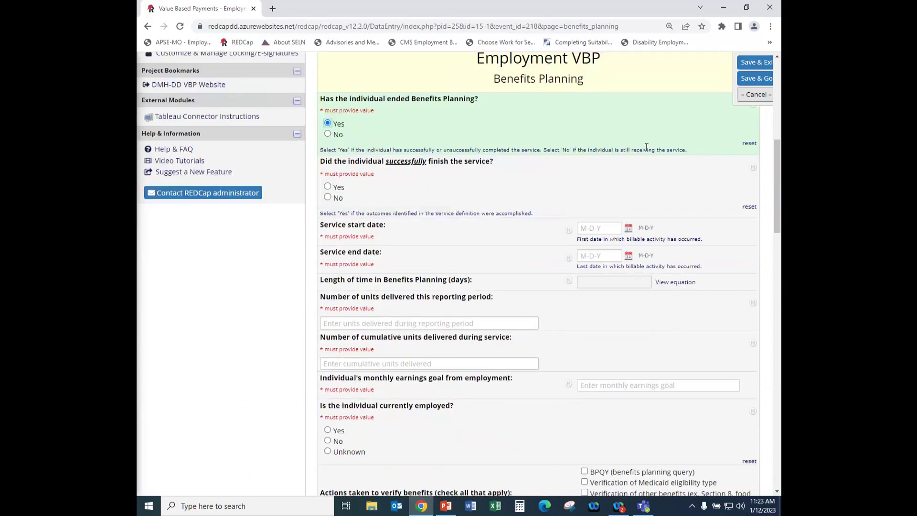
scroll(602, 165, "up", 1)
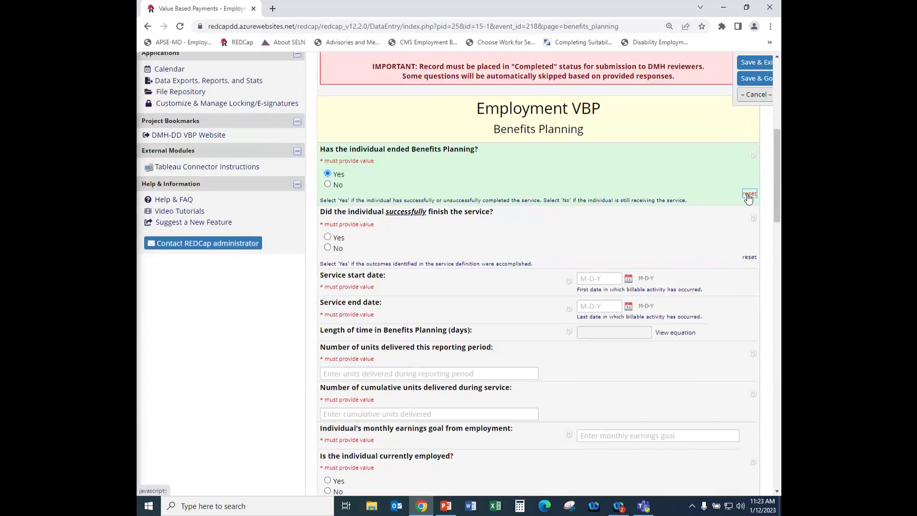
Reset the ended Benefits Planning answer, try No, and settle on Yes.
left_click(748, 196)
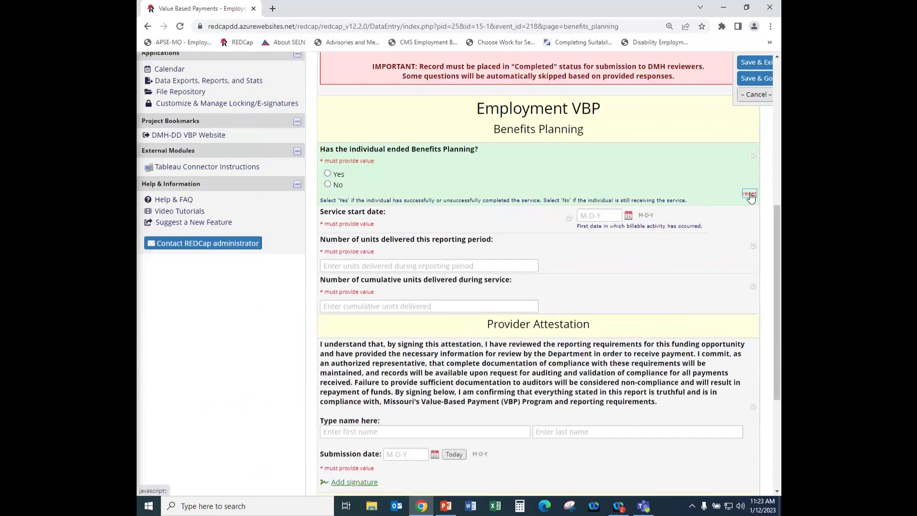
left_click(327, 175)
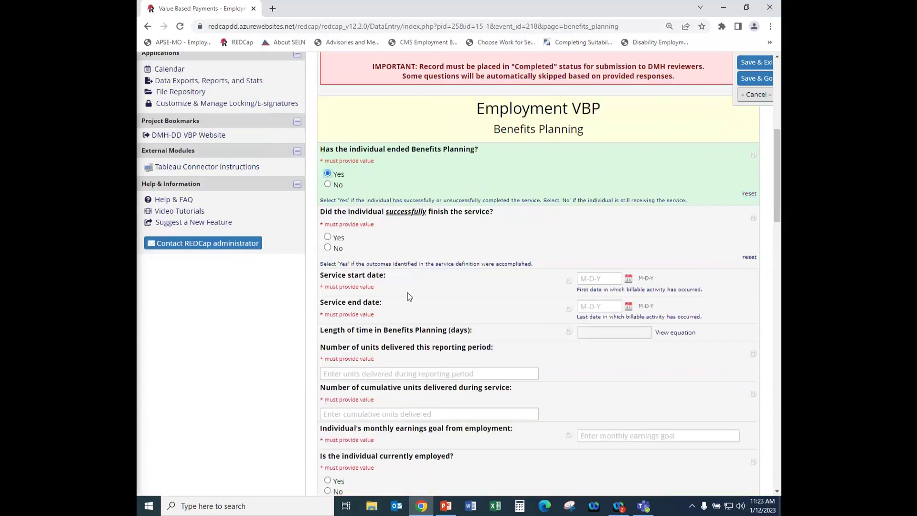
left_click(745, 194)
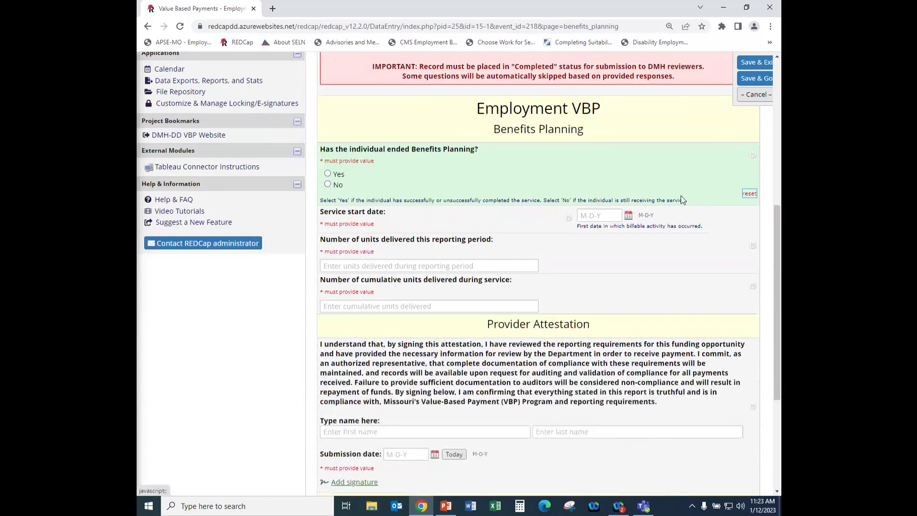
left_click(328, 185)
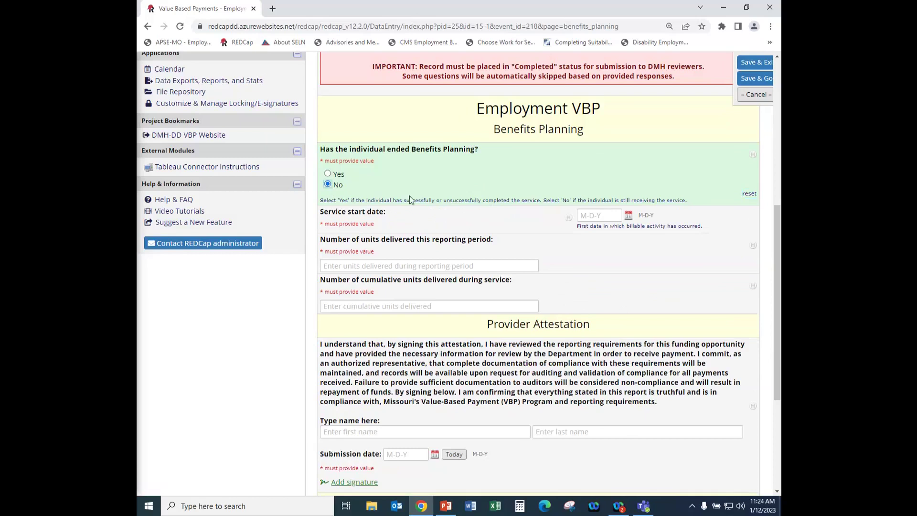
left_click(327, 174)
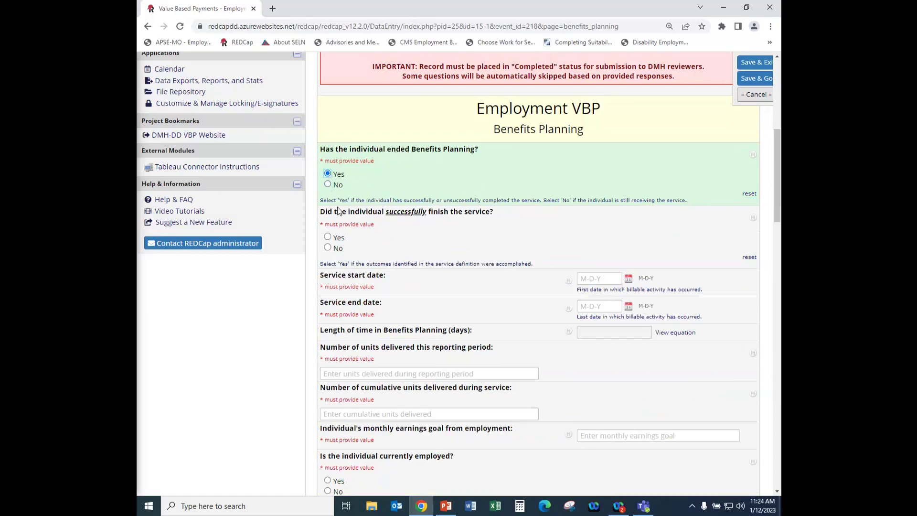
Answer Yes to 'Did the individual successfully finish the service?' on Benefits Planning.
left_click(328, 237)
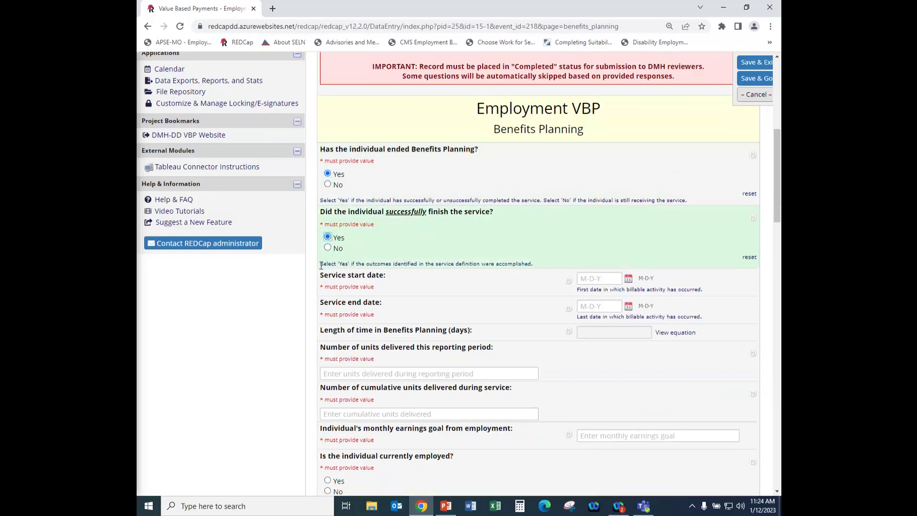
left_click_drag(321, 266, 558, 262)
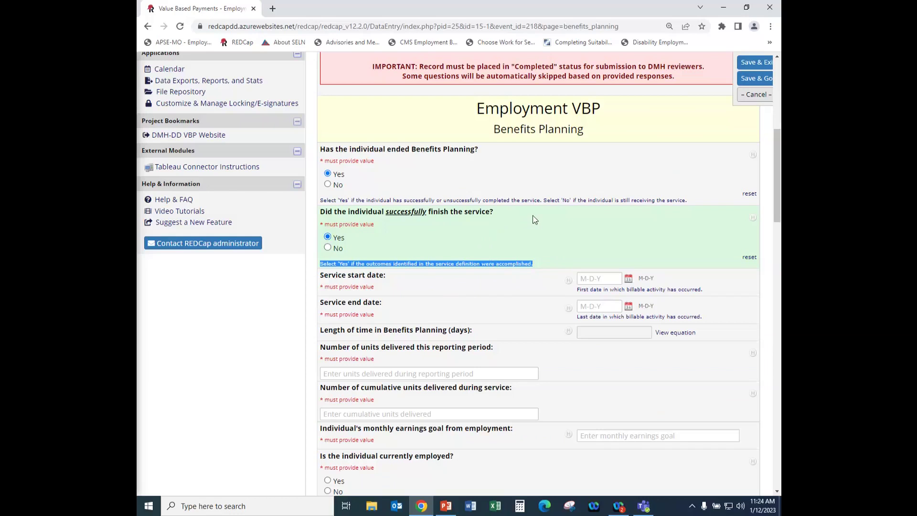
left_click(534, 219)
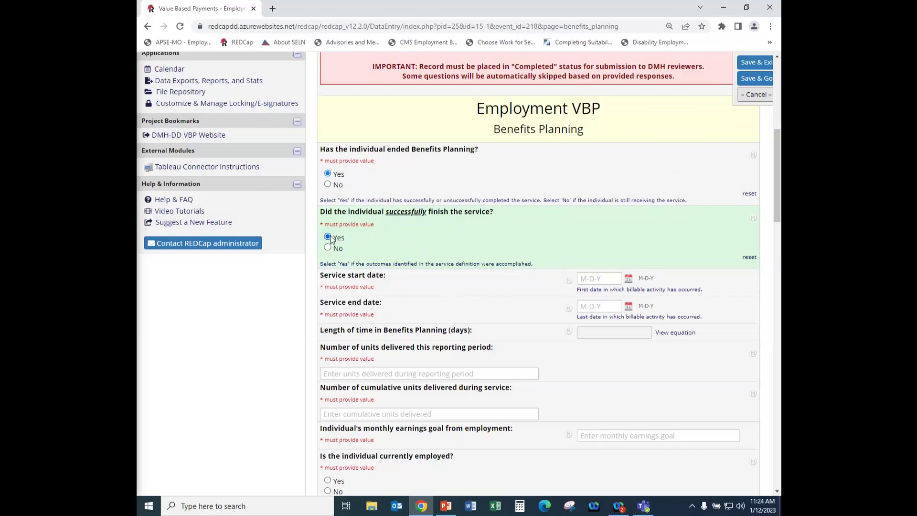
scroll(481, 255, "down", 2)
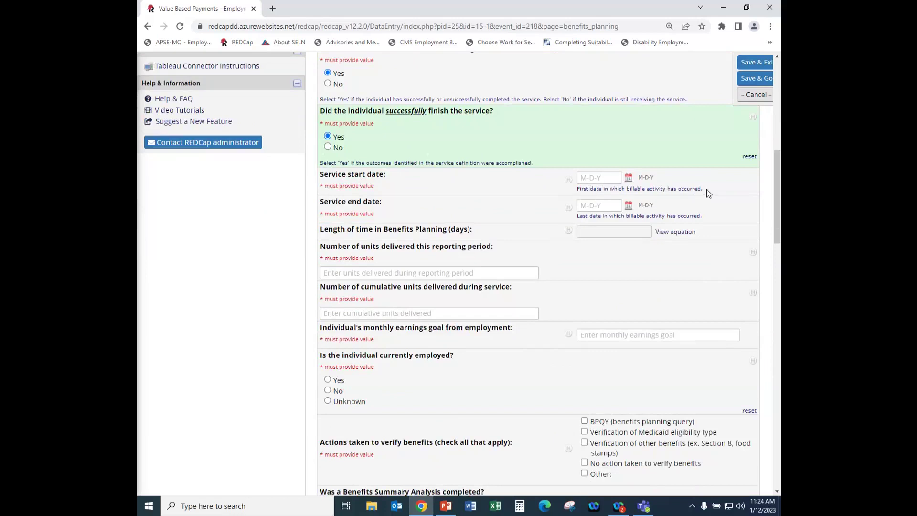
Set the service start date to 07-11-2022 using the calendar picker.
left_click(628, 180)
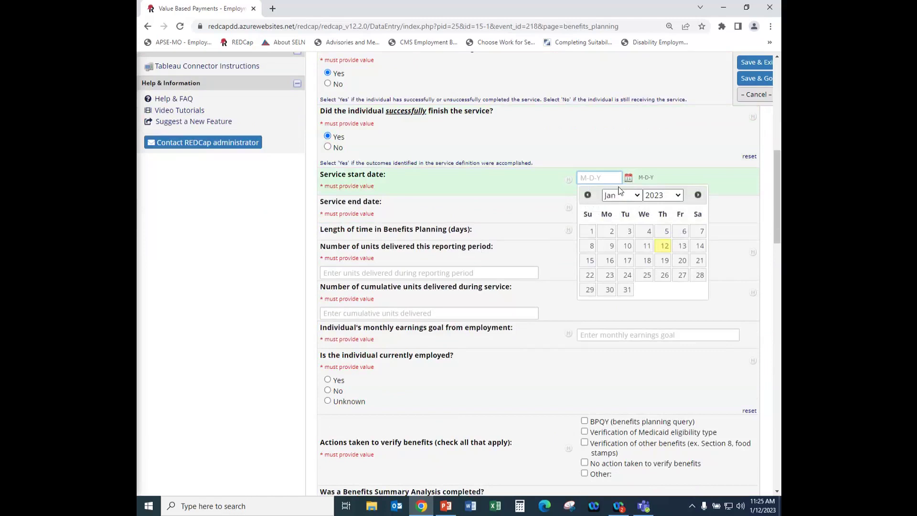
left_click(583, 197)
left_click(584, 197)
left_click(583, 197)
left_click(584, 197)
left_click(585, 196)
left_click(587, 197)
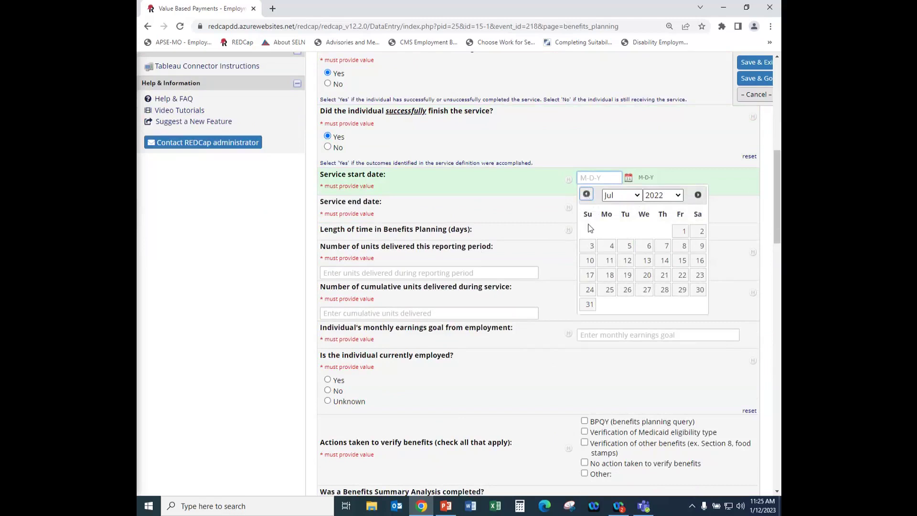
left_click(610, 262)
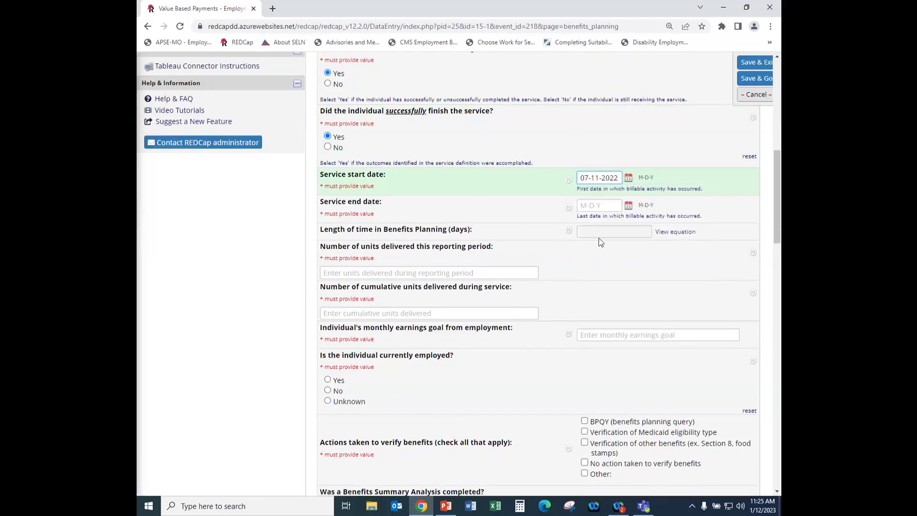
Enter 08-15-2022 as the service end date so the length calculates to 35 days.
left_click(603, 205)
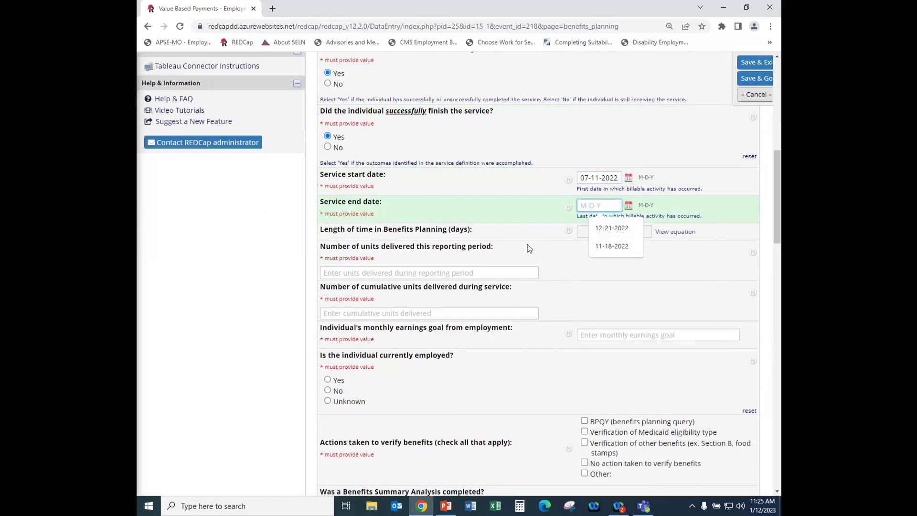
left_click(521, 203)
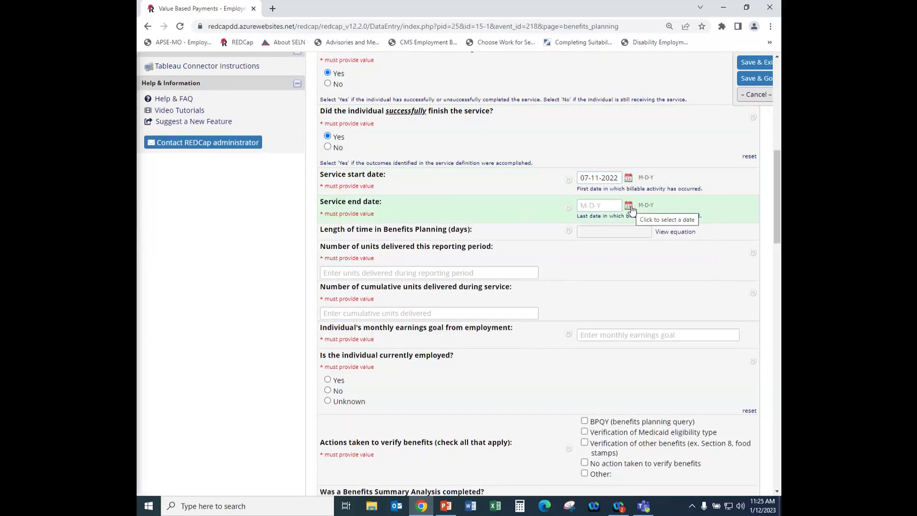
left_click(590, 206)
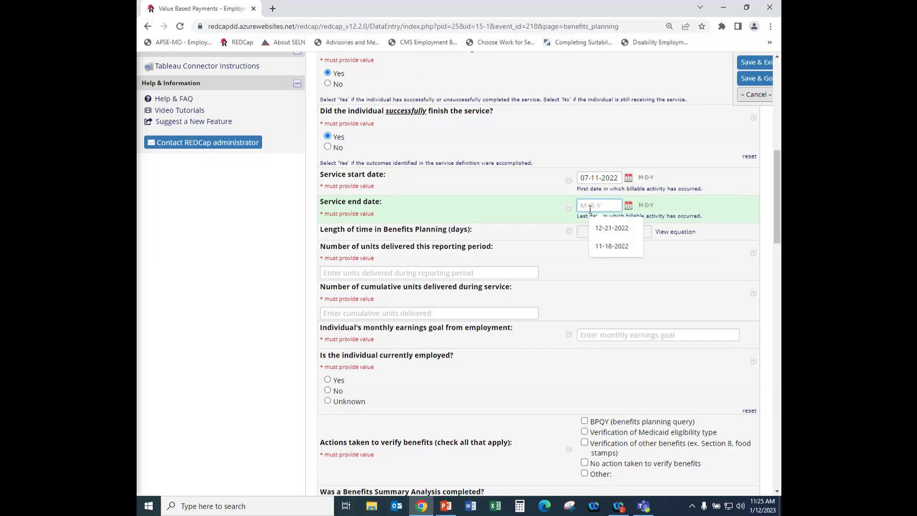
type("08-")
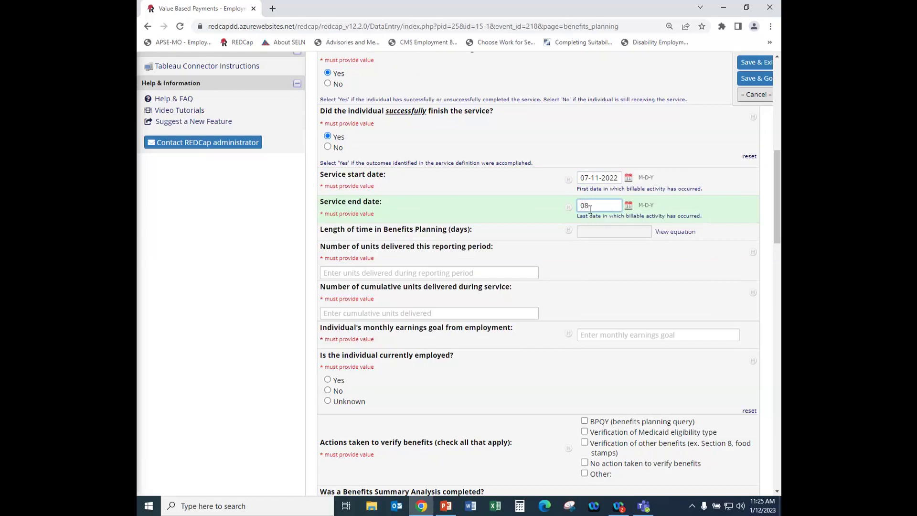
type("15-2022")
left_click(500, 214)
Enter 40 units delivered this period and 40 cumulative units, replacing 60.
left_click(357, 274)
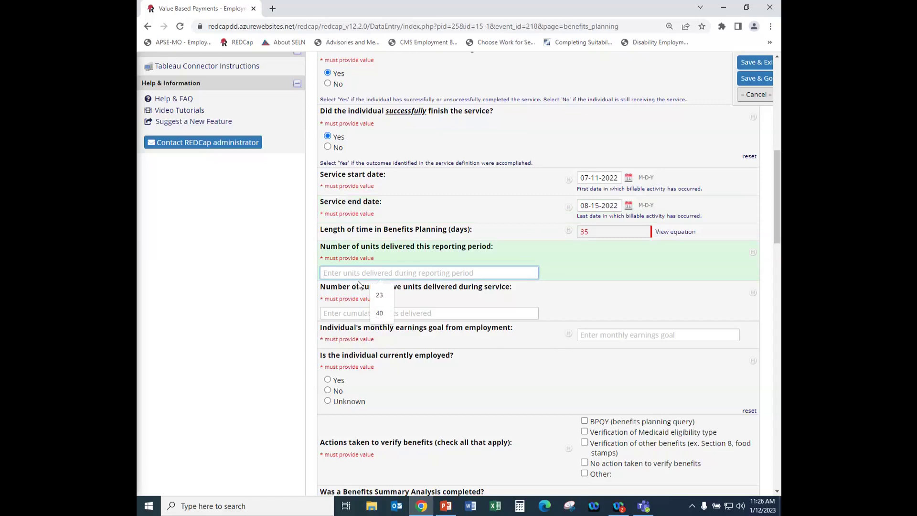
left_click(379, 313)
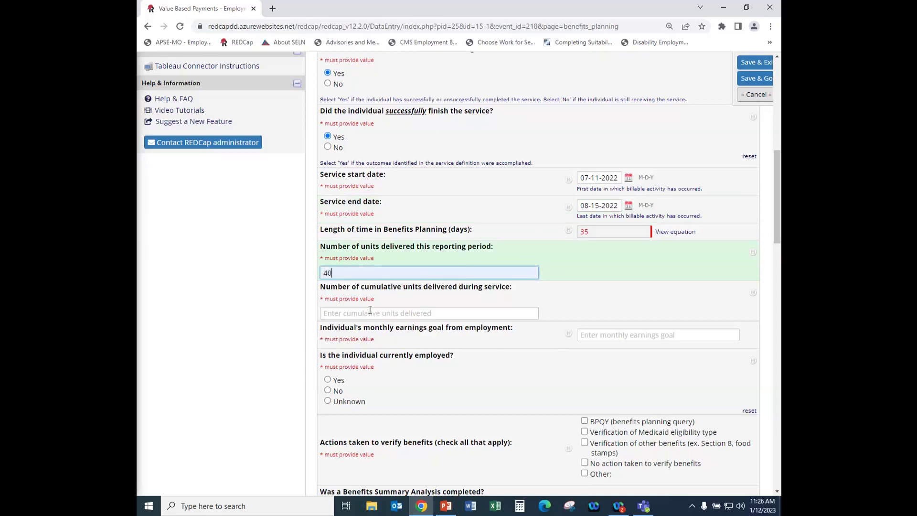
left_click(353, 314)
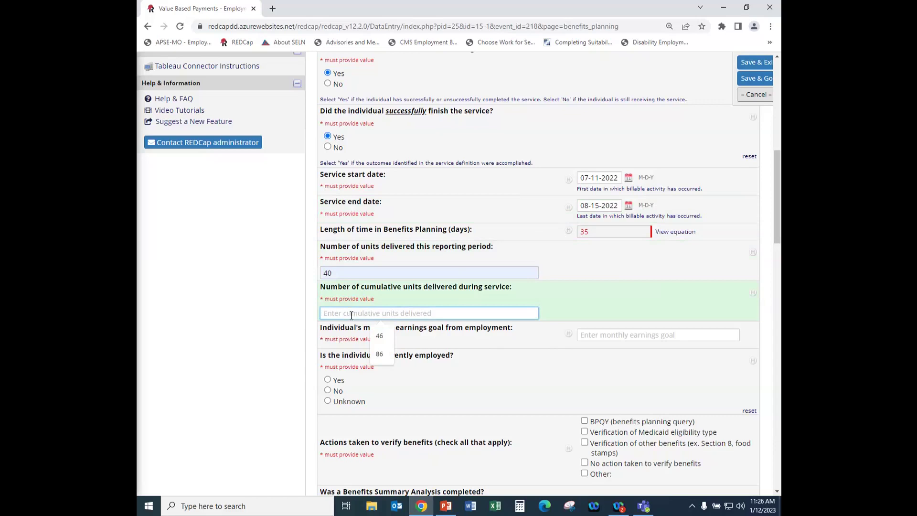
type("60")
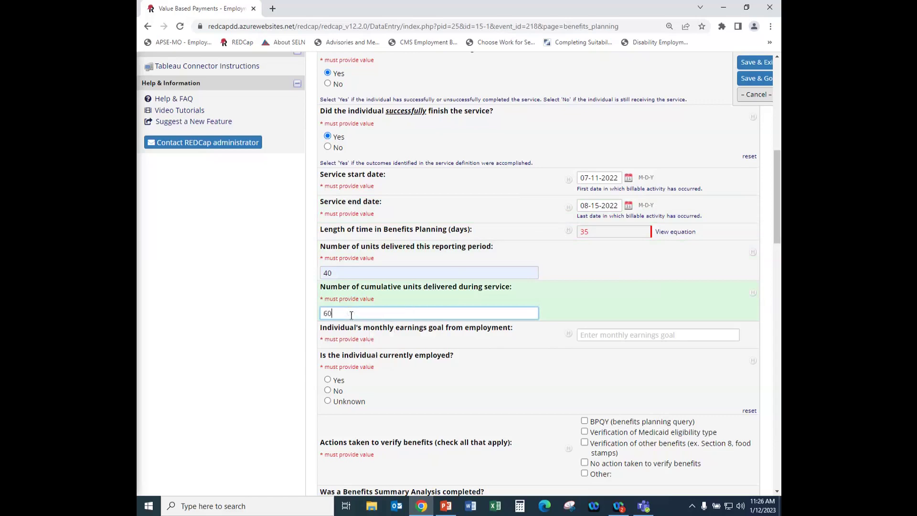
left_click(457, 331)
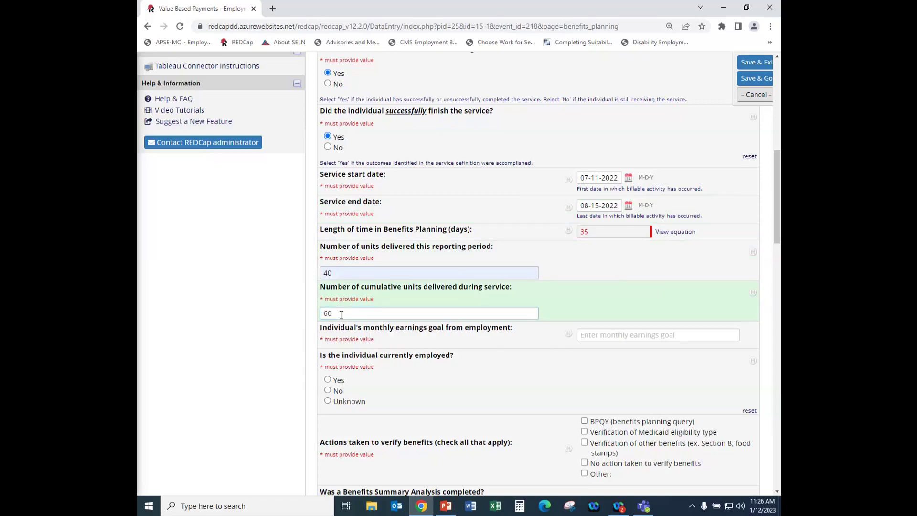
left_click_drag(339, 314, 313, 318)
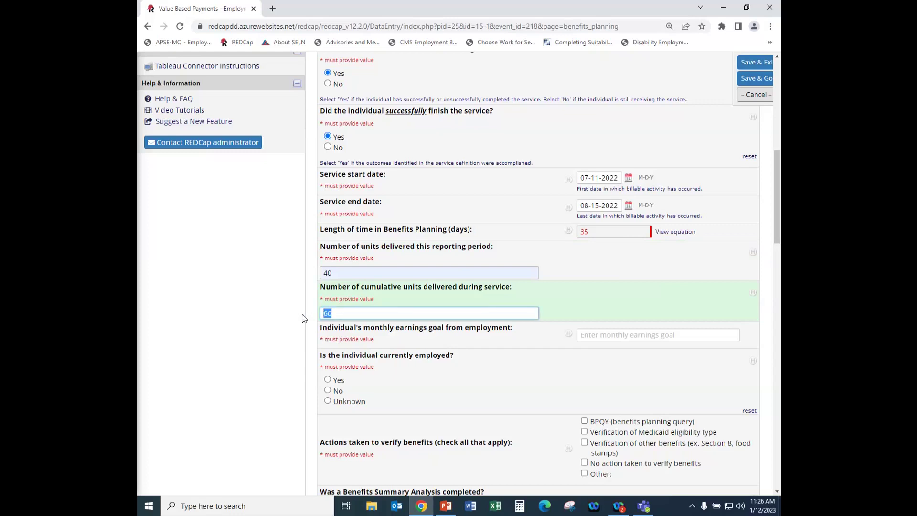
type("40")
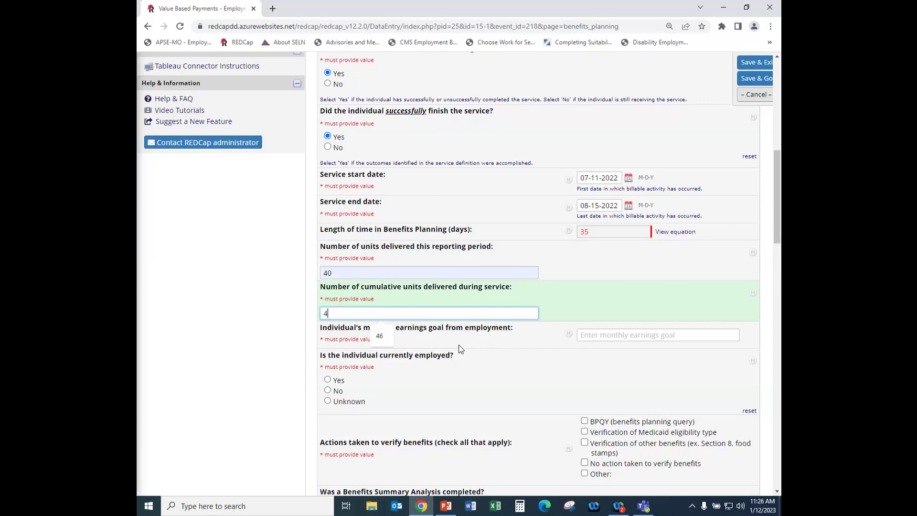
left_click(511, 347)
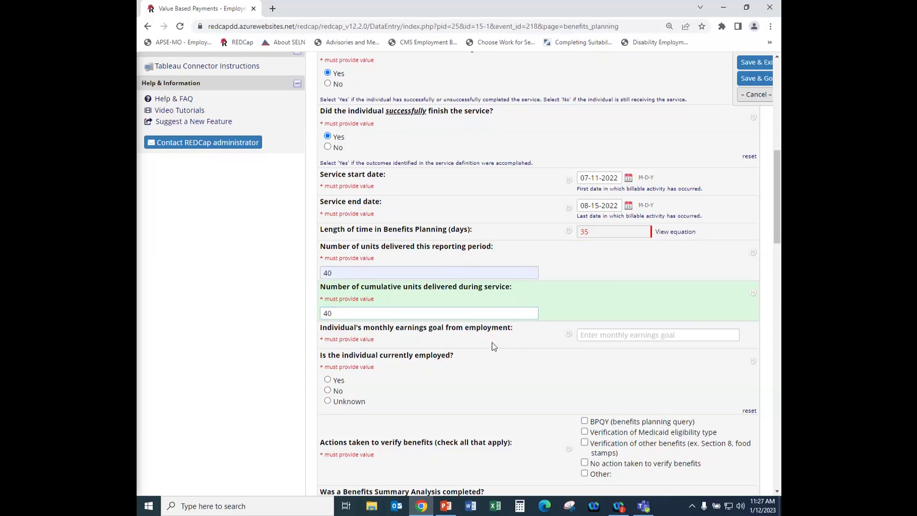
Enter a monthly earnings goal of 780.
scroll(492, 343, "down", 2)
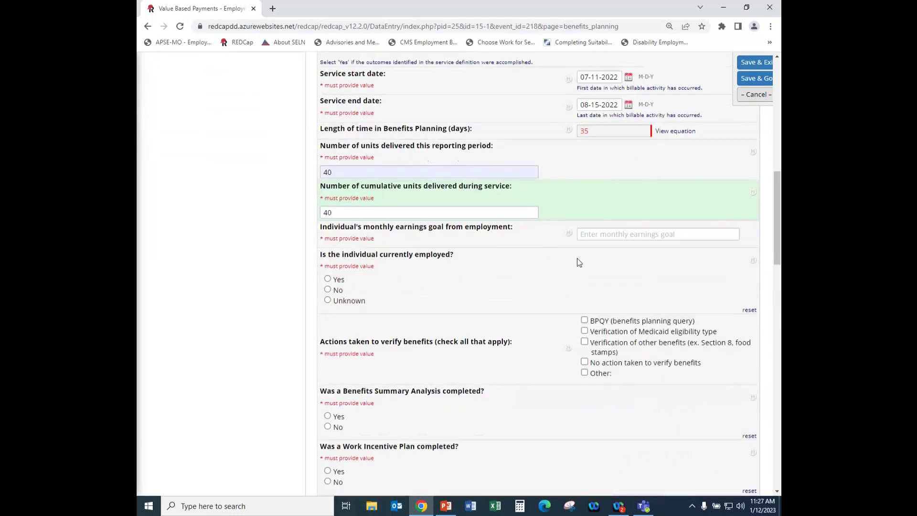
left_click(593, 234)
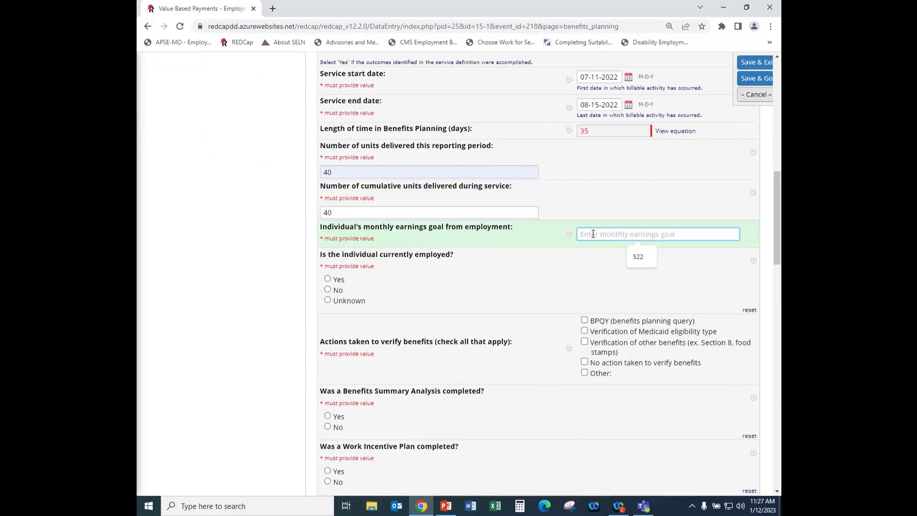
type("780")
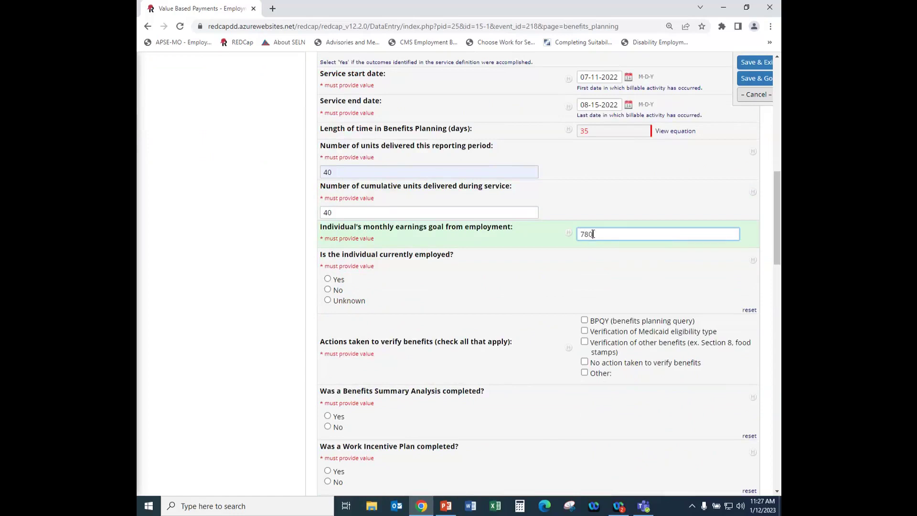
left_click(553, 266)
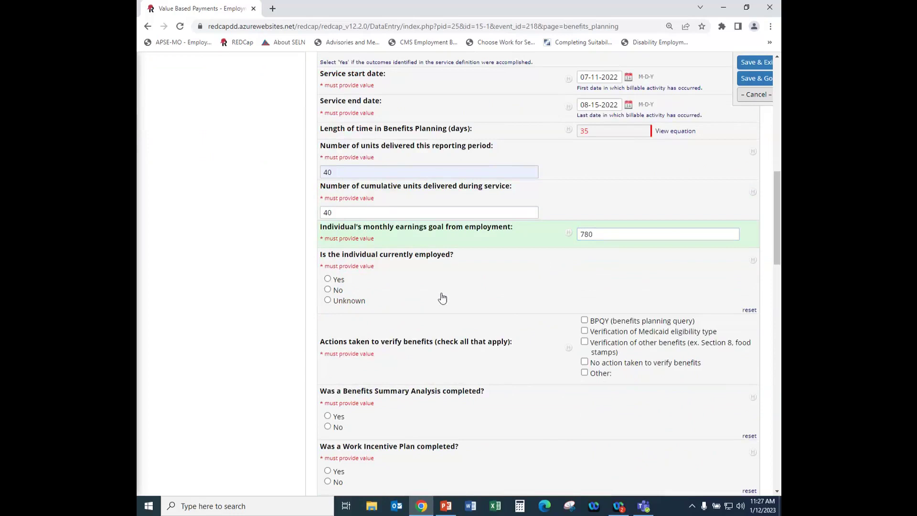
Answer Yes to whether the individual is currently employed.
scroll(423, 294, "down", 2)
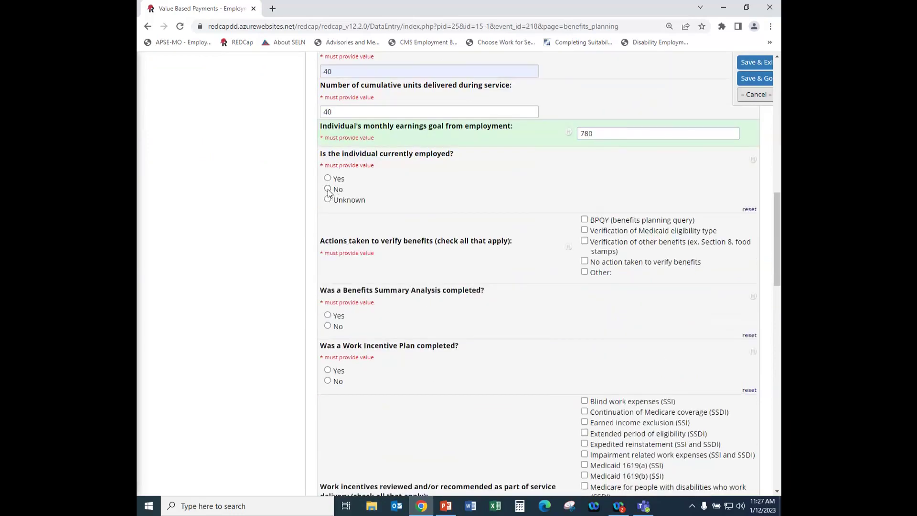
left_click(328, 178)
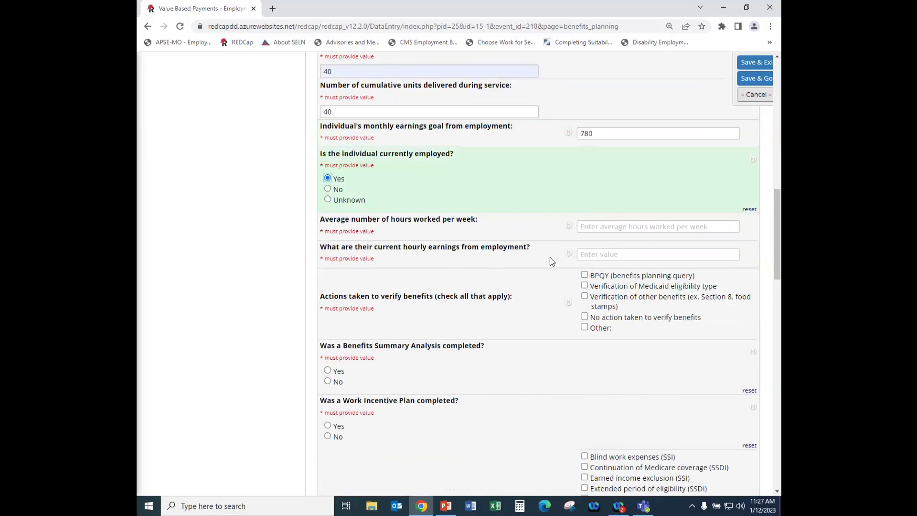
left_click(328, 189)
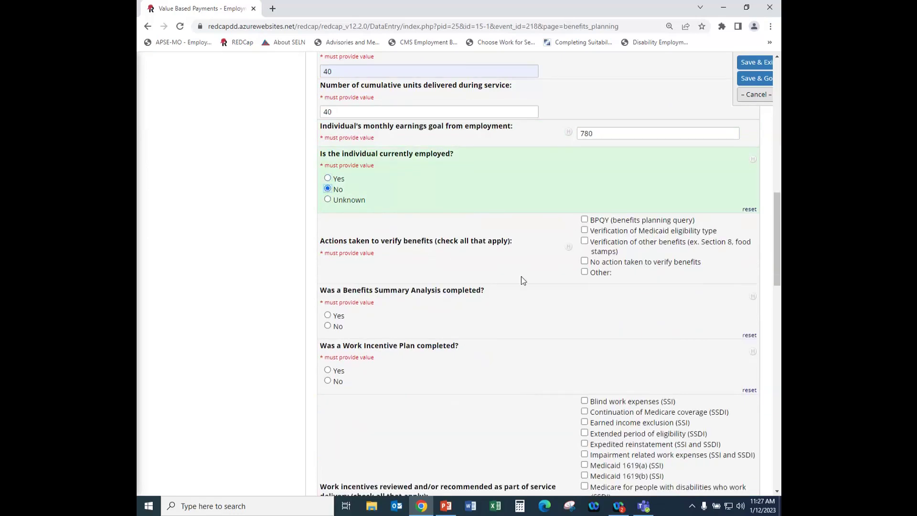
left_click(328, 199)
left_click(328, 178)
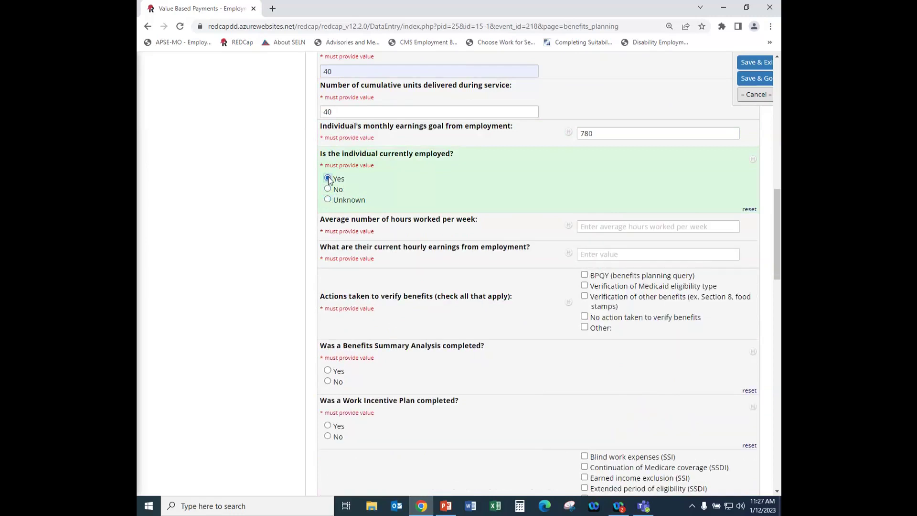
Record 20 average hours per week and 12.50 current hourly earnings.
left_click(603, 229)
type("20")
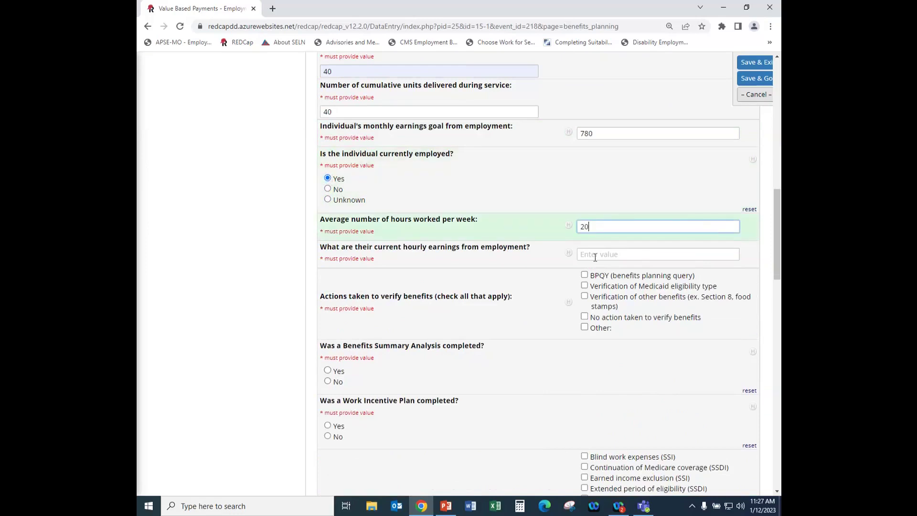
left_click(588, 254)
type("1")
key("Tab")
left_click(593, 255)
type("2.50")
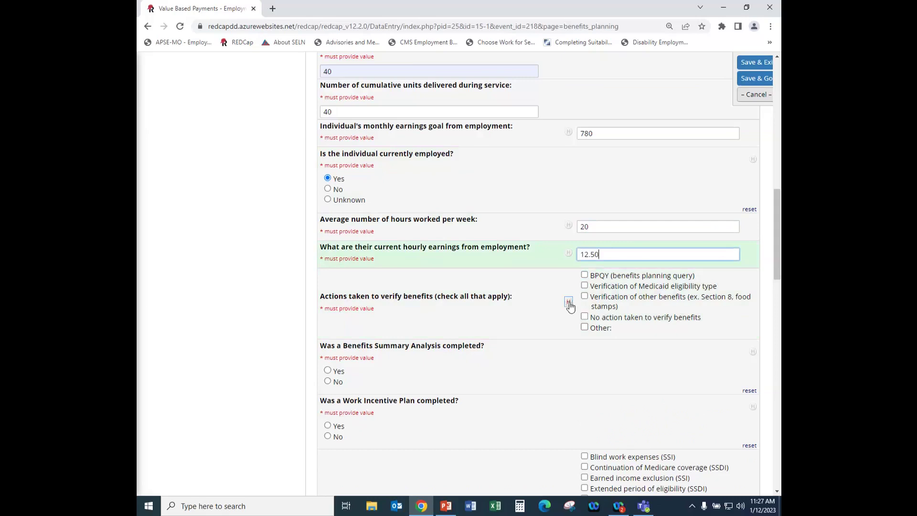
left_click(540, 280)
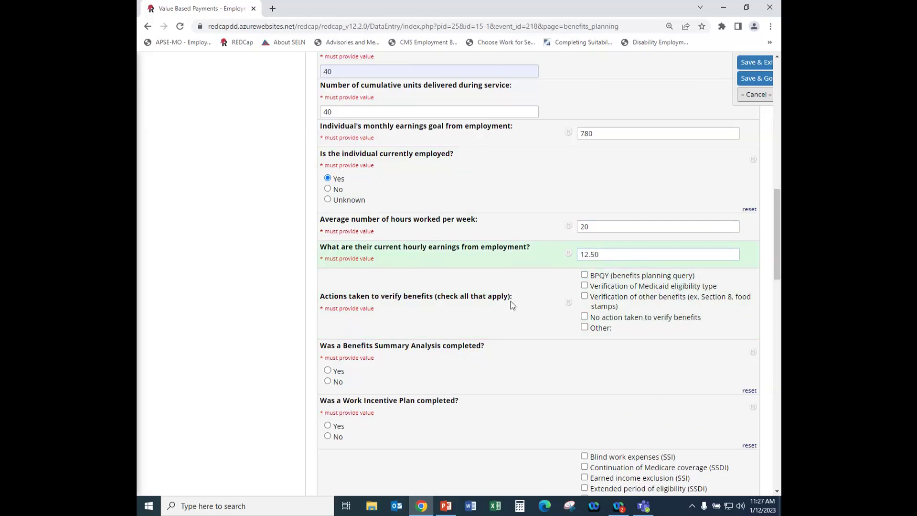
Tick BPQY, Medicaid eligibility type and other benefits as verification actions.
scroll(511, 302, "down", 3)
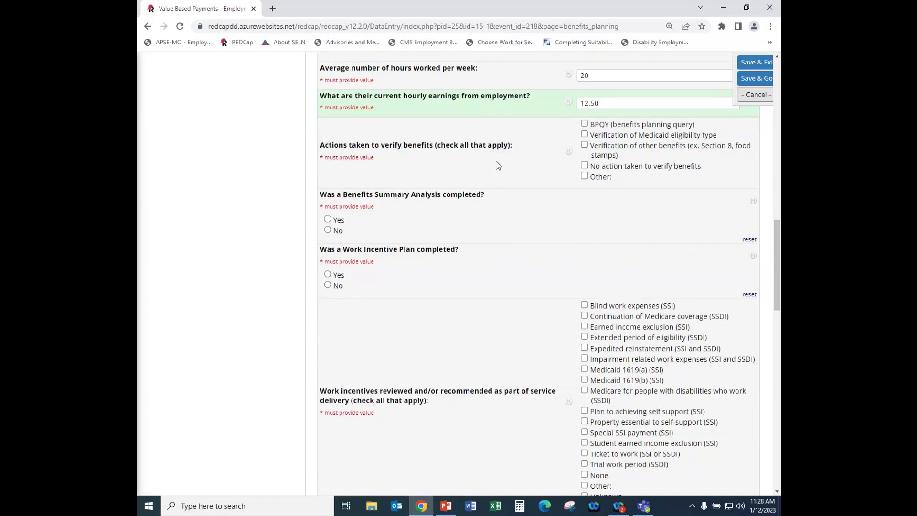
left_click(585, 125)
left_click(585, 125)
left_click(584, 135)
left_click(584, 146)
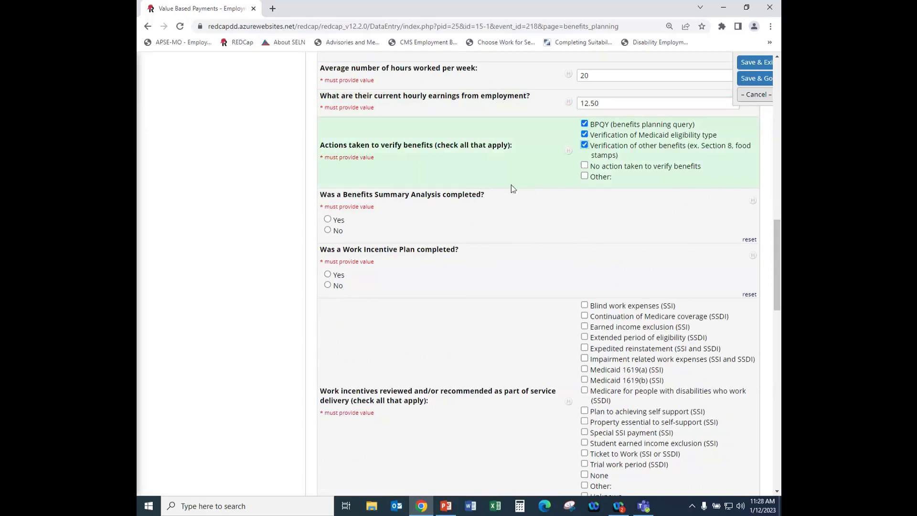
scroll(449, 204, "down", 2)
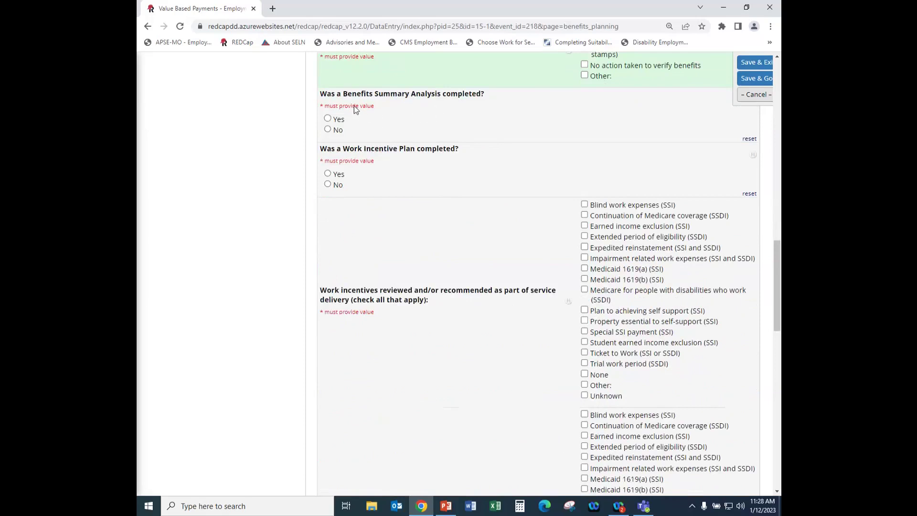
Answer Yes to both Benefits Summary Analysis completed and Work Incentive Plan completed.
left_click(327, 119)
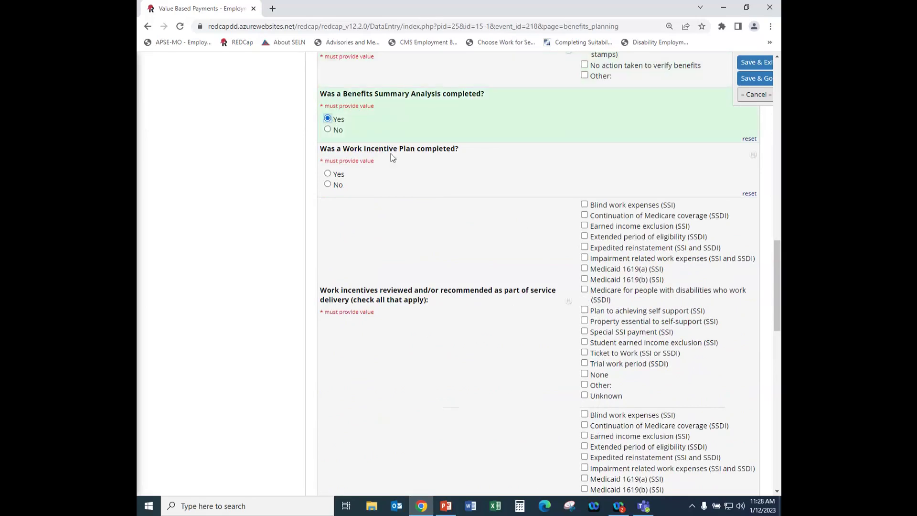
scroll(390, 153, "down", 1)
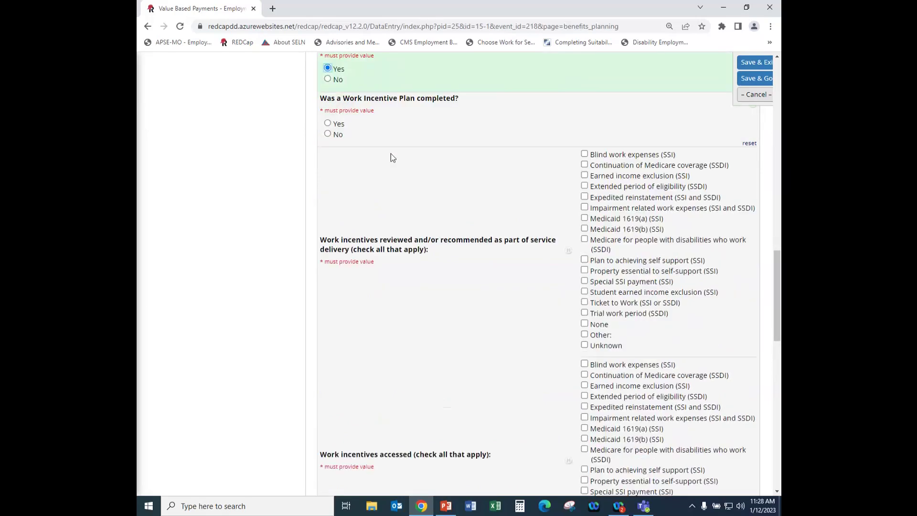
left_click(328, 124)
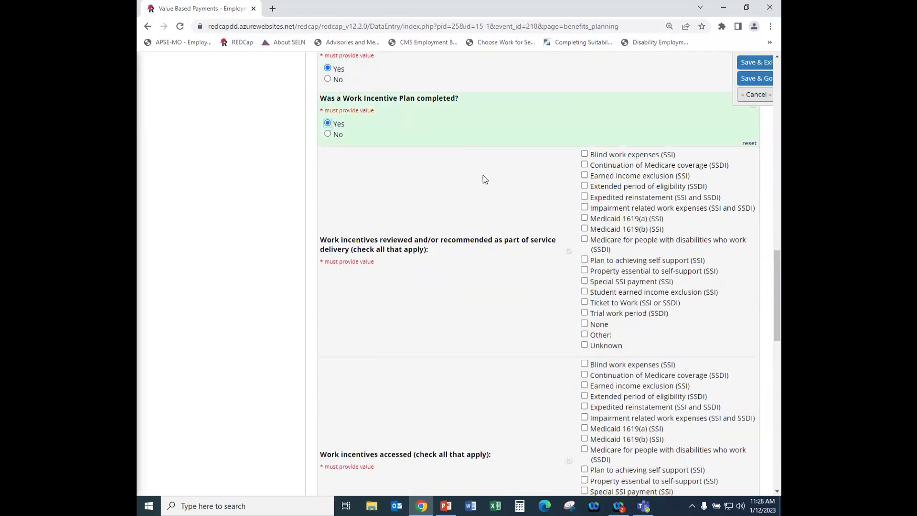
scroll(489, 215, "down", 1)
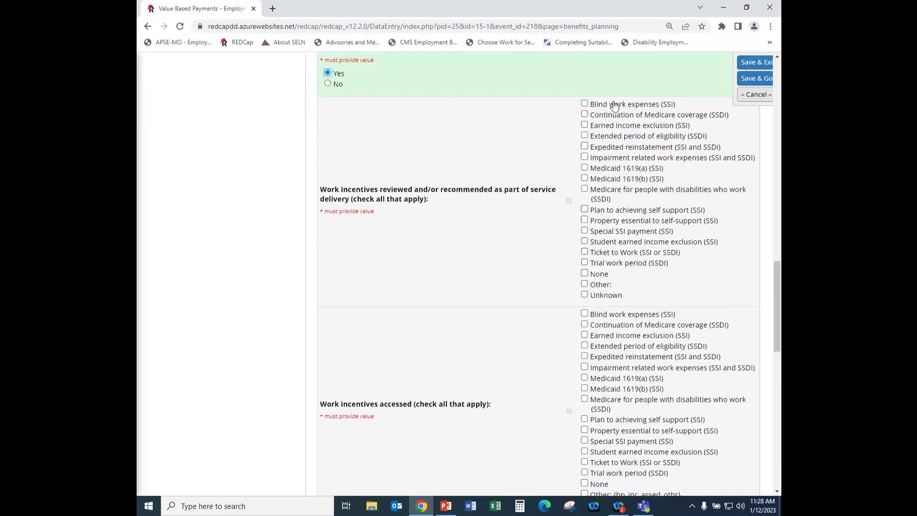
Mark Expedited reinstatement as a work incentive accessed and answer Yes on the ABLE account.
left_click(584, 284)
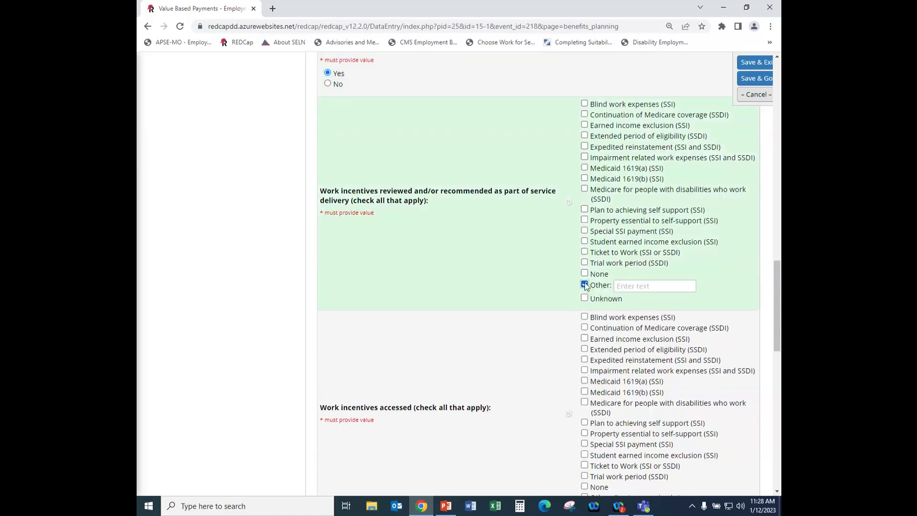
left_click(584, 283)
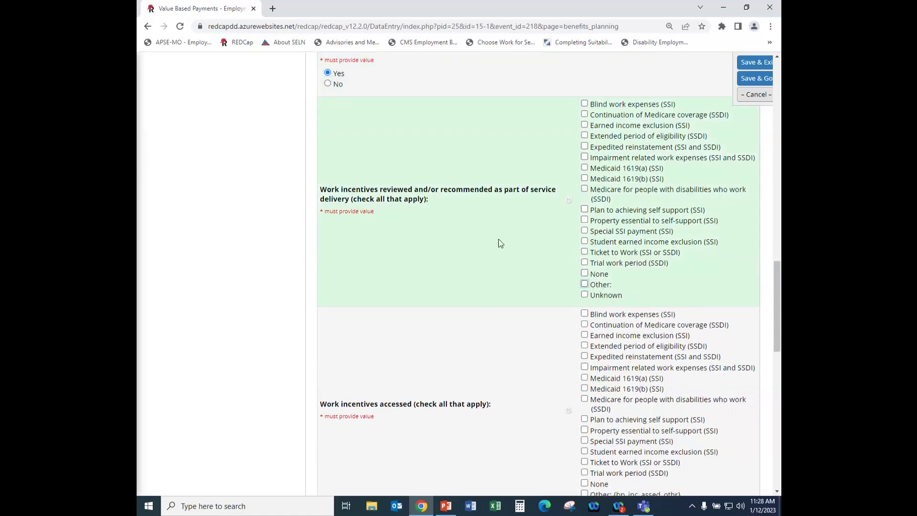
scroll(500, 244, "down", 2)
scroll(499, 244, "down", 1)
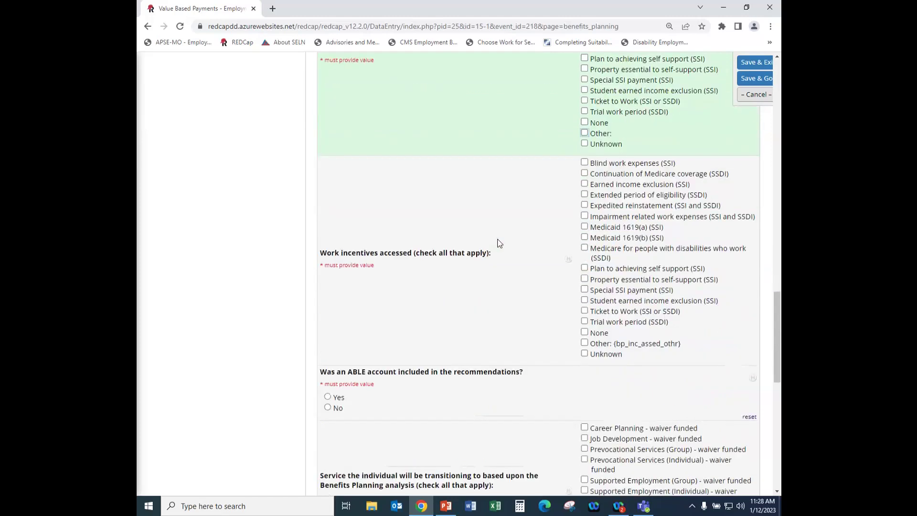
scroll(499, 243, "down", 1)
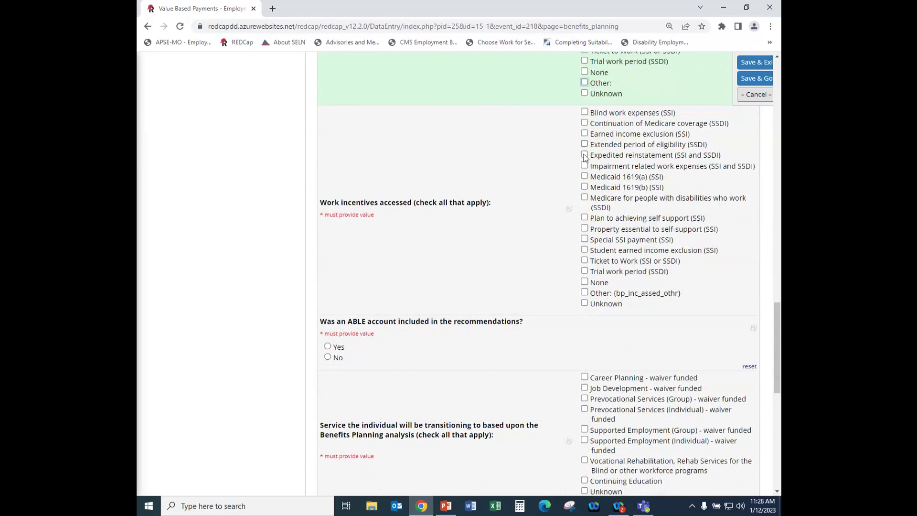
scroll(549, 181, "up", 5)
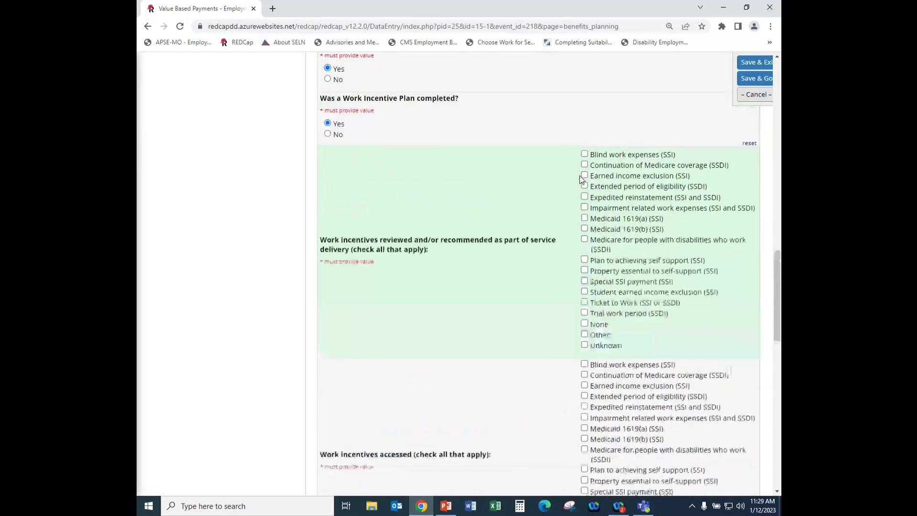
scroll(600, 181, "down", 5)
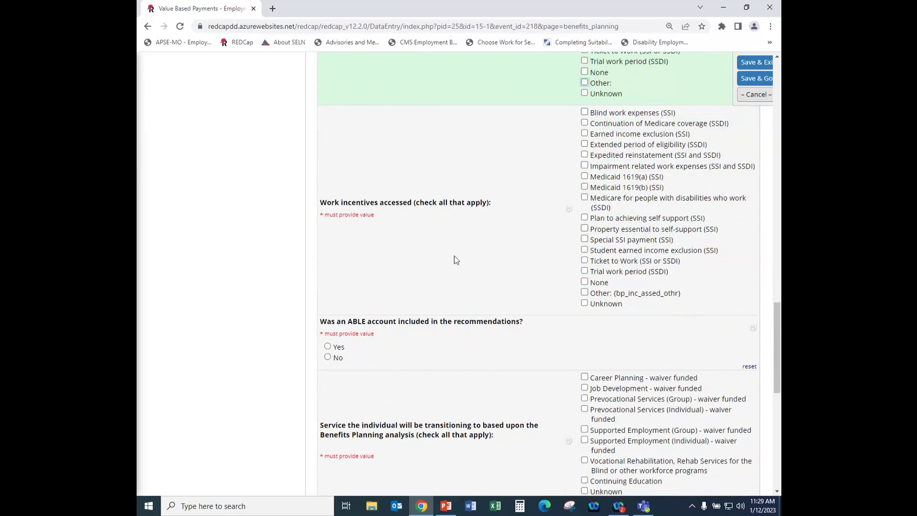
left_click(584, 155)
scroll(489, 253, "down", 1)
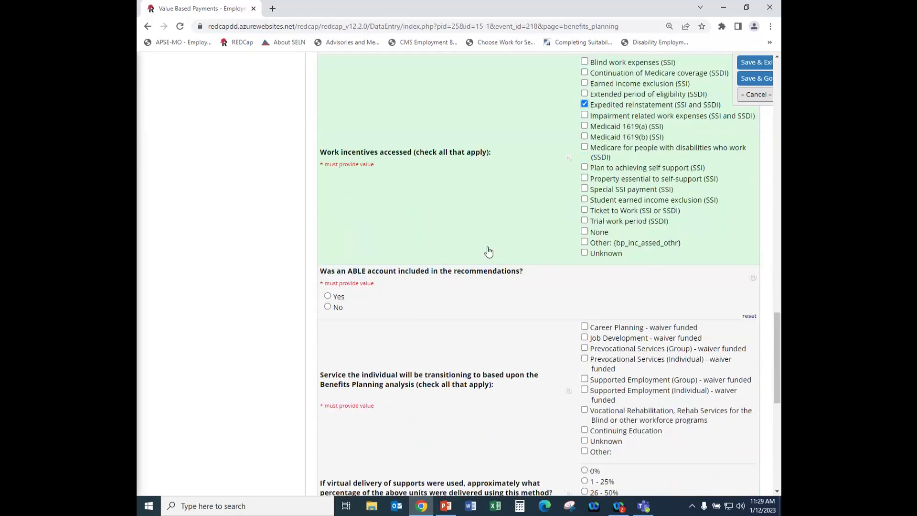
scroll(489, 252, "down", 1)
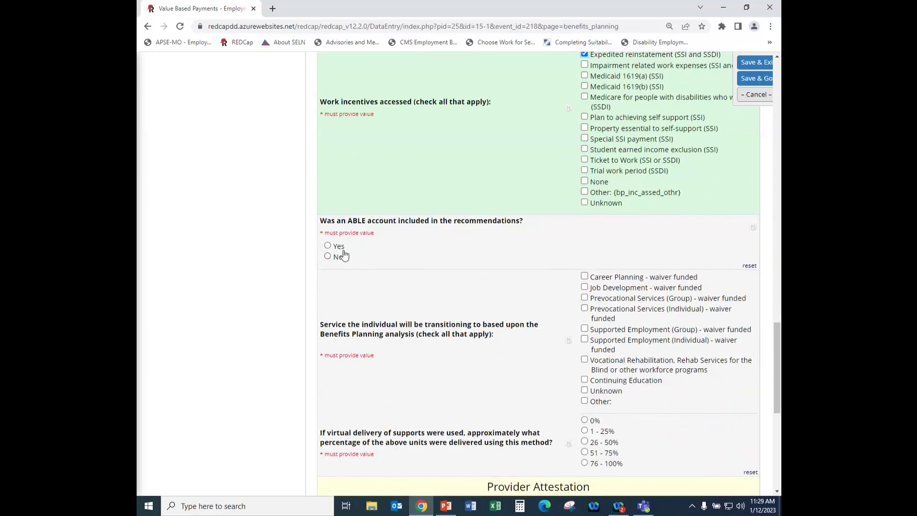
left_click(327, 246)
Choose Supported Employment (Individual) as the transition service with 1 - 25% virtual delivery.
scroll(463, 259, "down", 1)
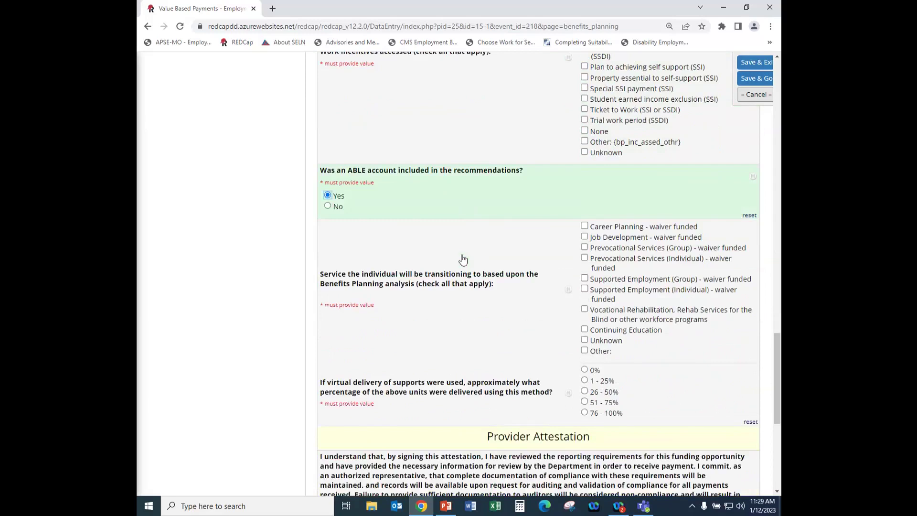
scroll(463, 259, "down", 1)
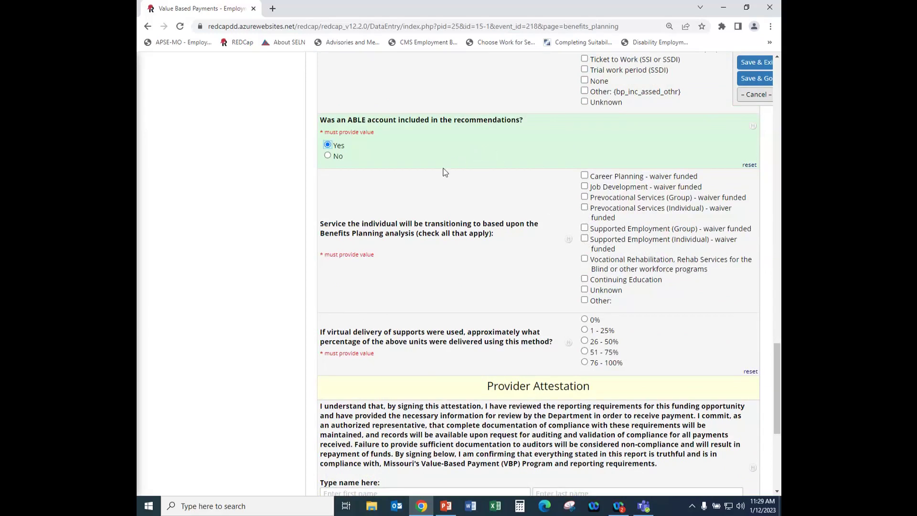
left_click(585, 238)
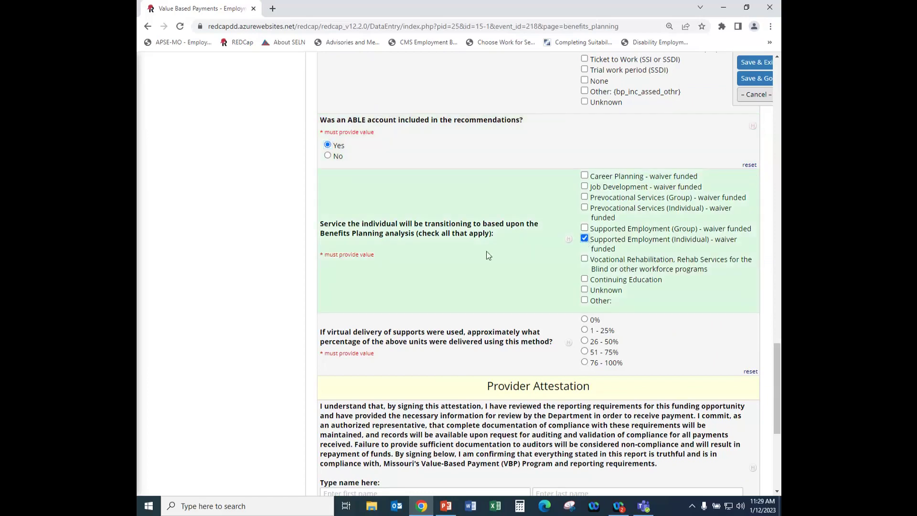
scroll(456, 249, "down", 3)
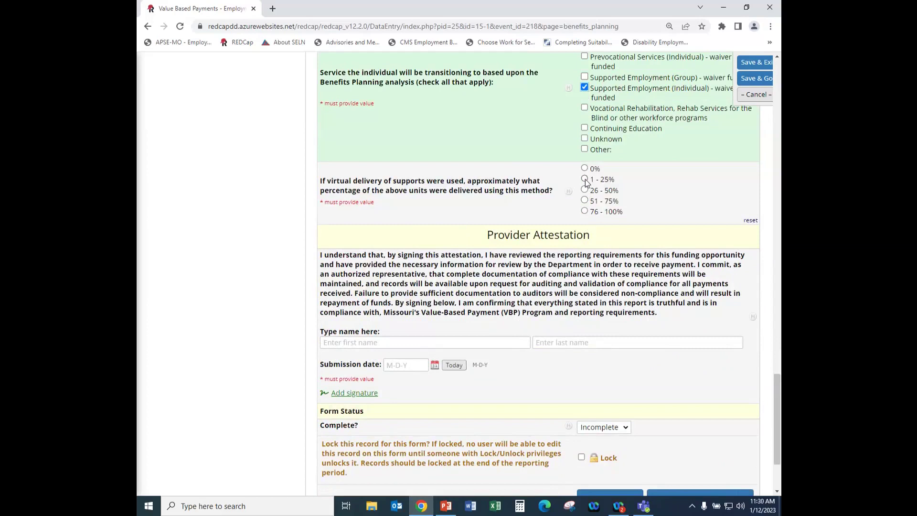
left_click(584, 179)
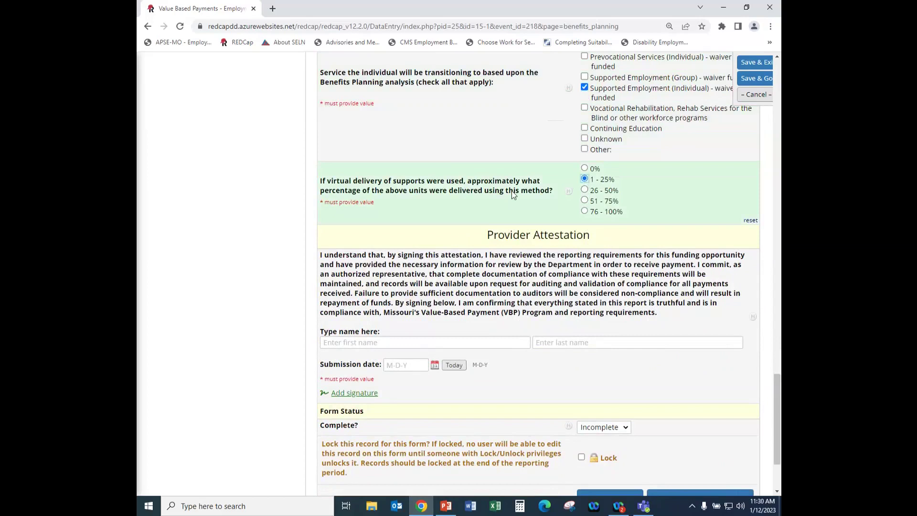
scroll(511, 192, "down", 1)
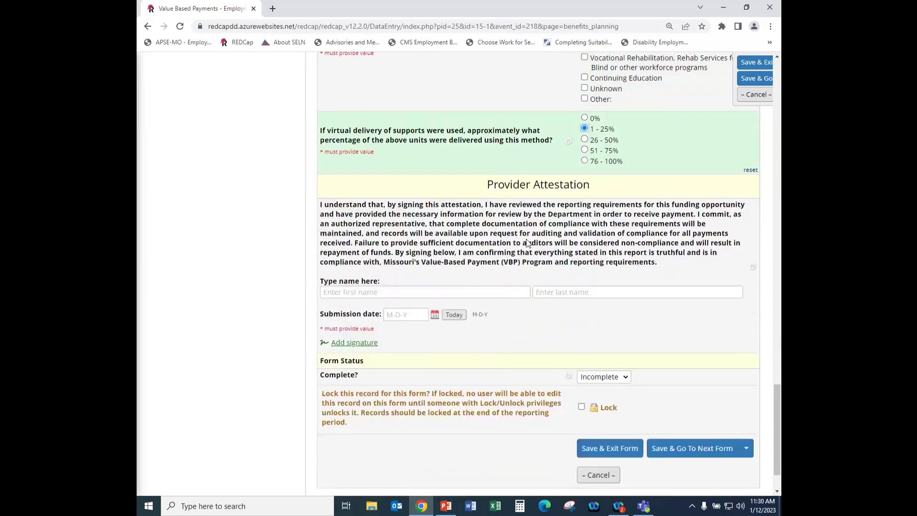
Fill in the signer's first and last name, today's date, and a drawn signature.
left_click(363, 293)
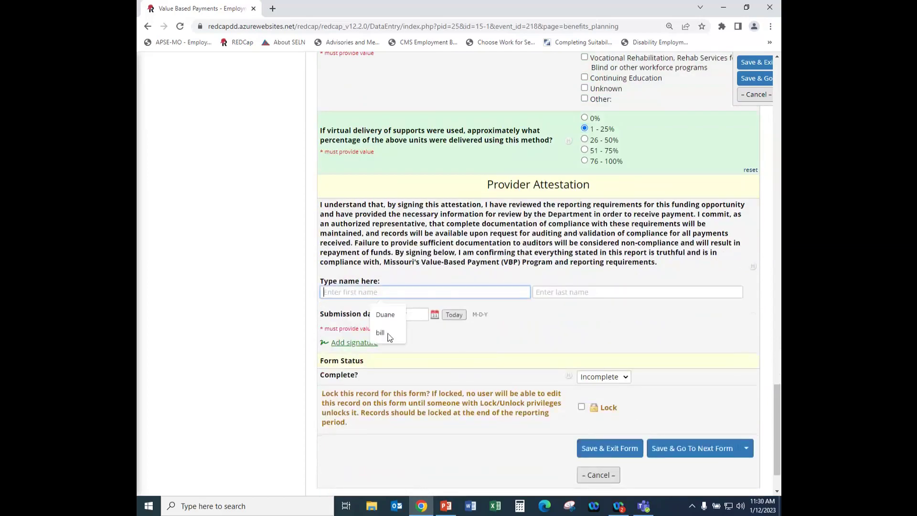
left_click(390, 318)
left_click(550, 294)
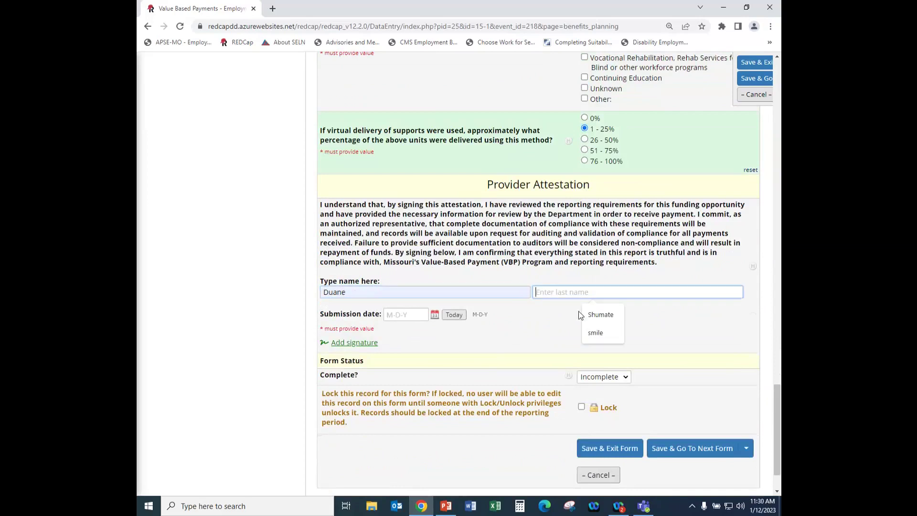
left_click(591, 316)
left_click(451, 317)
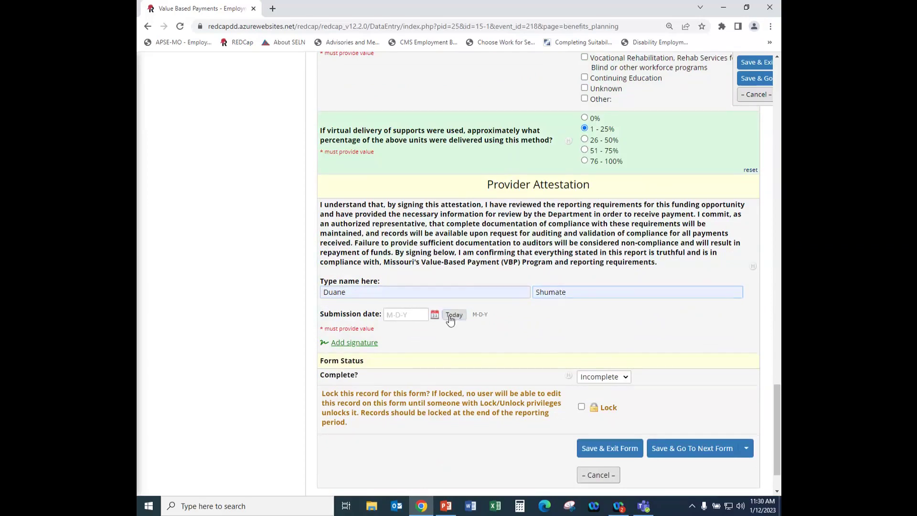
scroll(531, 328, "down", 1)
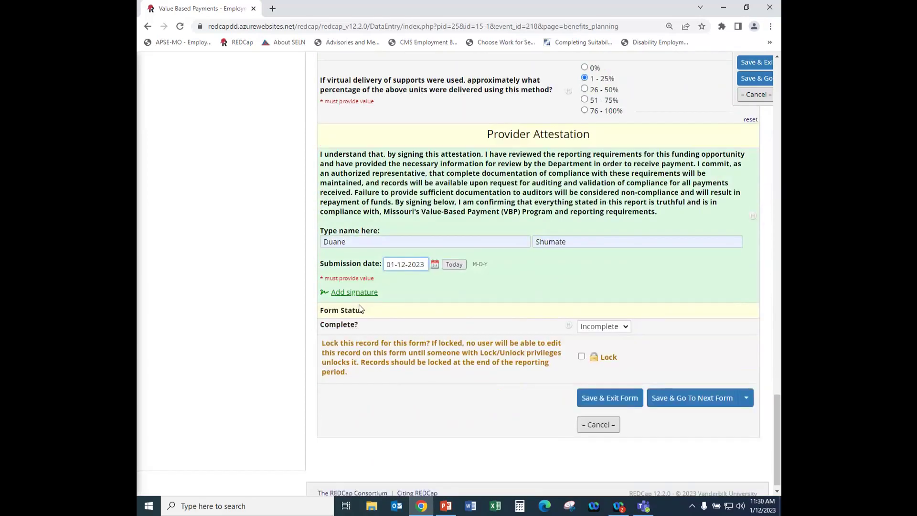
left_click(356, 297)
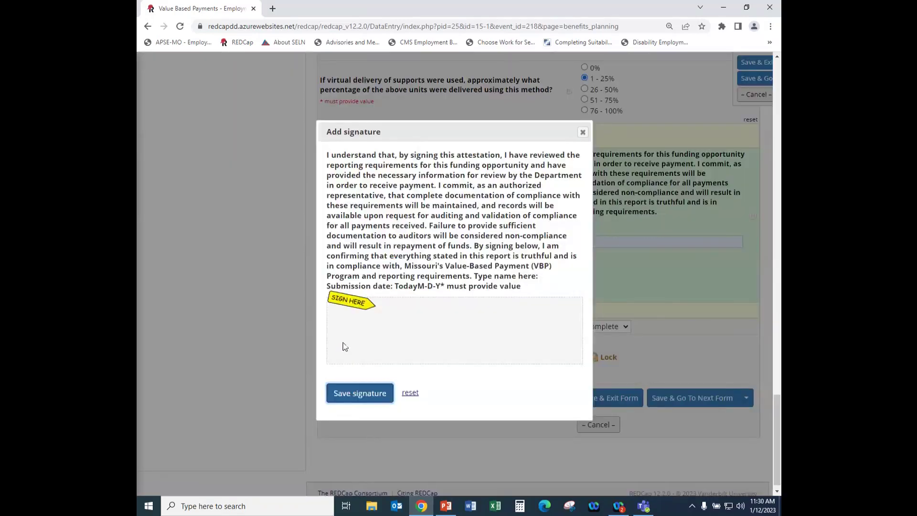
left_click_drag(342, 345, 523, 342)
left_click(363, 392)
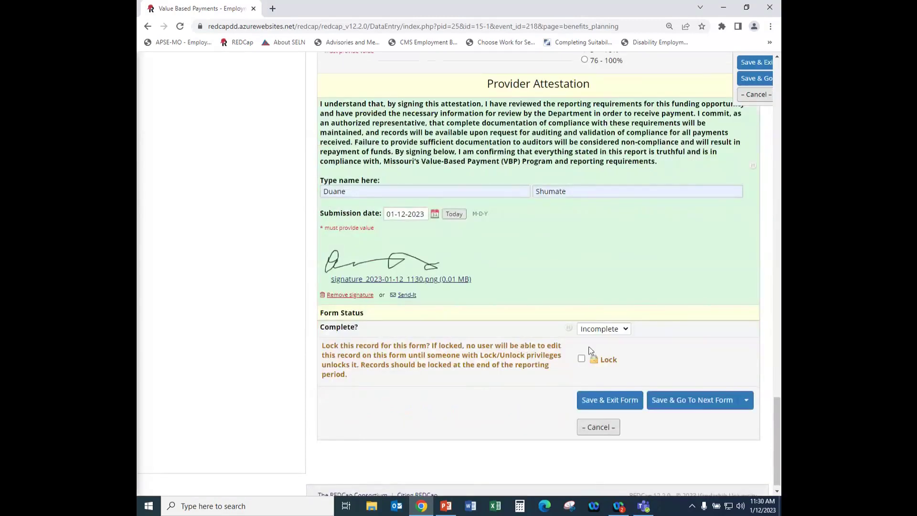
Set the form status to Complete and Save & Exit Form.
left_click(624, 328)
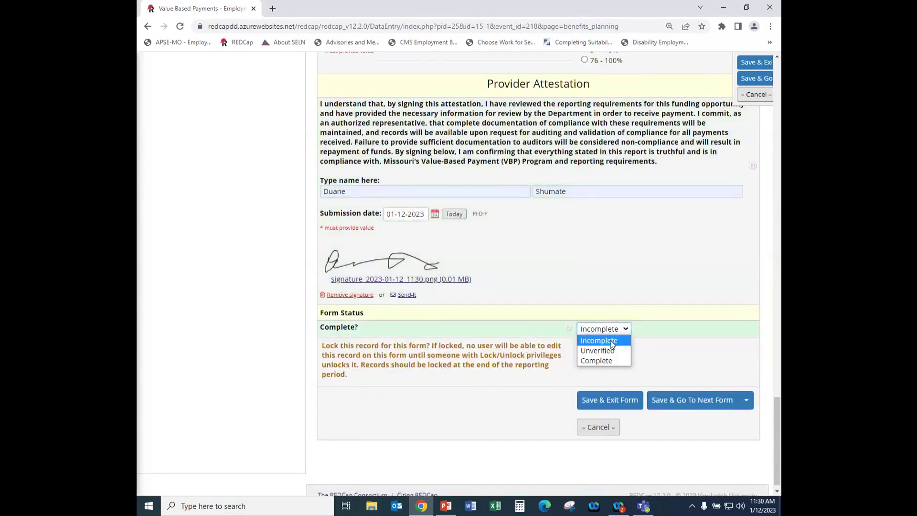
left_click(599, 361)
scroll(600, 367, "down", 1)
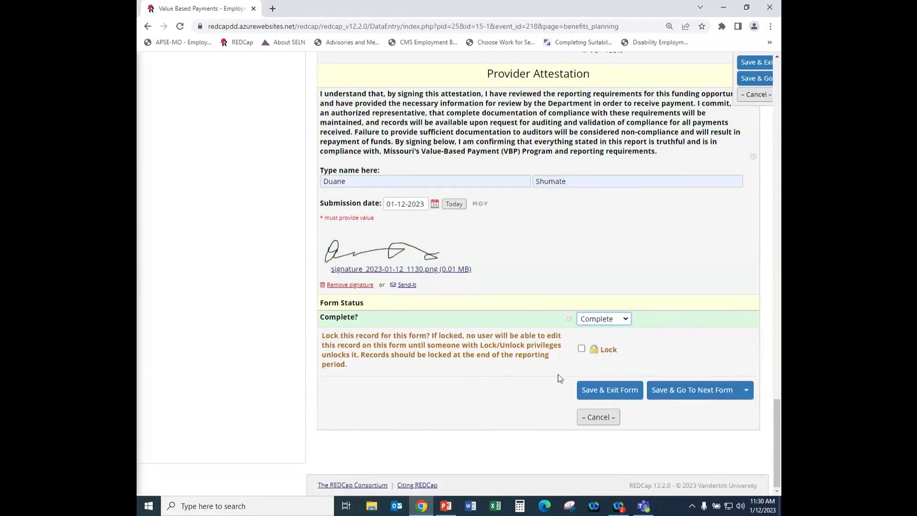
left_click(601, 393)
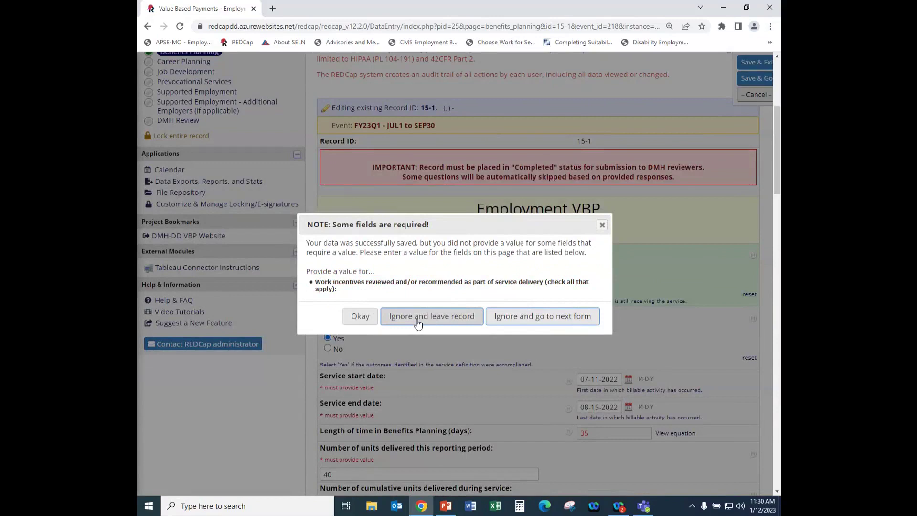
Mark Expedited reinstatement as a reviewed work incentive to answer the missing required question.
left_click(360, 315)
scroll(494, 330, "down", 7)
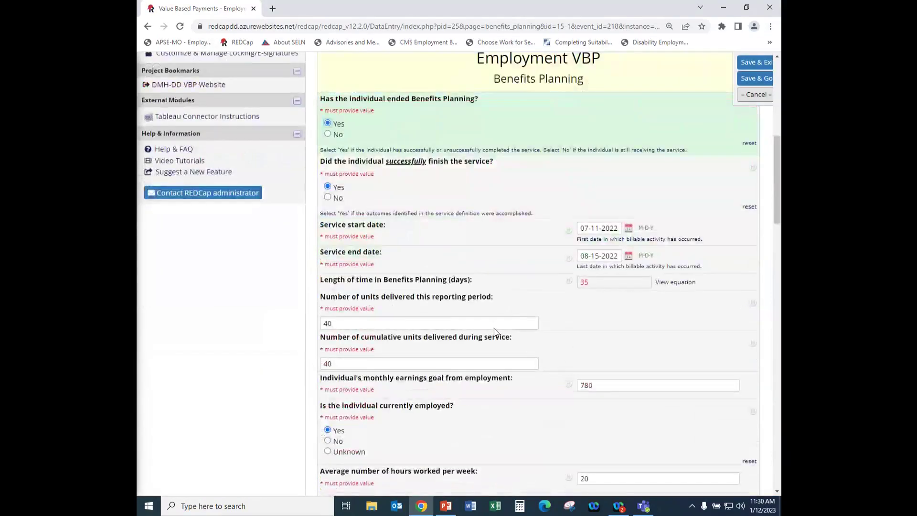
scroll(494, 328, "down", 6)
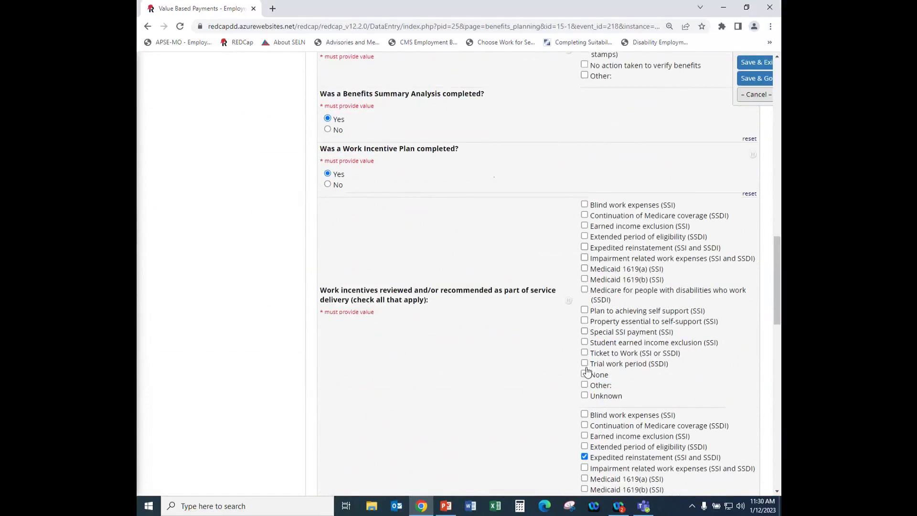
left_click(584, 247)
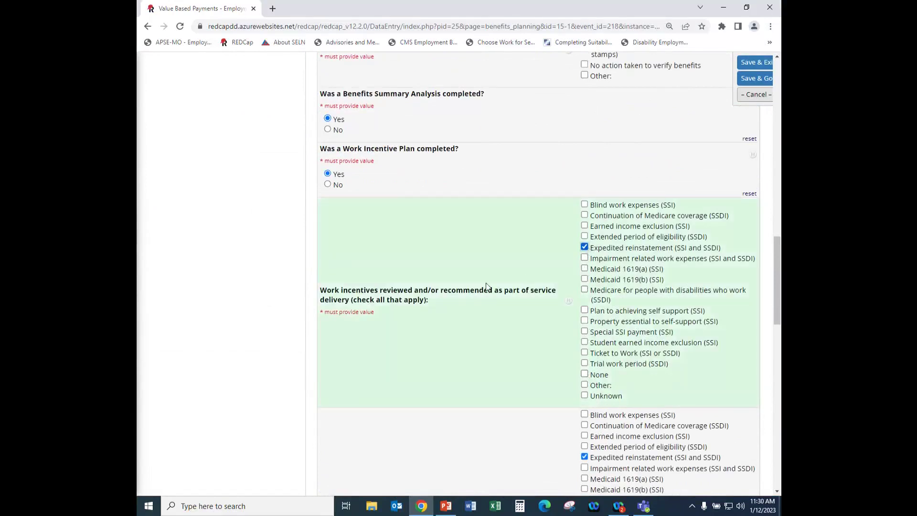
Save the form with the change reason 'Missed answering all questions'.
scroll(486, 285, "down", 20)
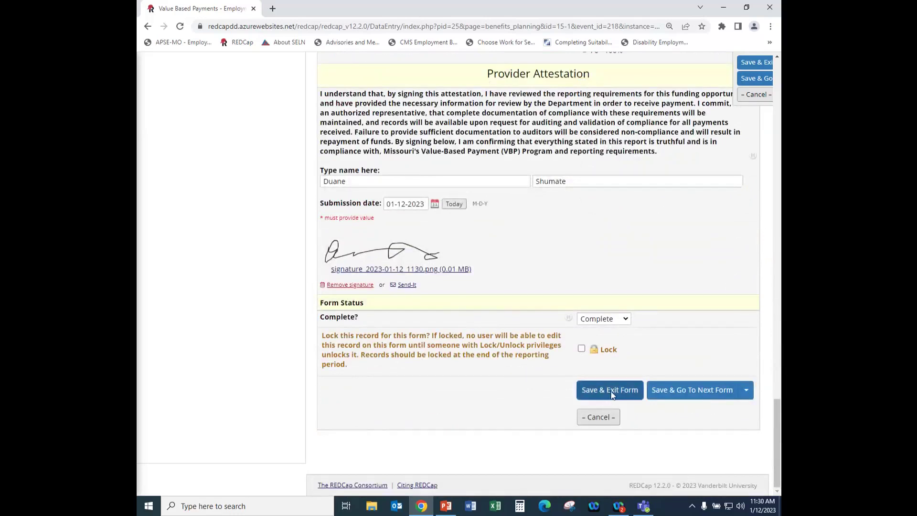
left_click(609, 390)
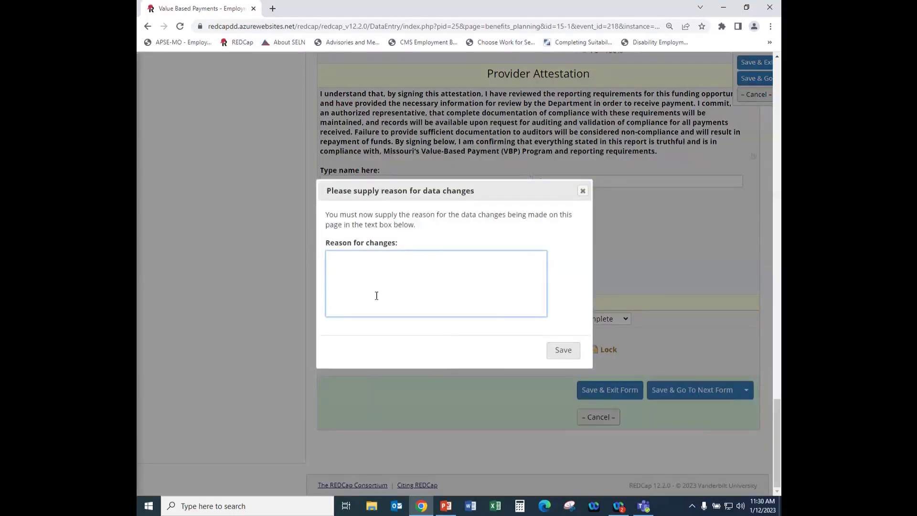
type("Missed answering all questions")
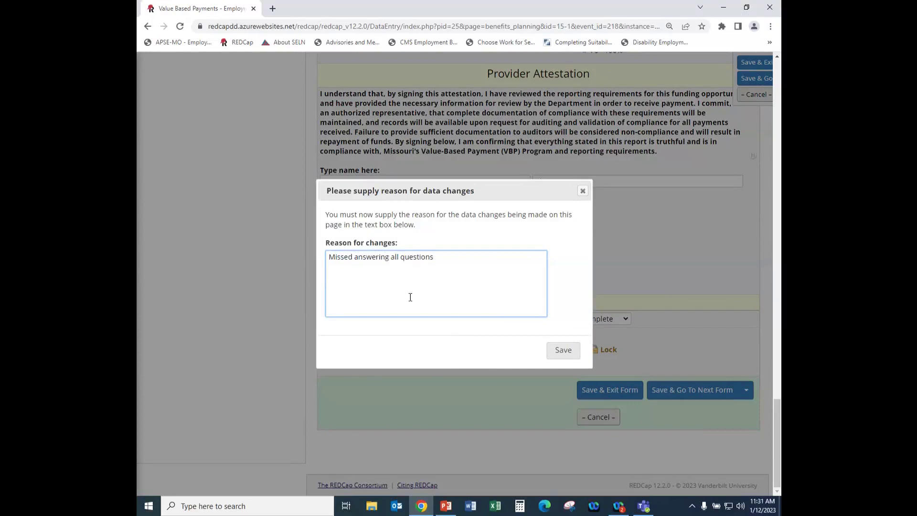
left_click(557, 350)
scroll(587, 346, "down", 3)
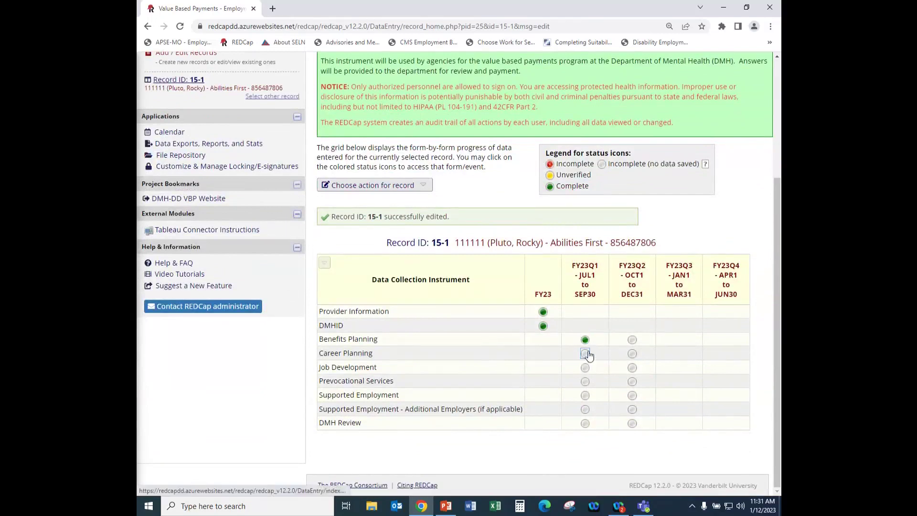
Open FY23Q1 Career Planning and answer Yes to services ended and successfully finished.
left_click(585, 355)
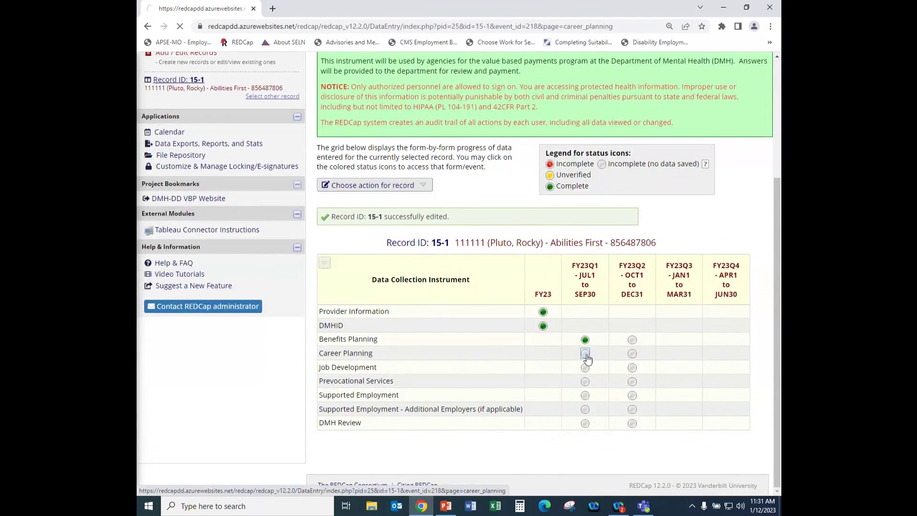
scroll(454, 268, "down", 2)
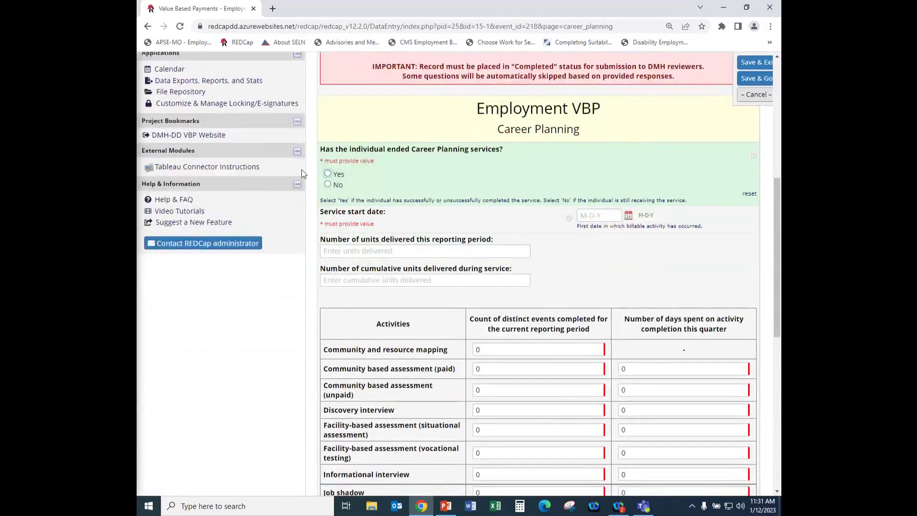
left_click(328, 174)
scroll(363, 219, "down", 1)
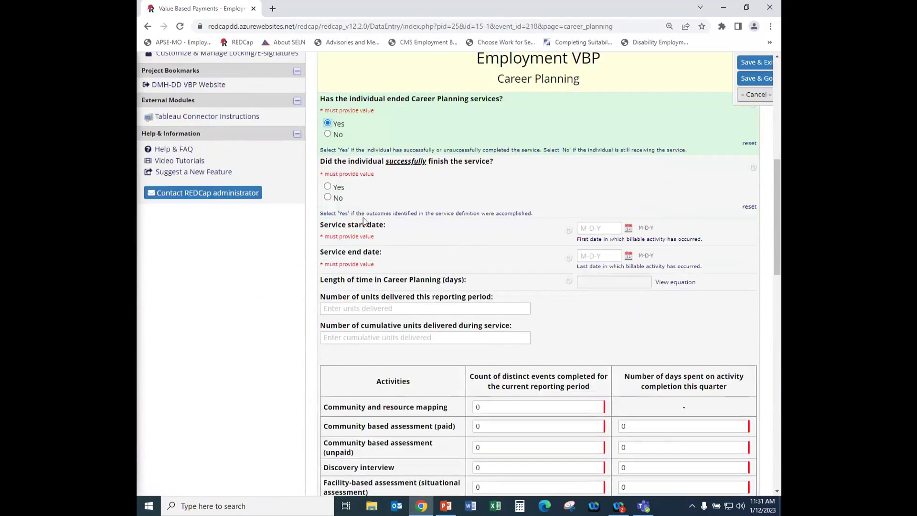
left_click(334, 188)
scroll(538, 202, "down", 1)
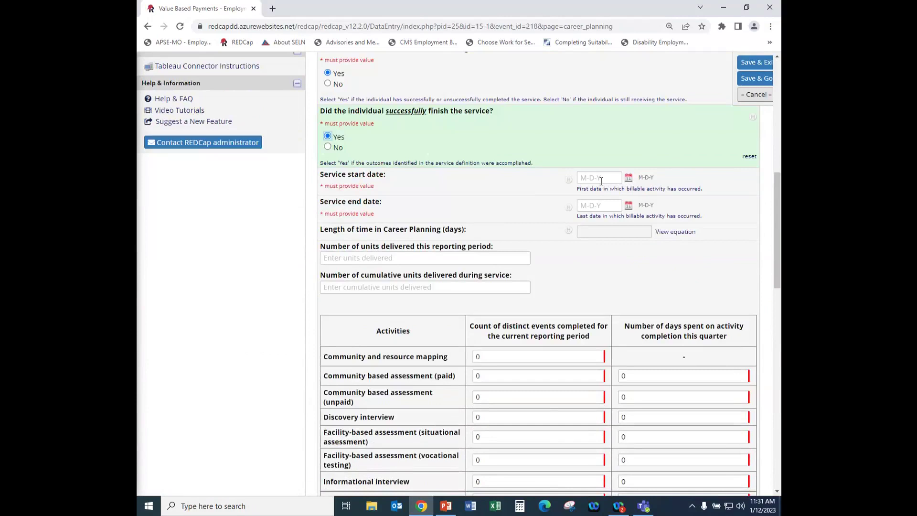
Set the Career Planning service start date to 08-22-2022.
left_click(628, 178)
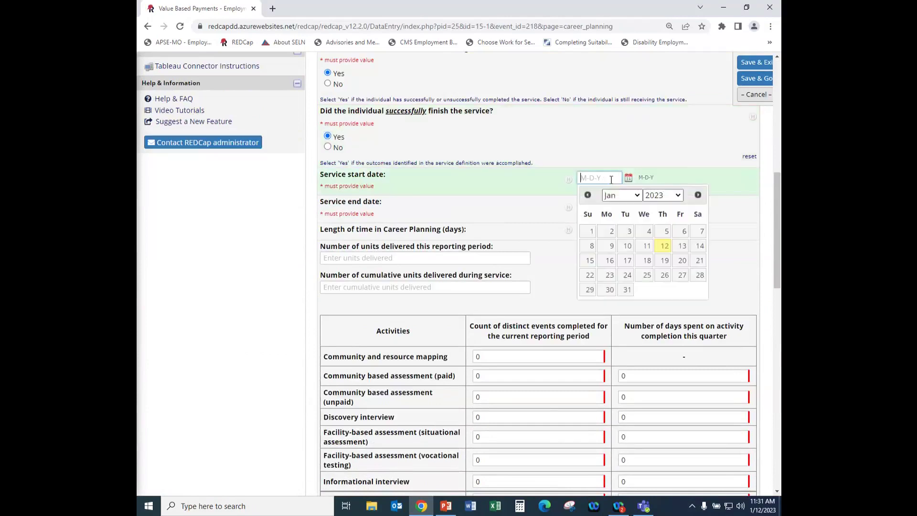
left_click(586, 195)
left_click(586, 195)
left_click(587, 195)
left_click(586, 195)
left_click(586, 195)
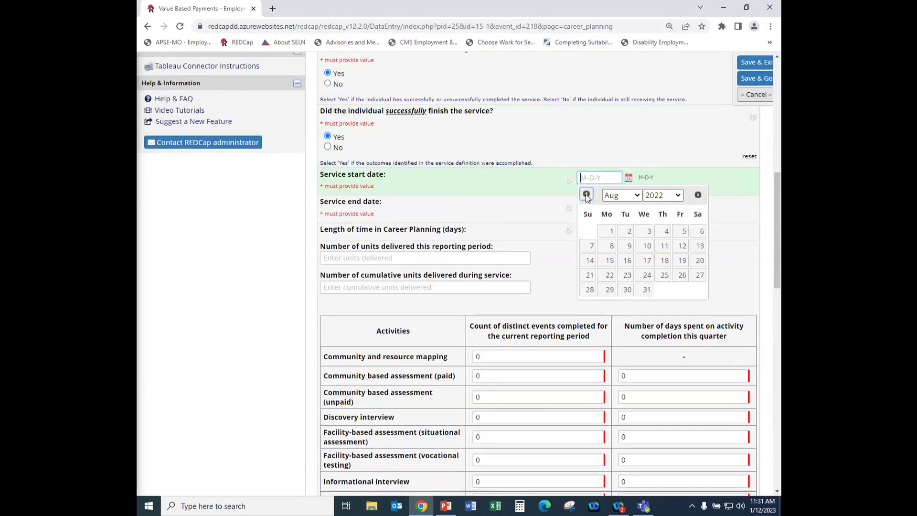
left_click(610, 275)
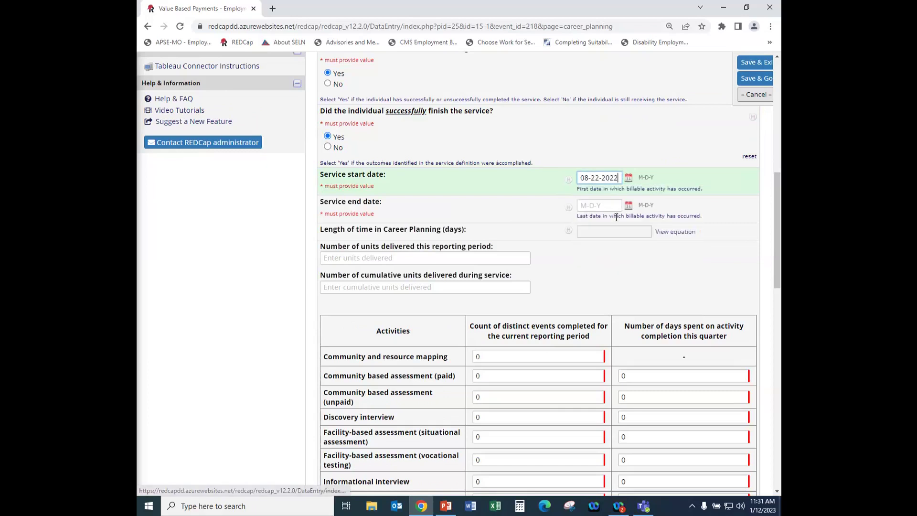
Set the service end date to 09-20-2022, giving a 29-day length.
left_click(628, 205)
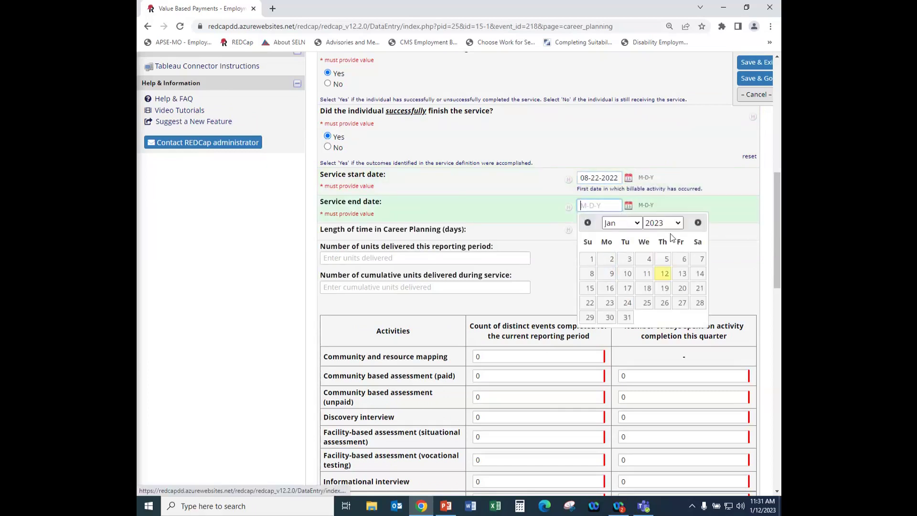
left_click(587, 223)
left_click(587, 222)
left_click(586, 223)
left_click(587, 222)
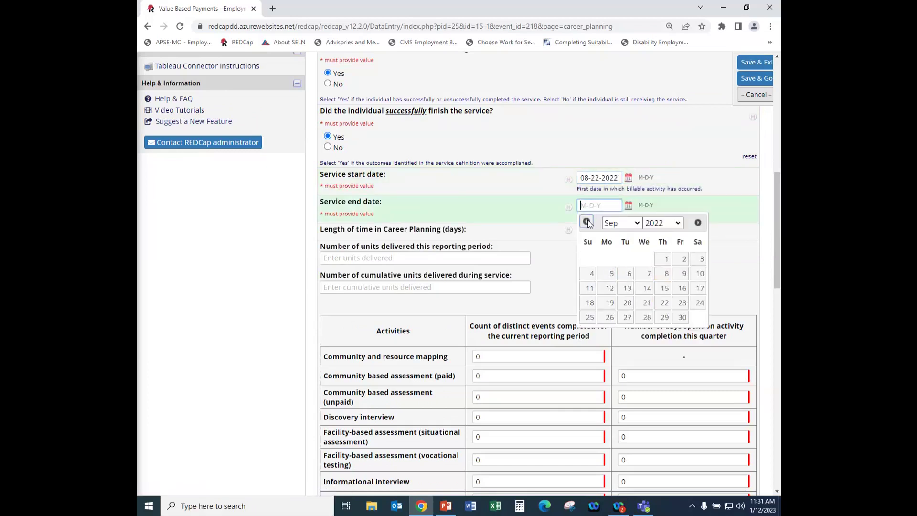
left_click(627, 302)
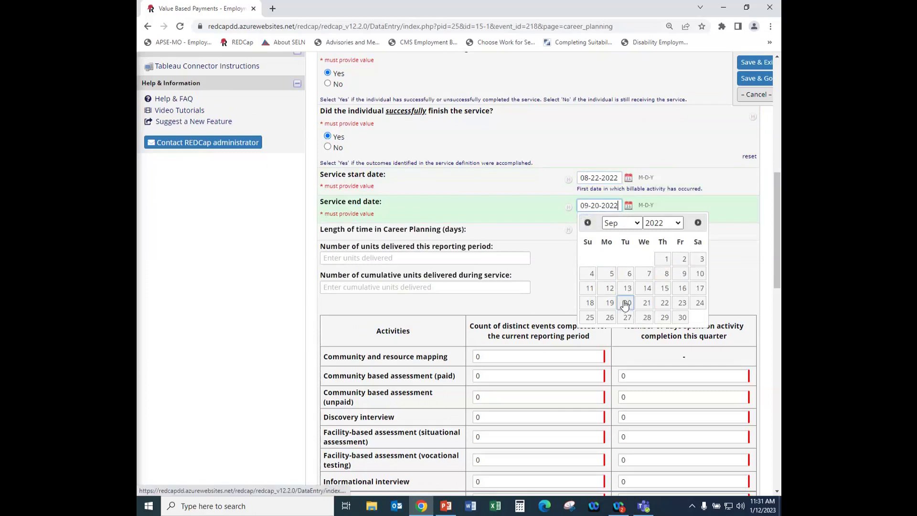
left_click(521, 223)
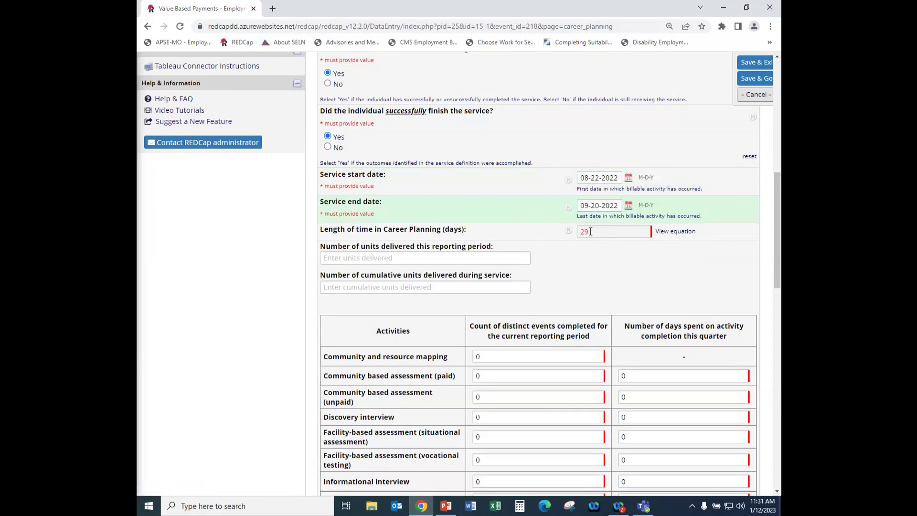
scroll(375, 222, "down", 2)
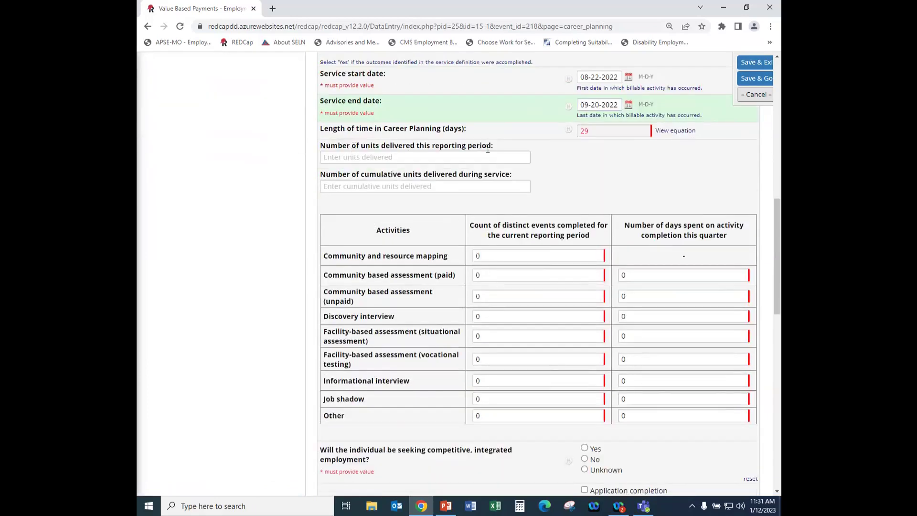
Enter 180 in both the units-this-period and cumulative units fields.
left_click(342, 158)
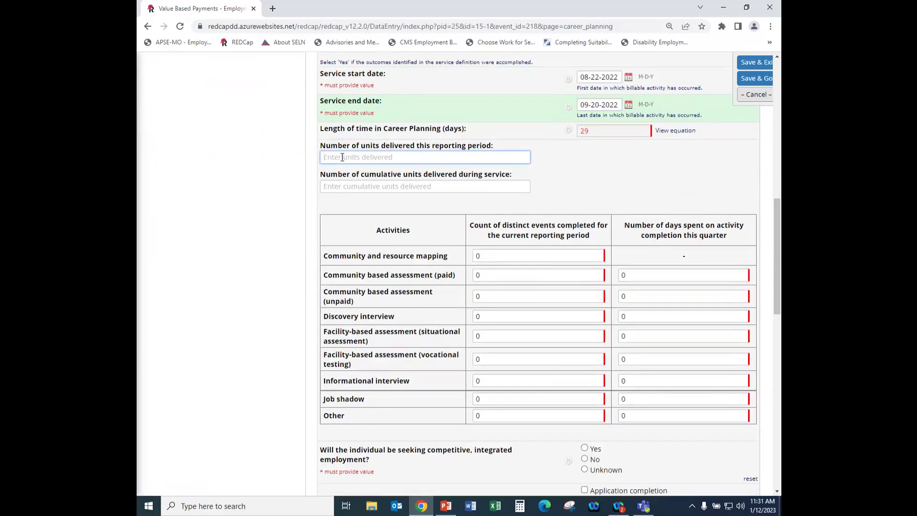
type("180")
left_click(341, 185)
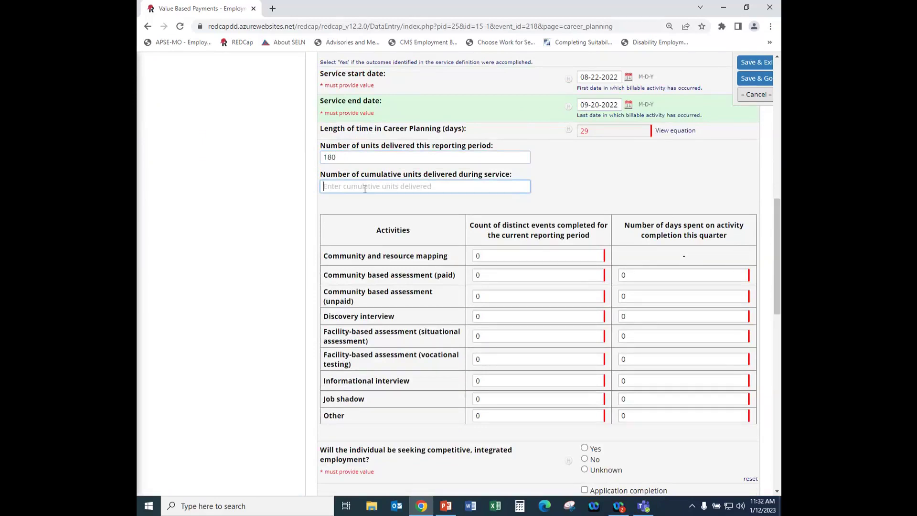
type("180")
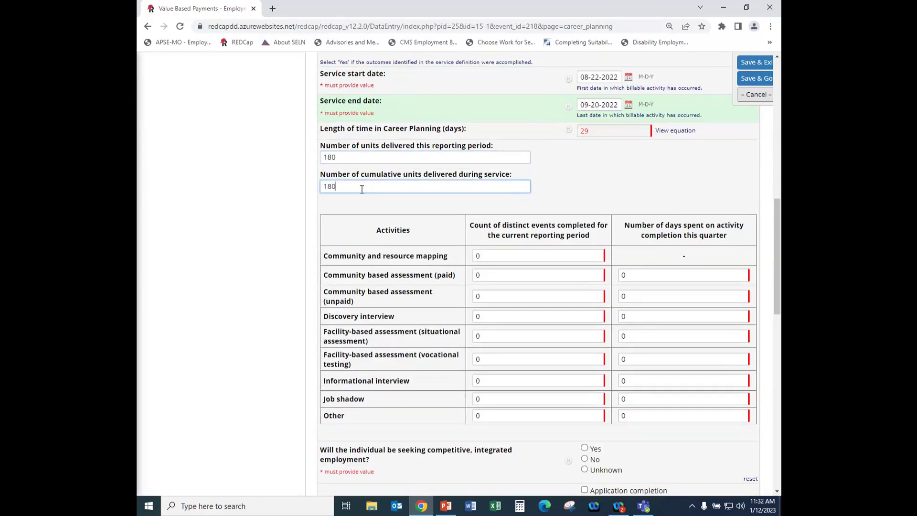
left_click(566, 193)
scroll(524, 204, "down", 1)
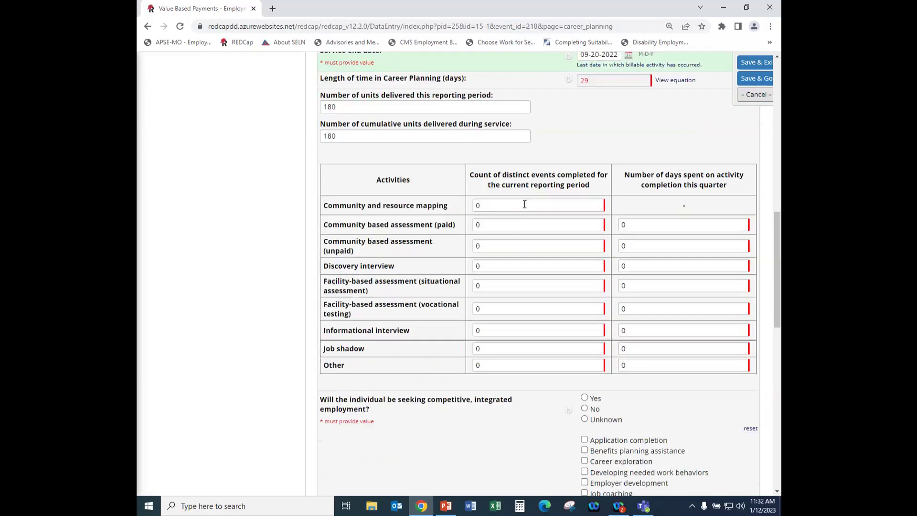
scroll(525, 204, "down", 1)
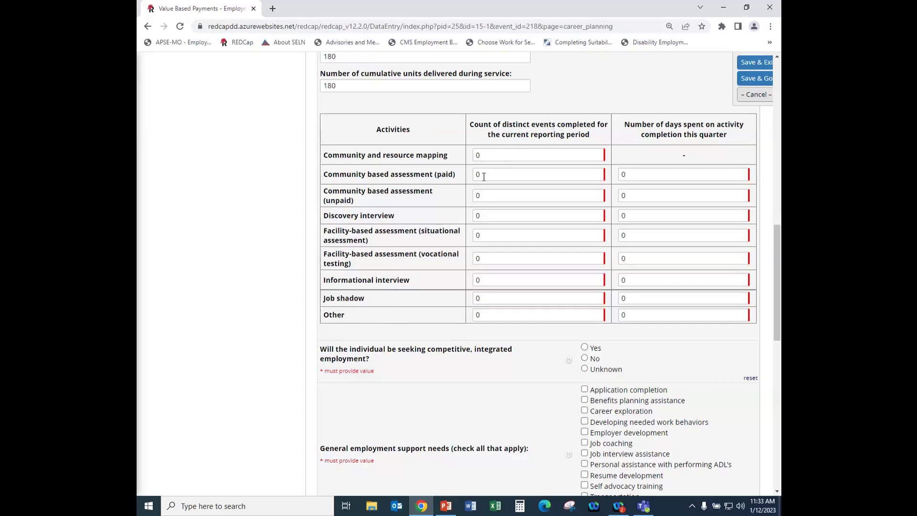
Enter activity event counts: unpaid assessment 3, discovery interview 2, informational interview 3, job shadow 4.
left_click(484, 197)
type("3")
key("Tab")
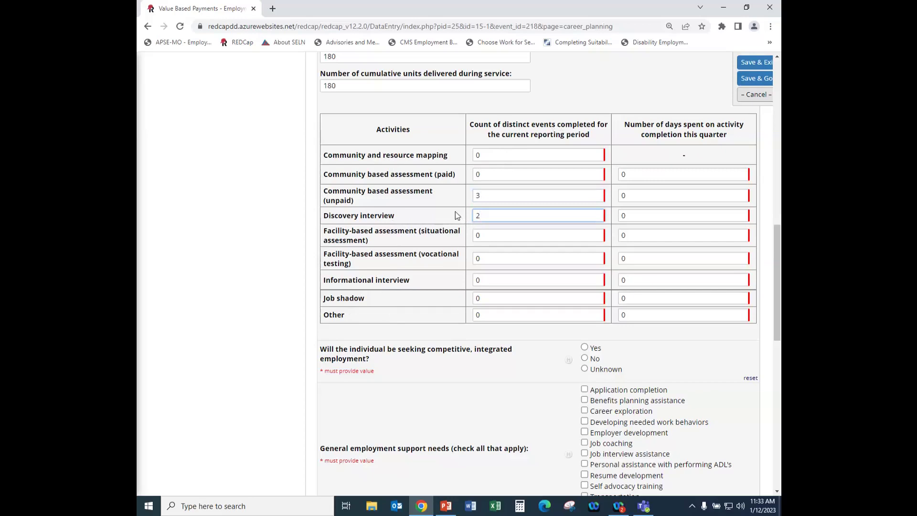
double_click(481, 279)
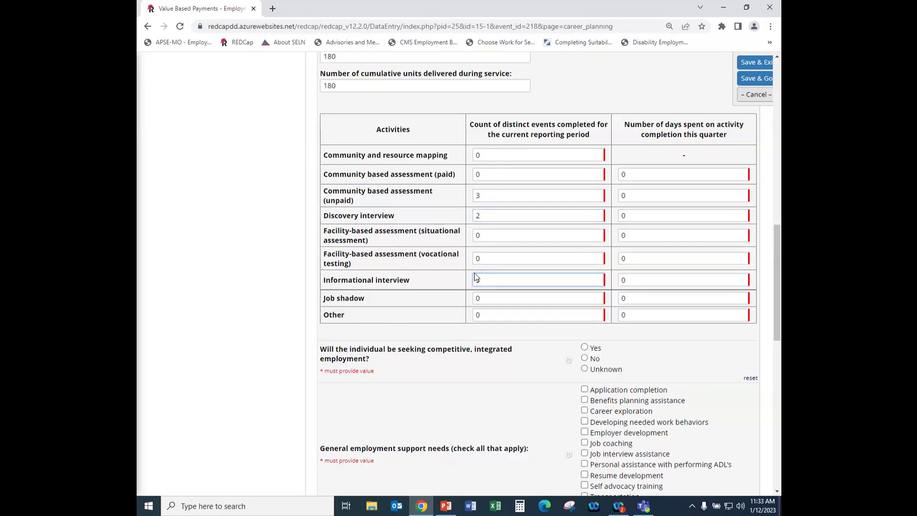
left_click(474, 300)
type("4")
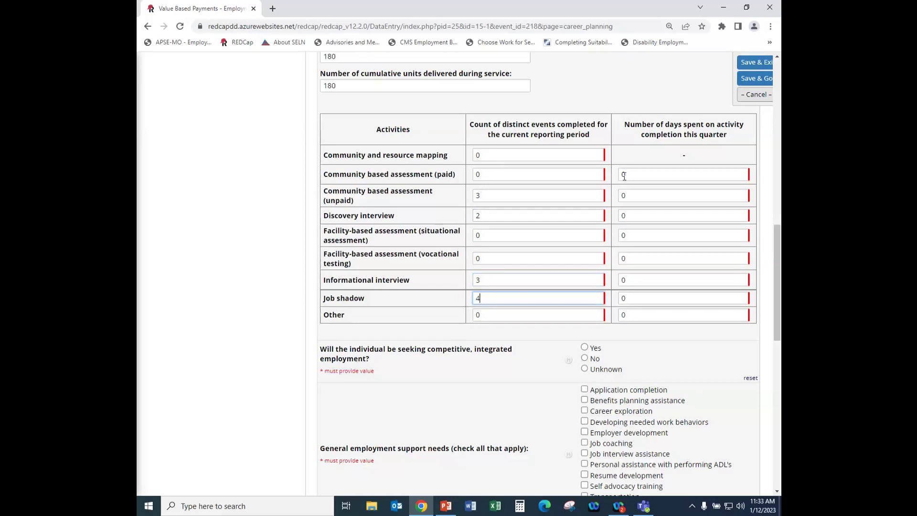
Enter activity days: unpaid assessment 6, discovery interview 2, informational interview 3, job shadow 8.
left_click(634, 198)
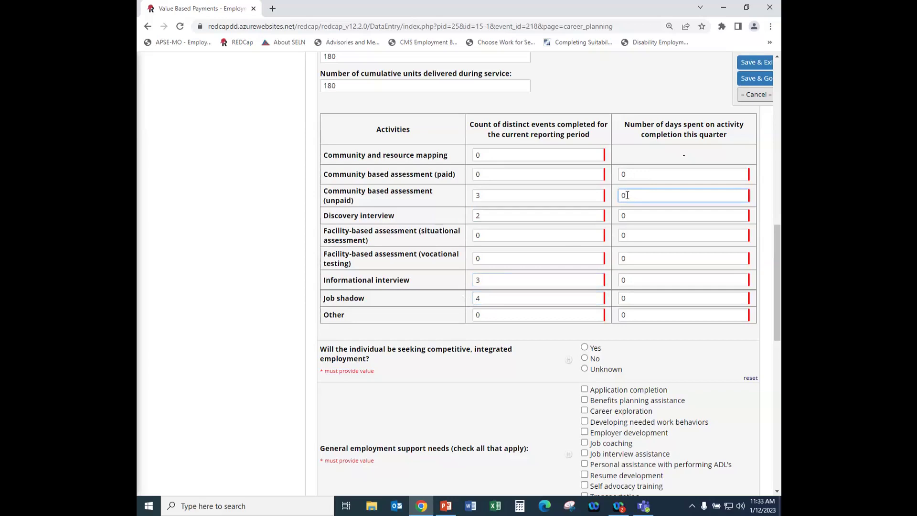
type("6")
key("BackSpace")
key("BackSpace")
type("6")
key("Tab")
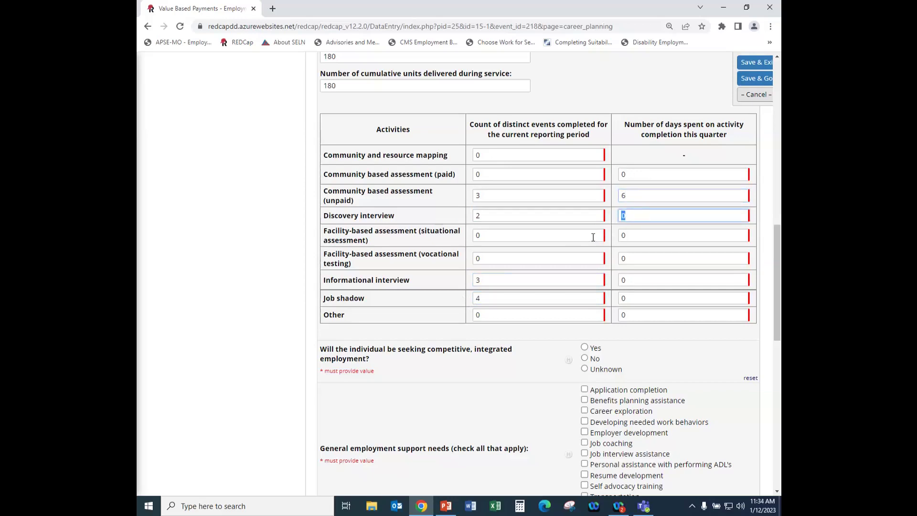
type("2")
double_click(639, 280)
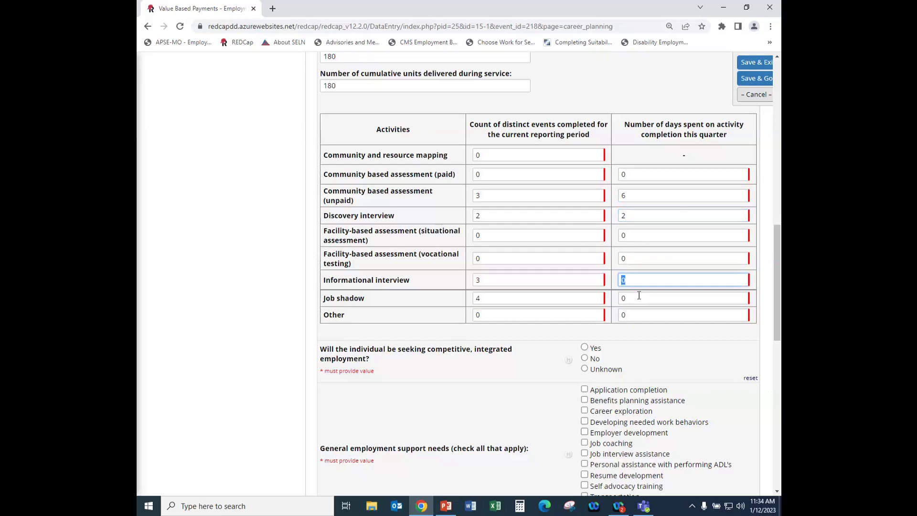
type("3")
double_click(633, 302)
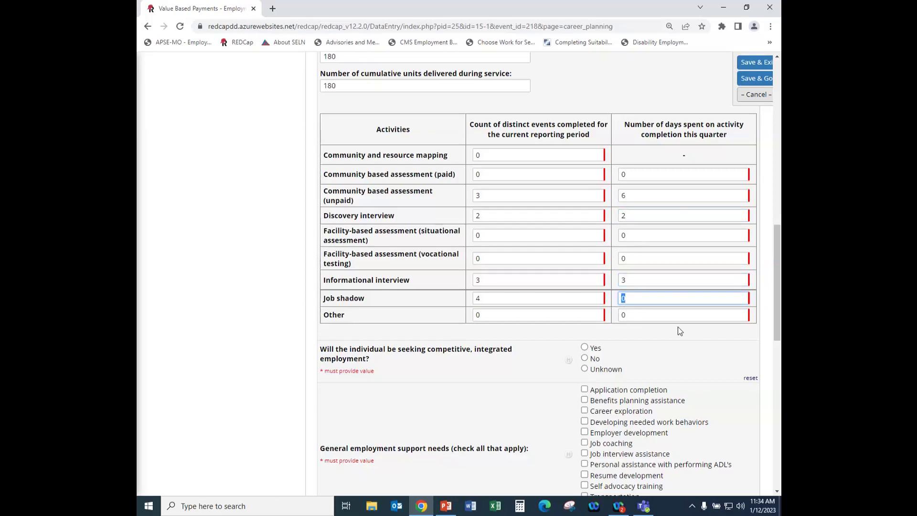
type("8")
left_click(626, 336)
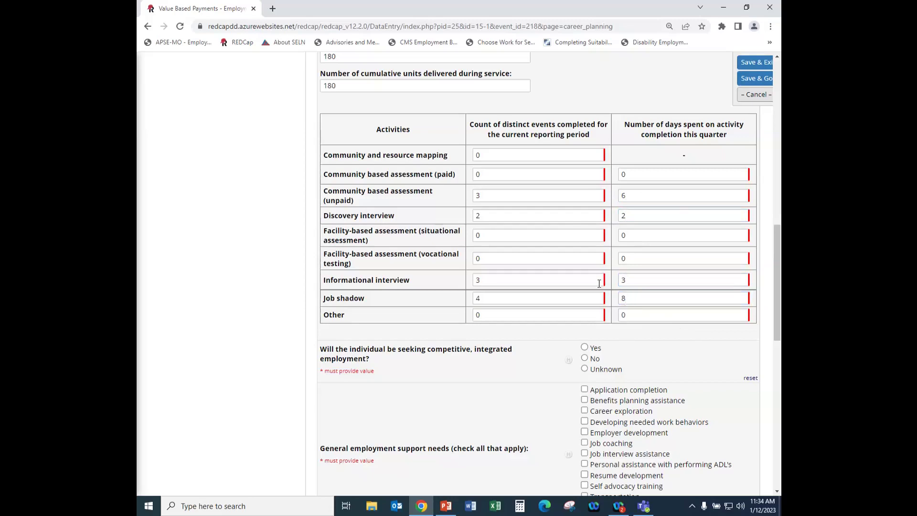
Answer Yes to whether the individual will seek competitive, integrated employment.
scroll(599, 282, "down", 4)
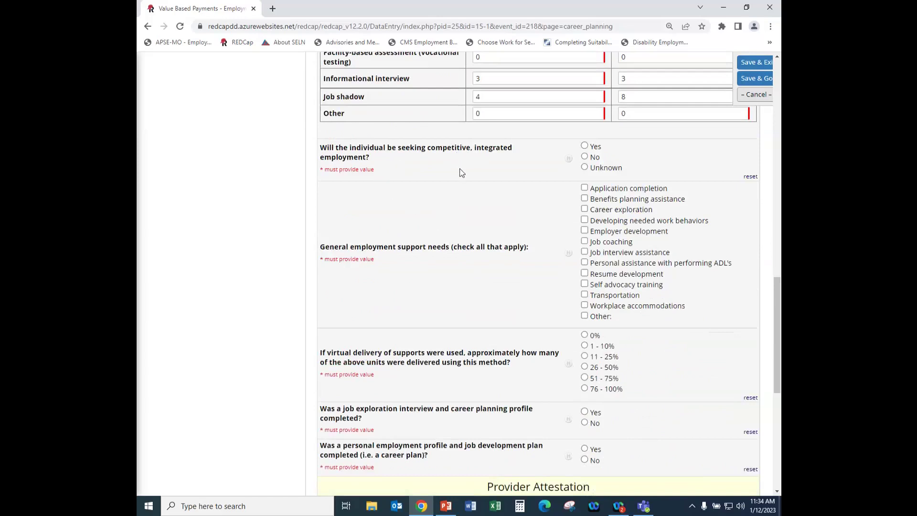
scroll(461, 173, "up", 8)
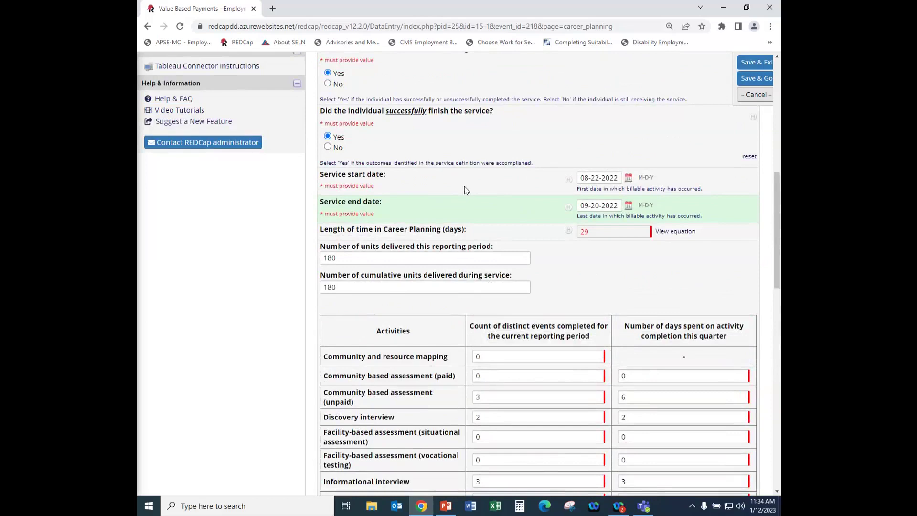
scroll(464, 187, "down", 7)
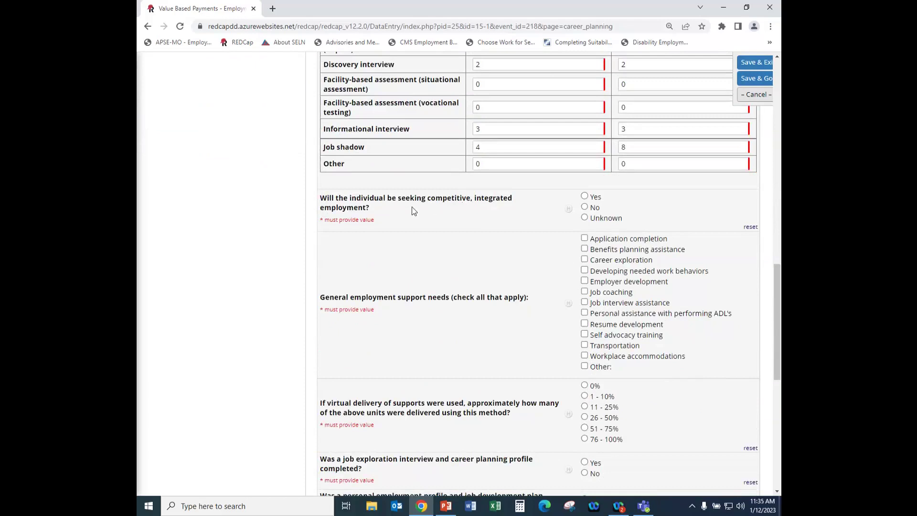
left_click(584, 196)
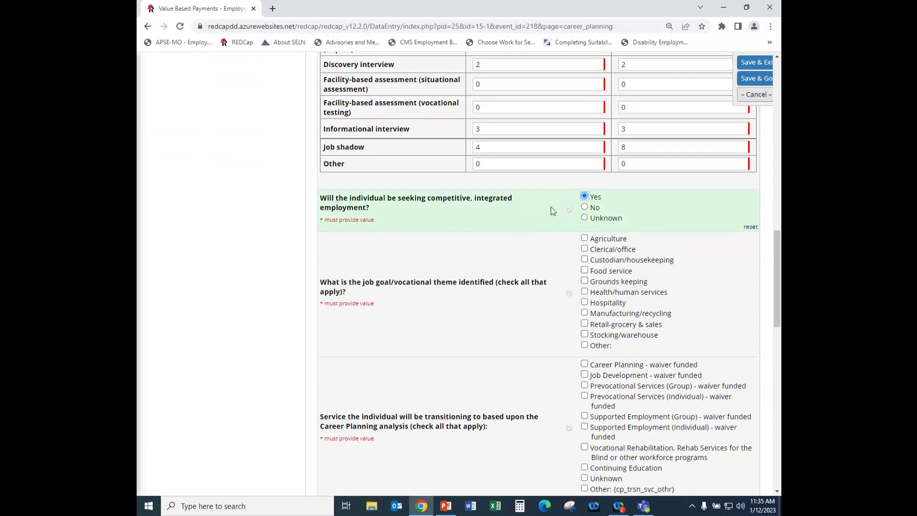
left_click(750, 227)
left_click(592, 208)
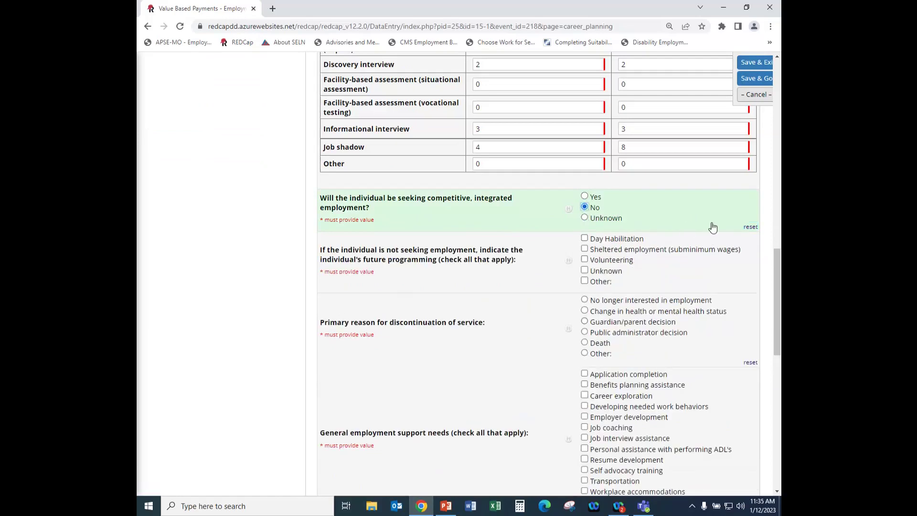
left_click(750, 228)
left_click(585, 197)
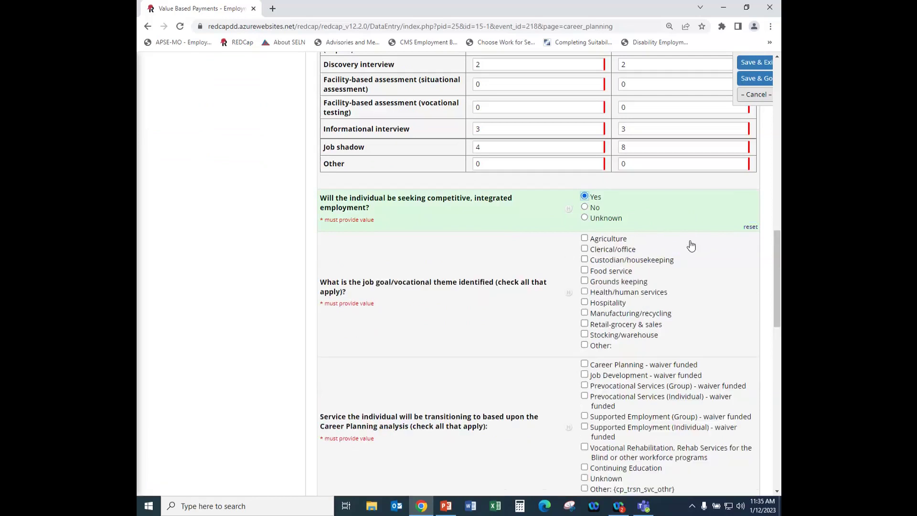
scroll(528, 251, "down", 3)
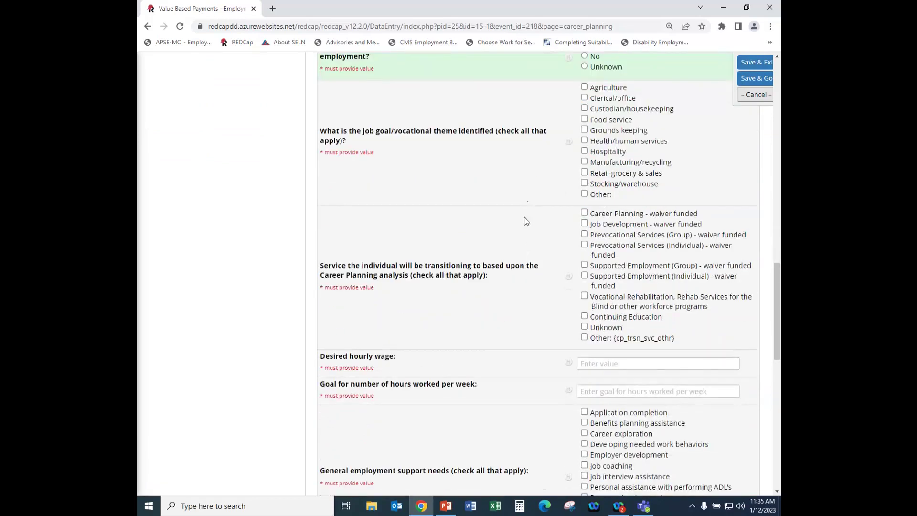
scroll(538, 225, "up", 1)
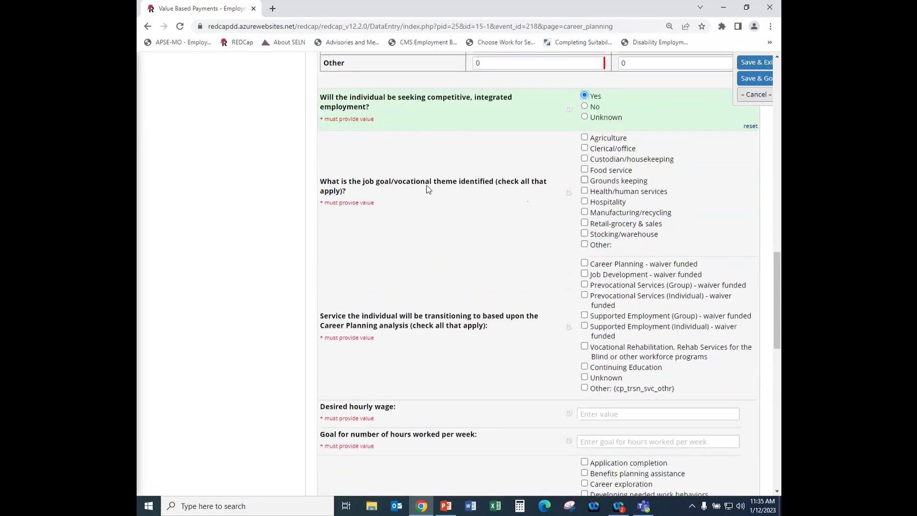
Pick Food service as job goal; Job Development and Prevocational Services (Individual) as transition services.
left_click(584, 170)
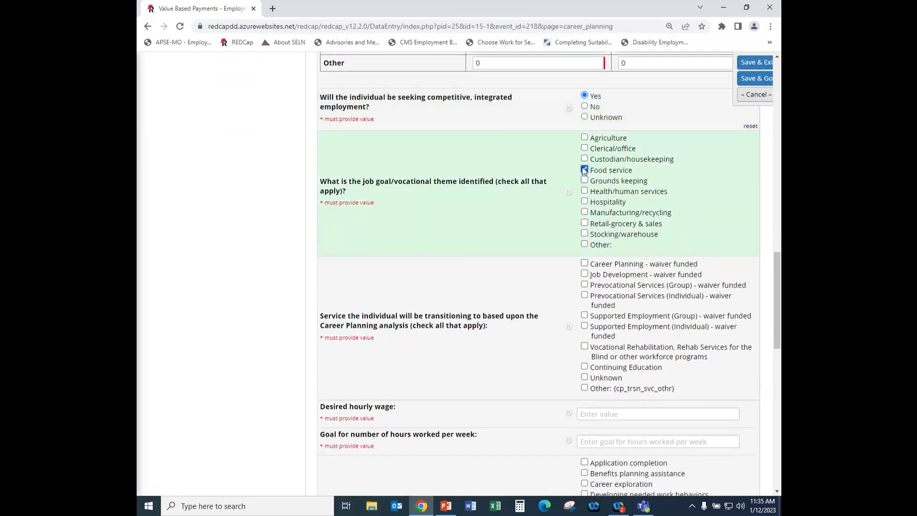
scroll(474, 253, "down", 2)
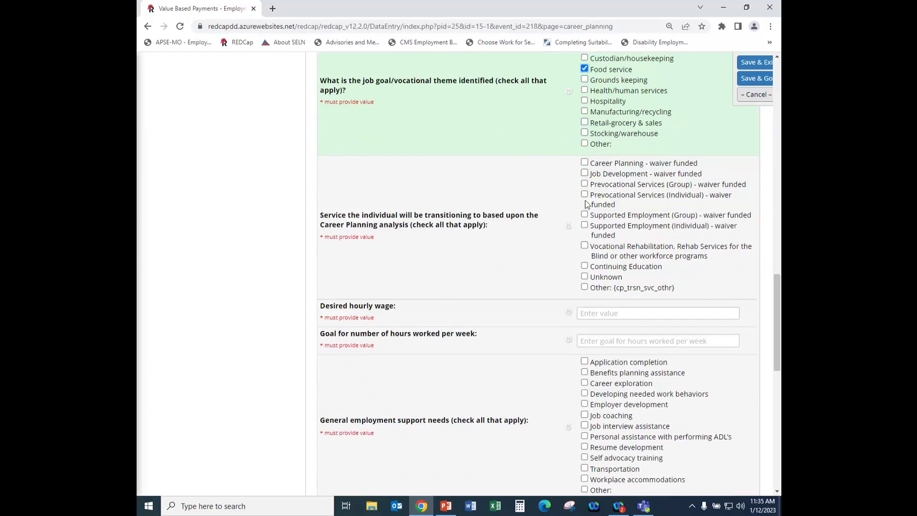
left_click(584, 174)
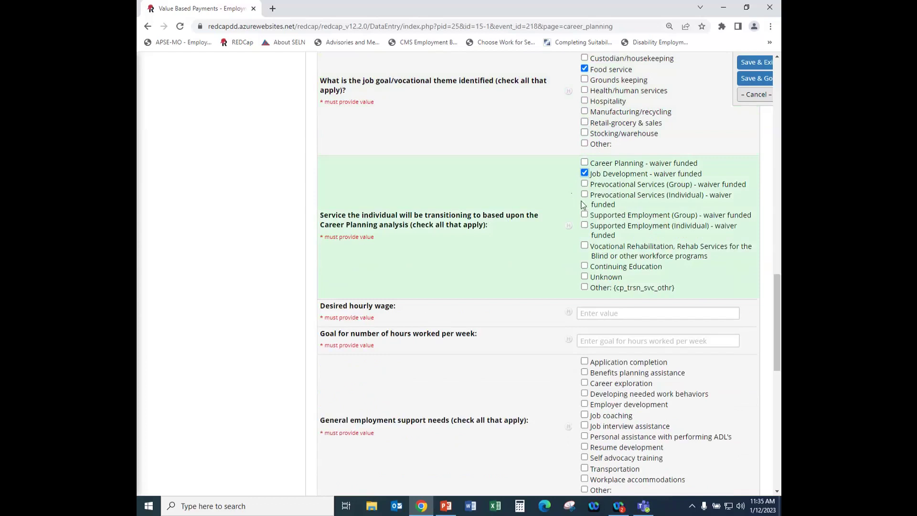
left_click(585, 196)
scroll(522, 218, "down", 2)
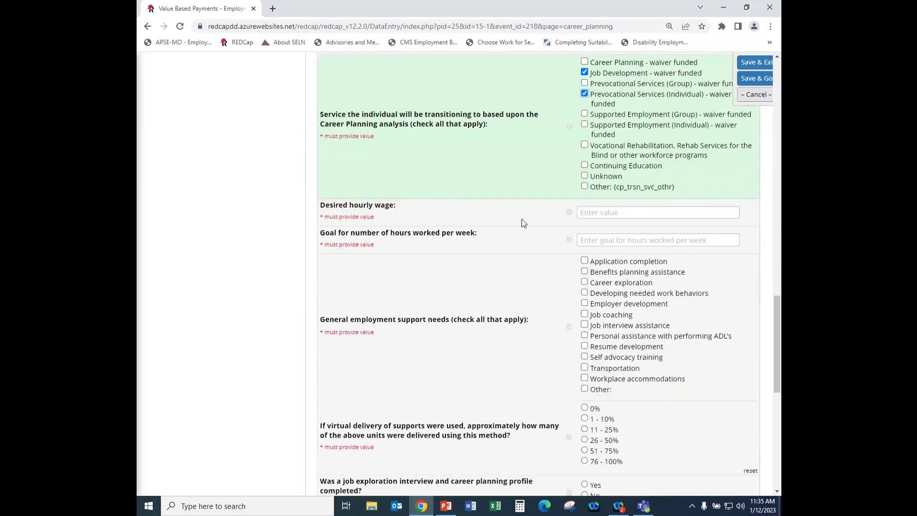
Enter a desired hourly wage of 13.00 and a goal of 10 weekly hours.
left_click(593, 213)
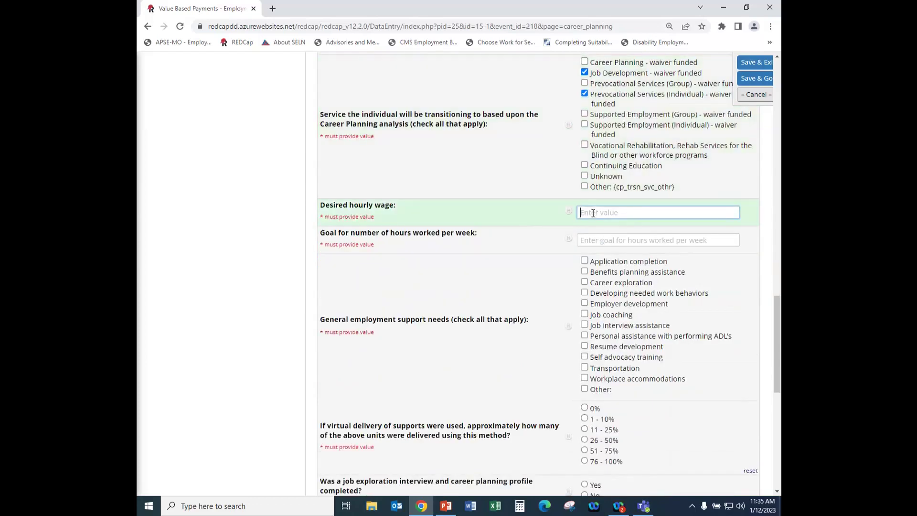
type("13.")
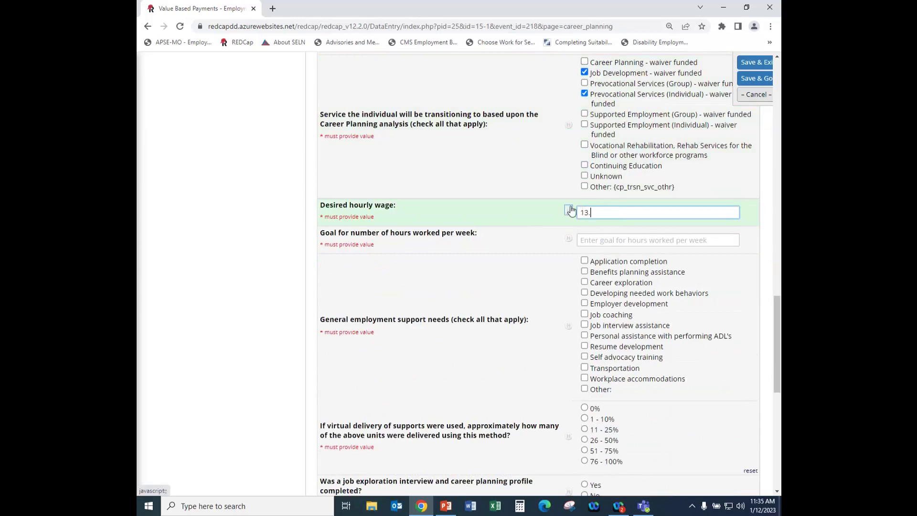
type("00")
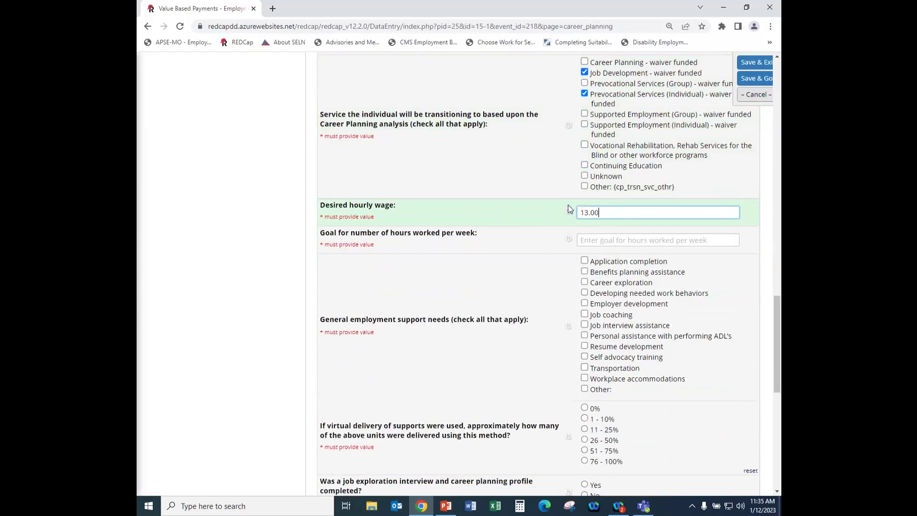
left_click(588, 238)
type("10")
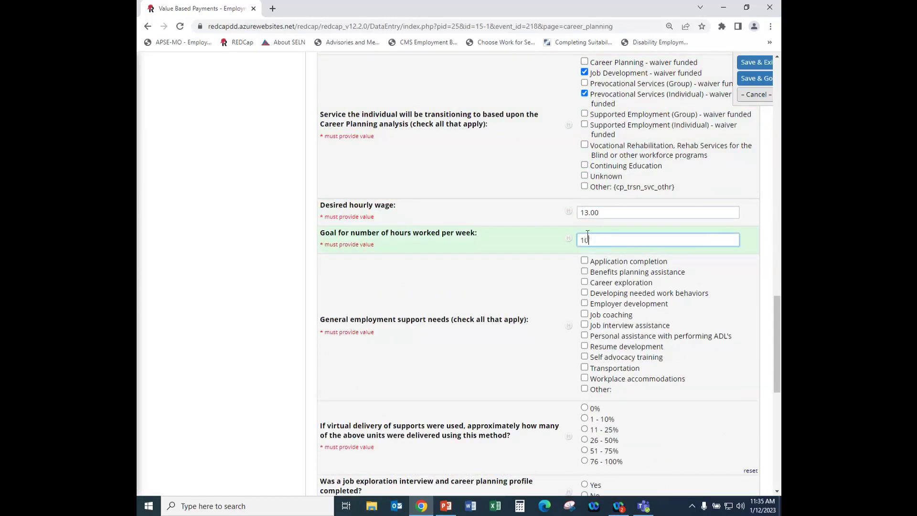
left_click(545, 265)
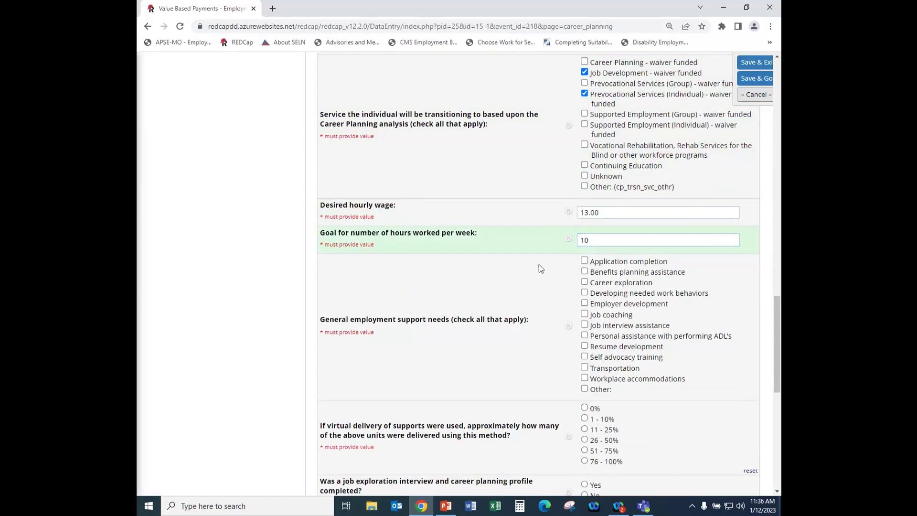
scroll(538, 265, "down", 2)
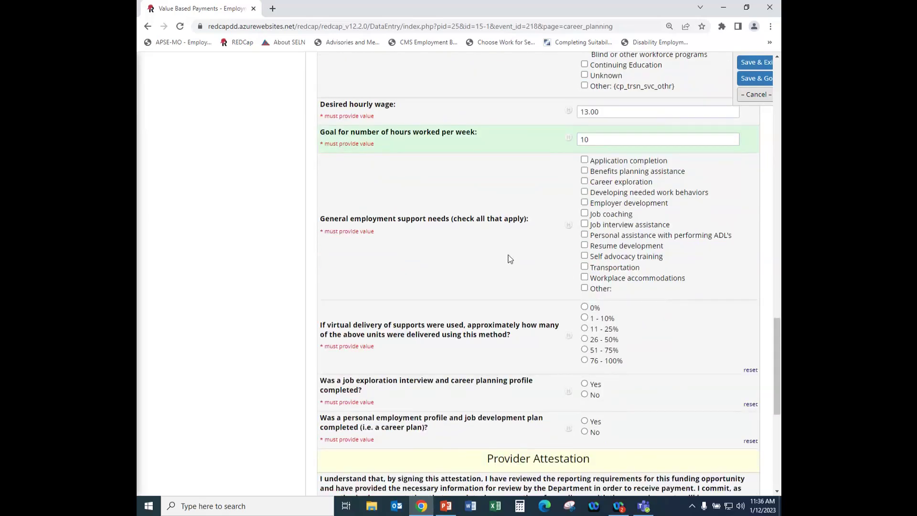
Tick Job coaching, Job interview assistance, Resume development and Transportation as support needs.
scroll(510, 258, "down", 1)
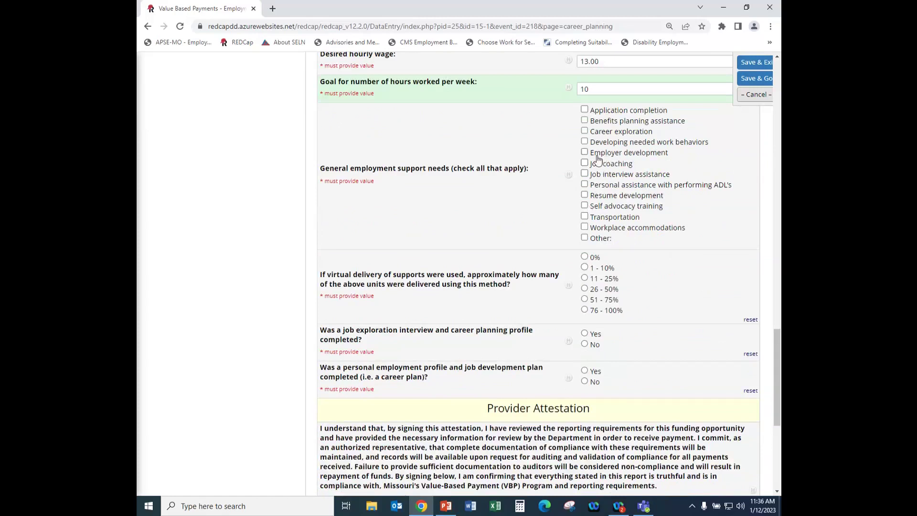
left_click(584, 163)
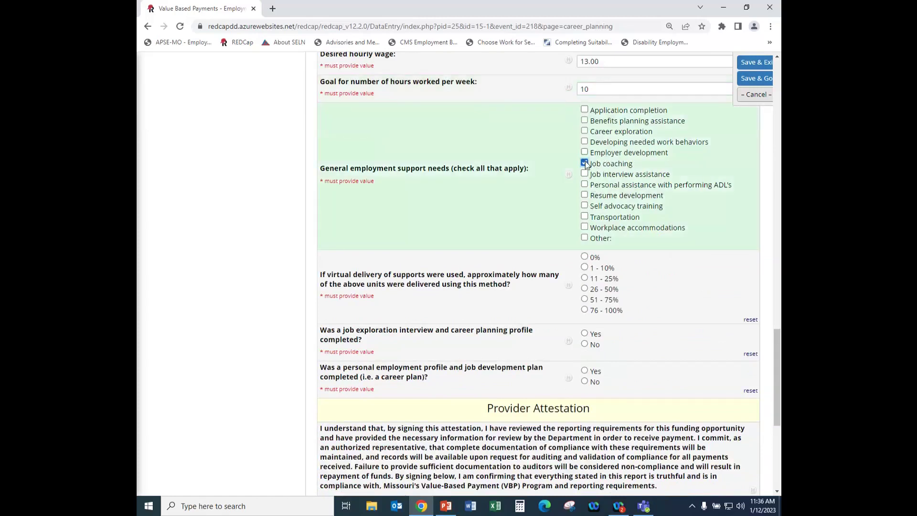
left_click(584, 175)
left_click(584, 196)
left_click(584, 216)
Set 0% virtual delivery and answer Yes to job exploration interview and career plan completion.
scroll(583, 184, "down", 1)
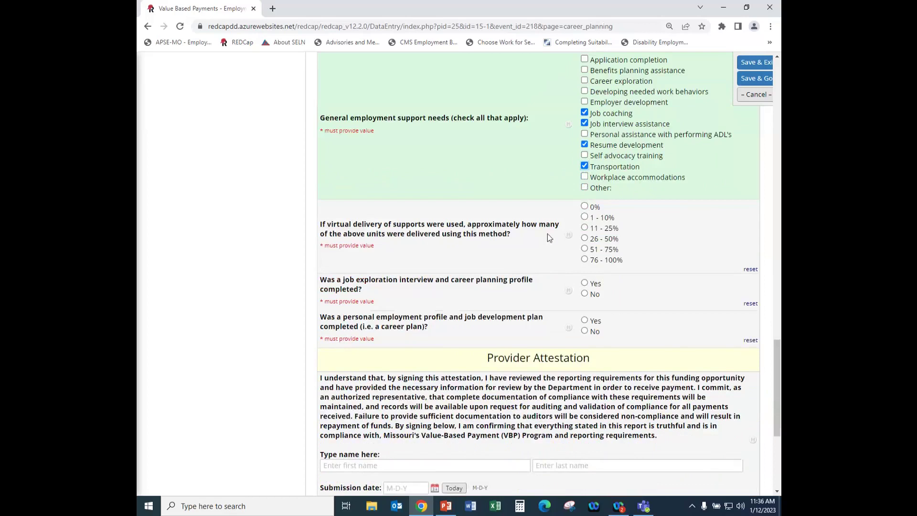
left_click(584, 206)
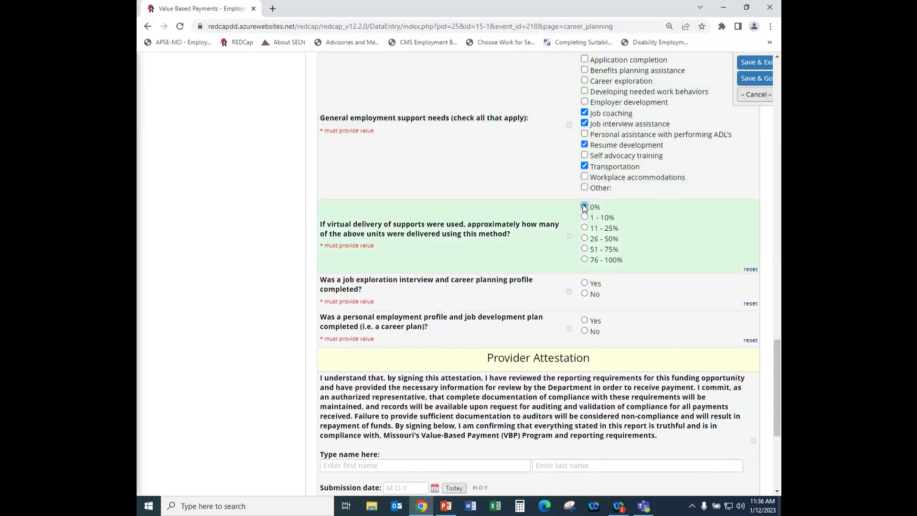
scroll(428, 227, "down", 2)
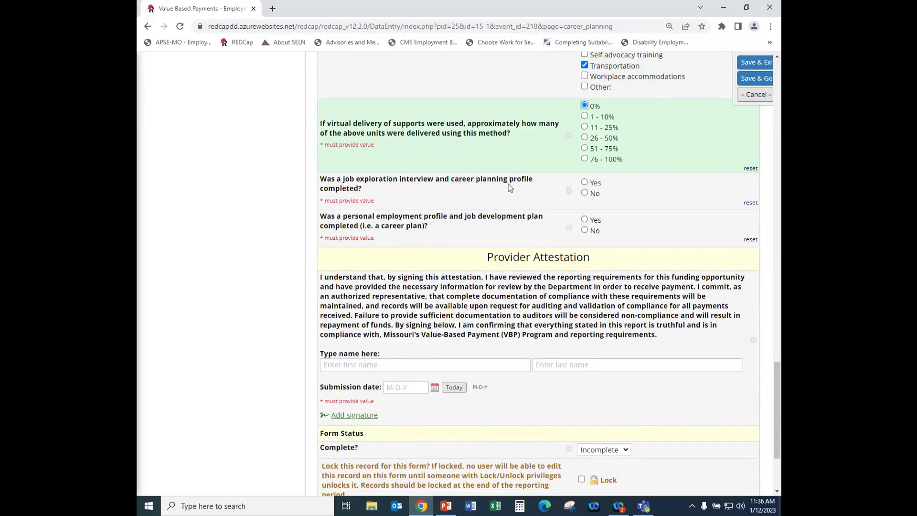
left_click(585, 182)
left_click(585, 182)
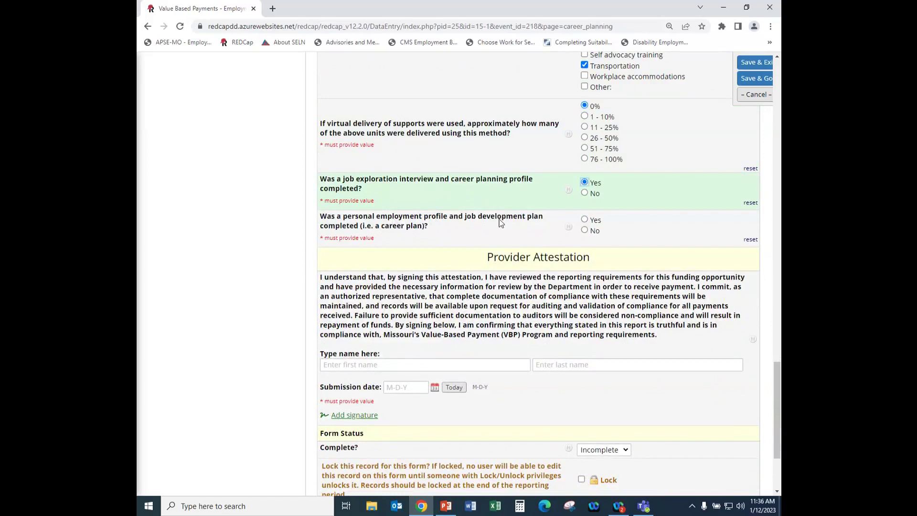
left_click(585, 220)
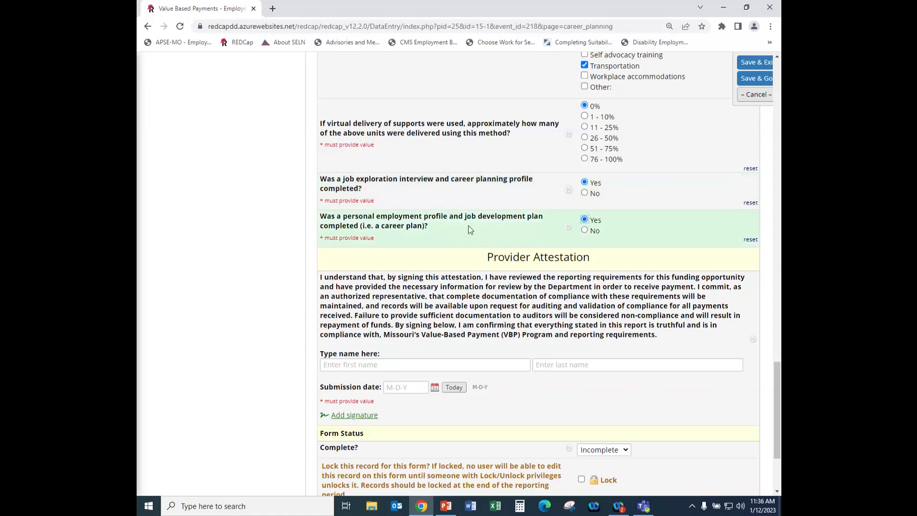
scroll(433, 233, "down", 2)
Sign the attestation with the signer's first and last name, today's date and a drawn signature.
left_click(372, 264)
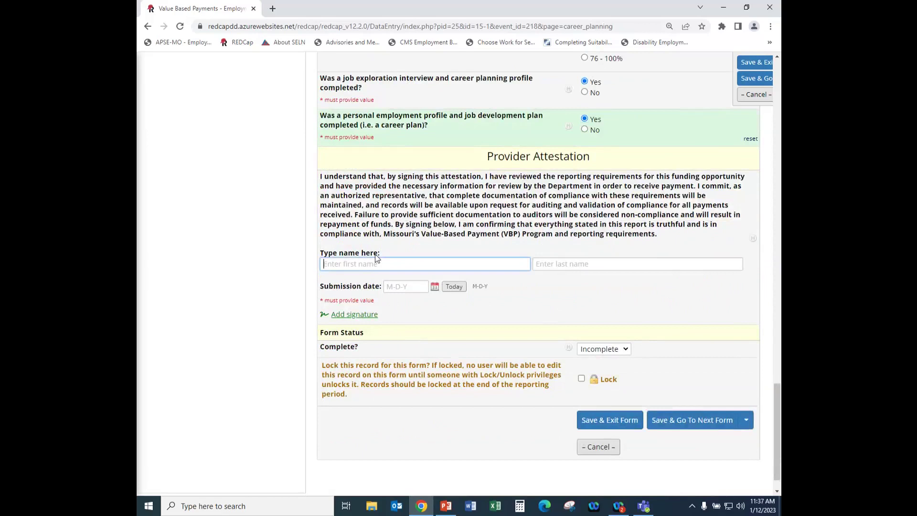
left_click(546, 266)
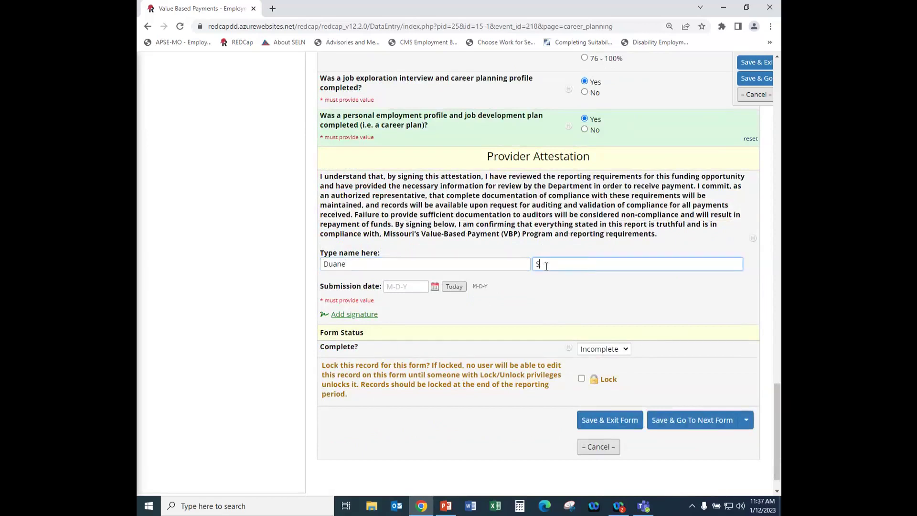
left_click(454, 287)
left_click(359, 316)
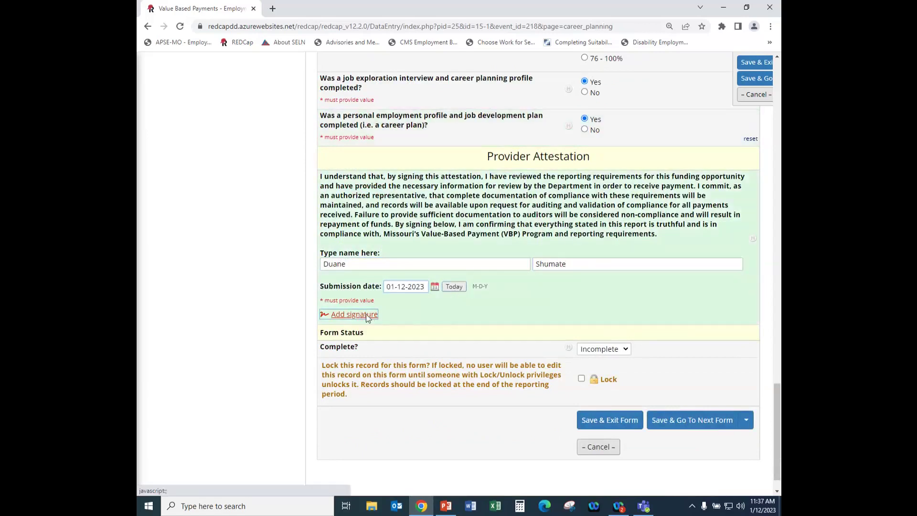
mouse_move(351, 327)
left_mouse_down()
mouse_move(351, 351)
mouse_move(506, 340)
left_mouse_up()
left_click(366, 394)
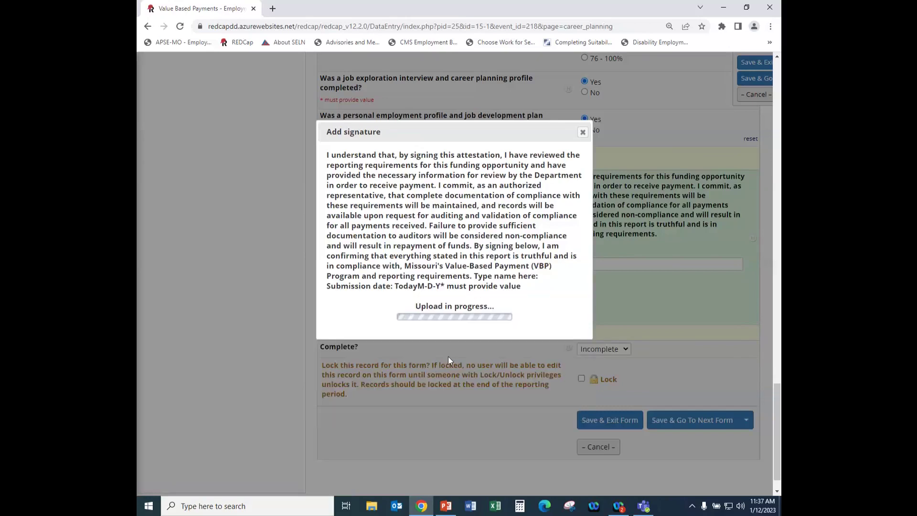
Set the form status to Complete and save, returning to record 15-1's home page.
left_click(604, 402)
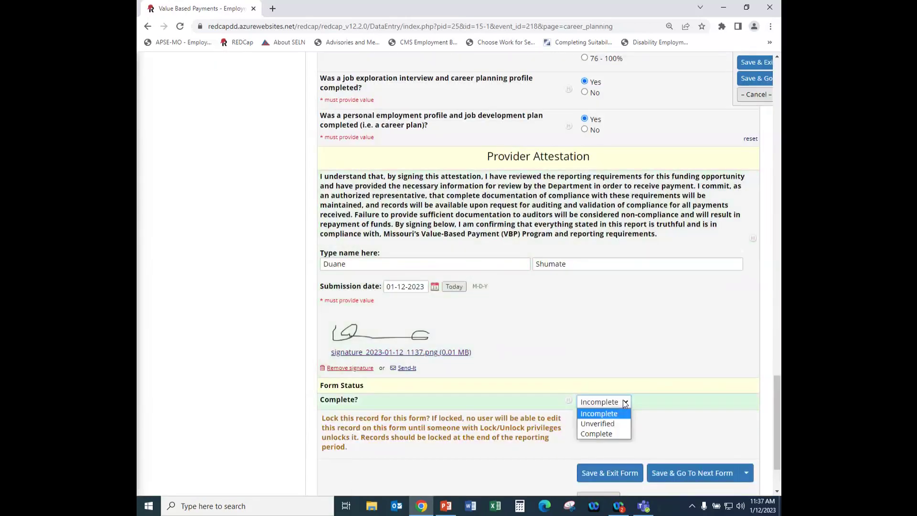
left_click(600, 436)
left_click(607, 471)
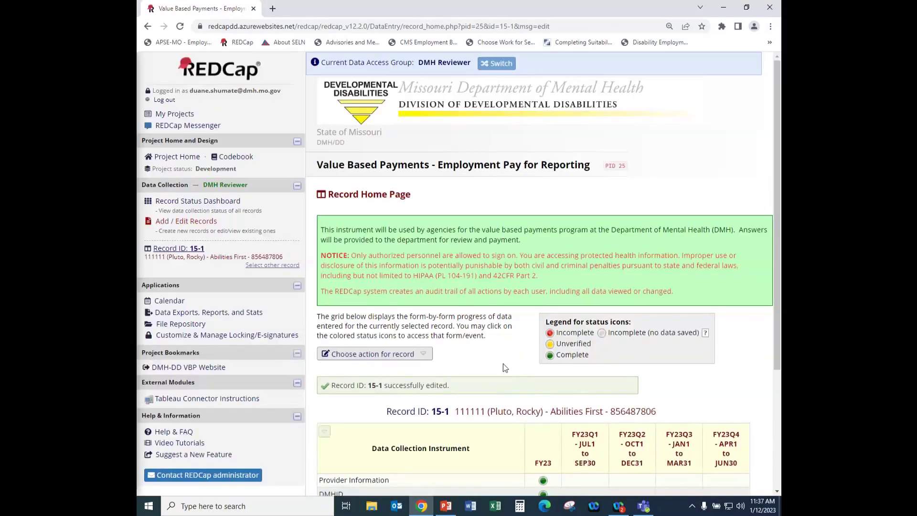
scroll(497, 360, "down", 3)
scroll(479, 354, "down", 1)
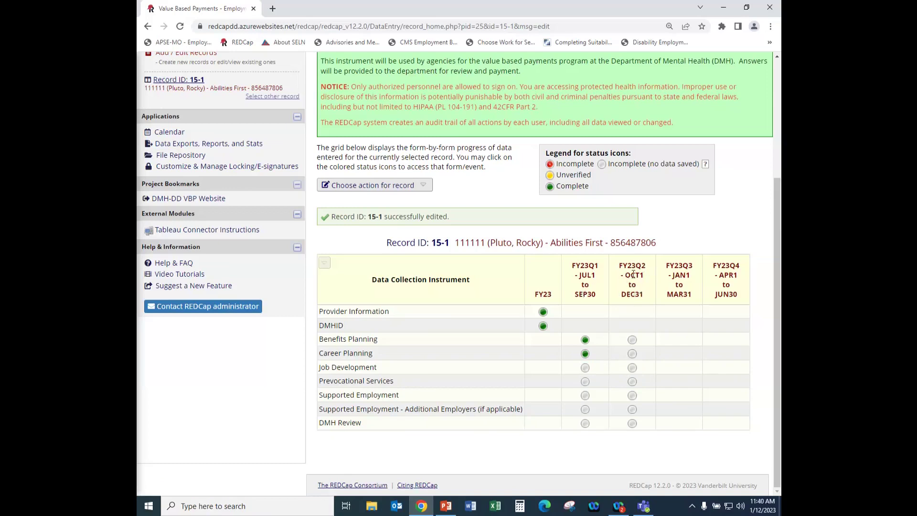
Open the Job Development form for event FY23Q2 (Oct 1 to Dec 31) from the status grid.
left_click(632, 369)
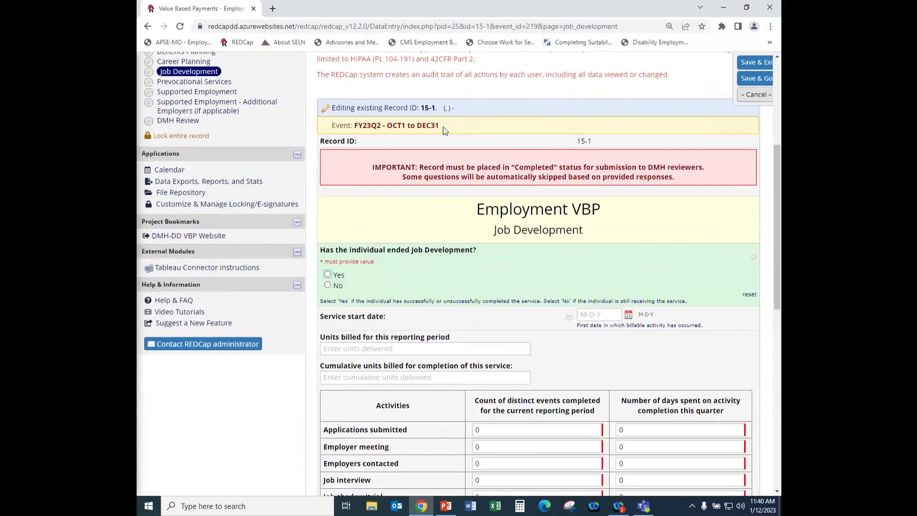
Answer No to 'Has the individual ended Job Development?' after previewing the Yes follow-up questions.
scroll(462, 194, "down", 1)
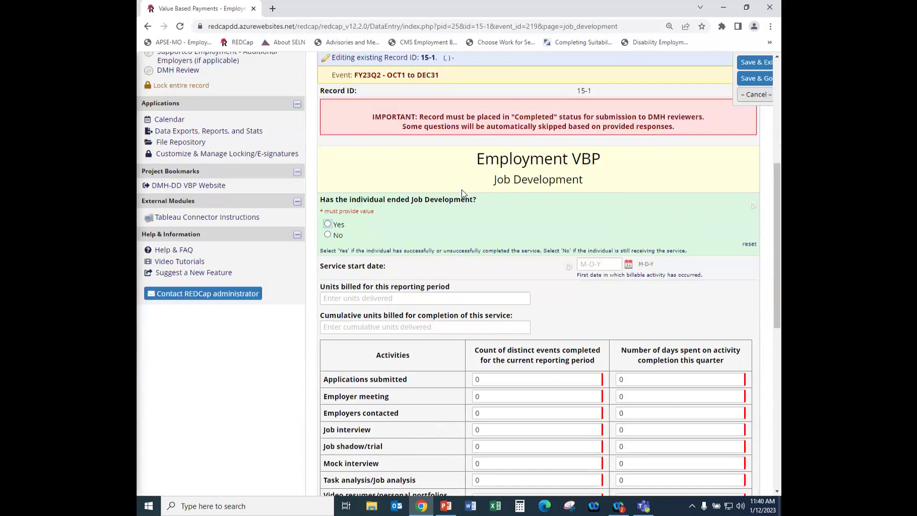
scroll(463, 195, "down", 2)
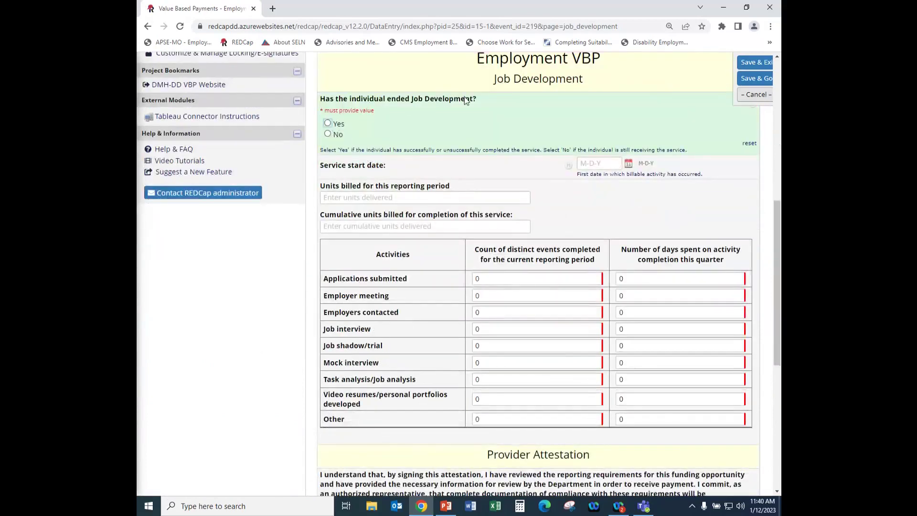
left_click(327, 134)
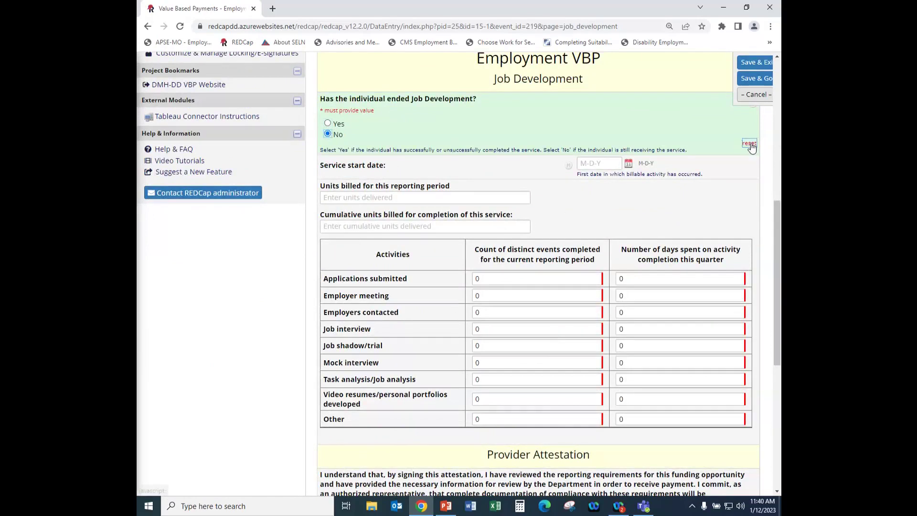
left_click(328, 123)
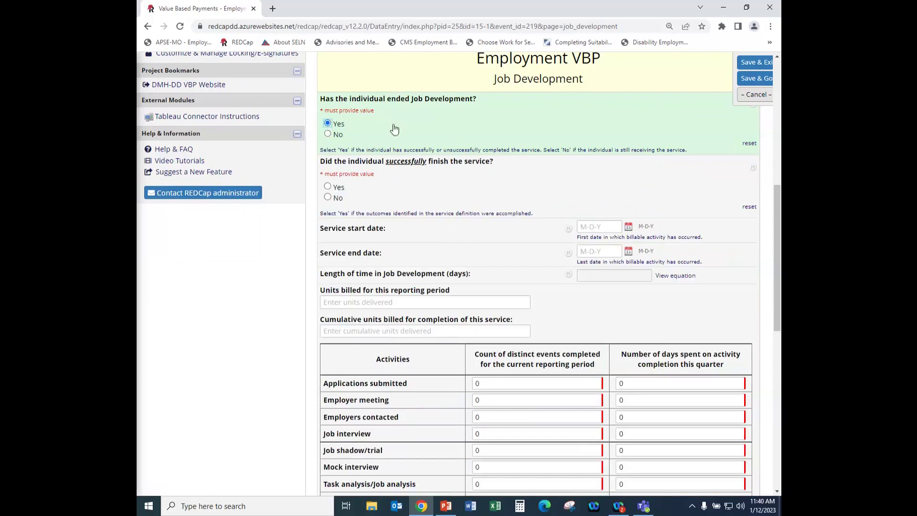
left_click(328, 134)
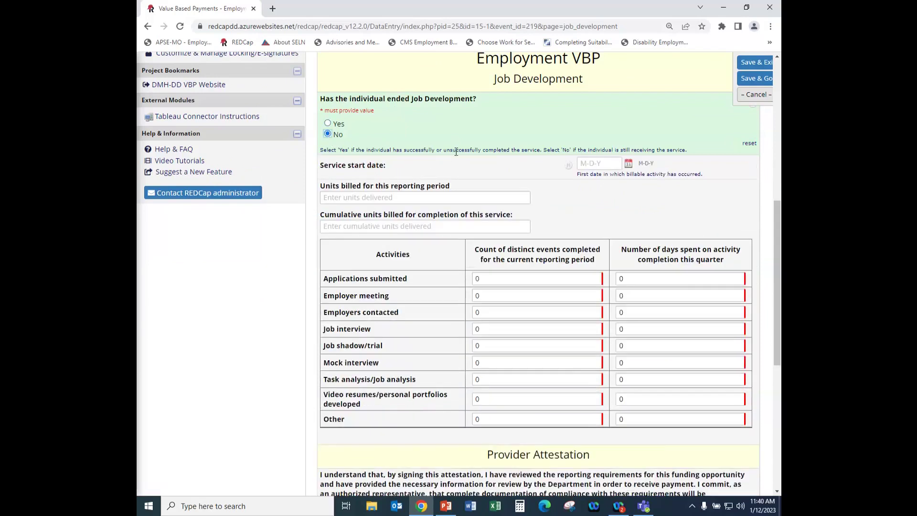
scroll(584, 203, "down", 1)
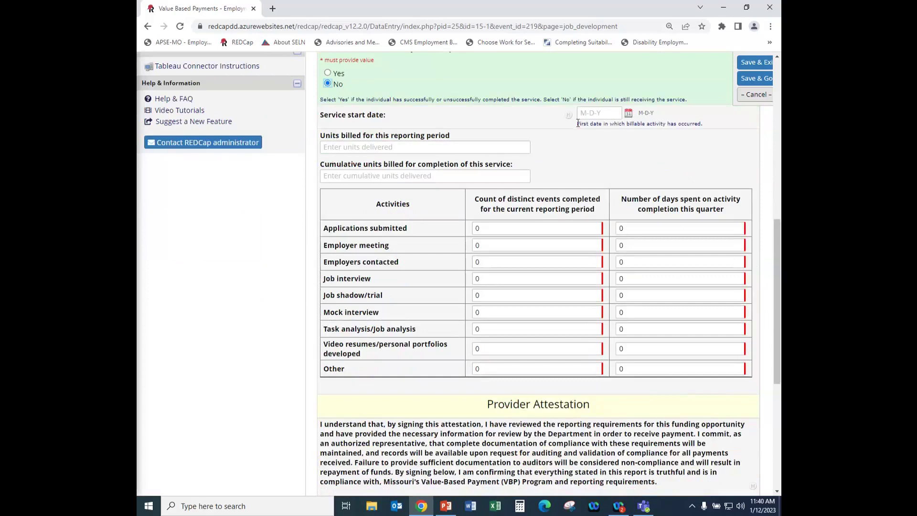
Set the service start date to 10-10-2022 using the calendar.
left_click_drag(577, 123, 714, 124)
left_click(612, 140)
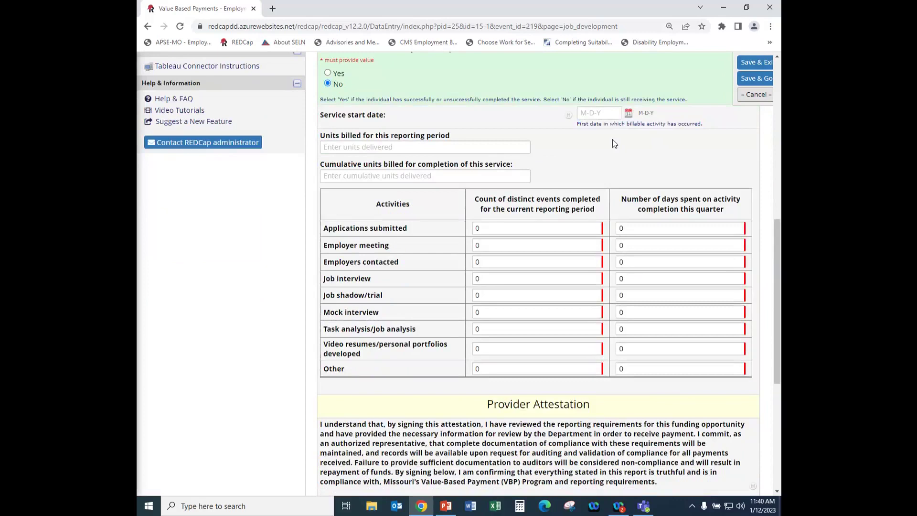
left_click(628, 114)
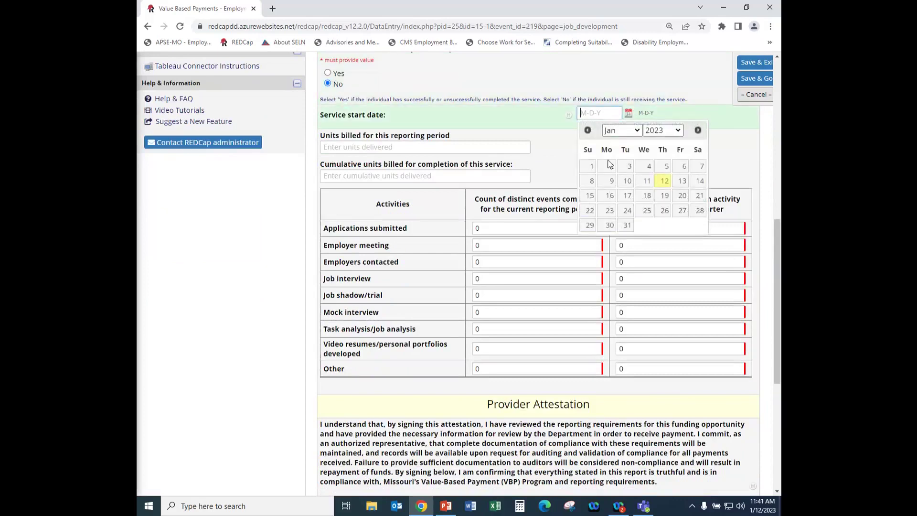
left_click(587, 130)
left_click(587, 130)
left_click(587, 130)
left_click(609, 196)
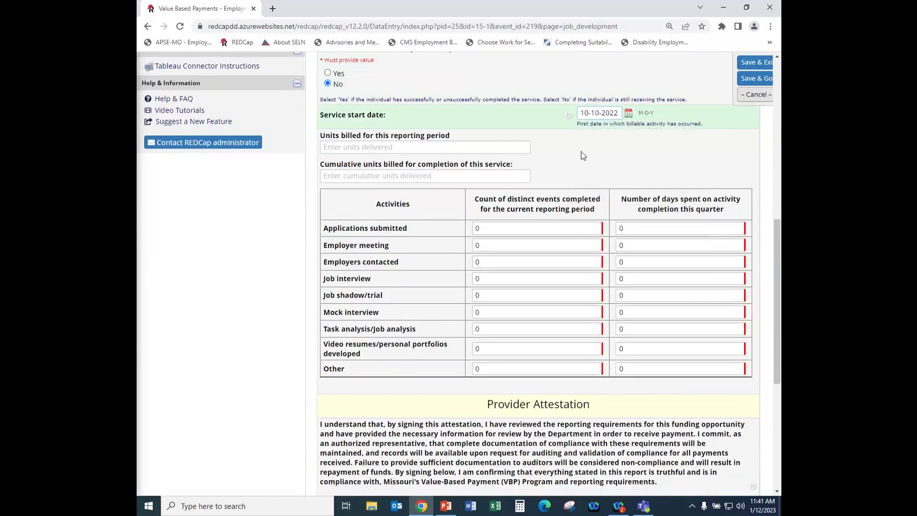
Enter 40 units billed this period and 40 cumulative units.
left_click(370, 149)
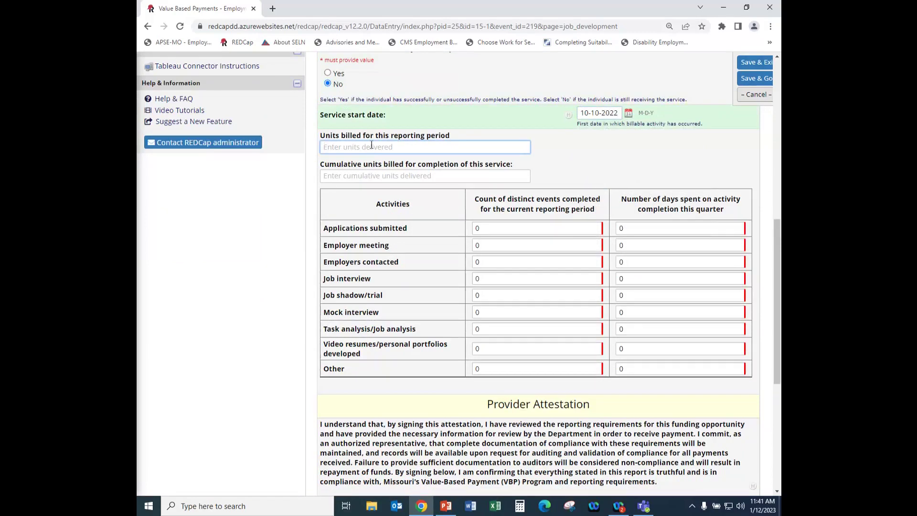
type("40")
left_click(353, 176)
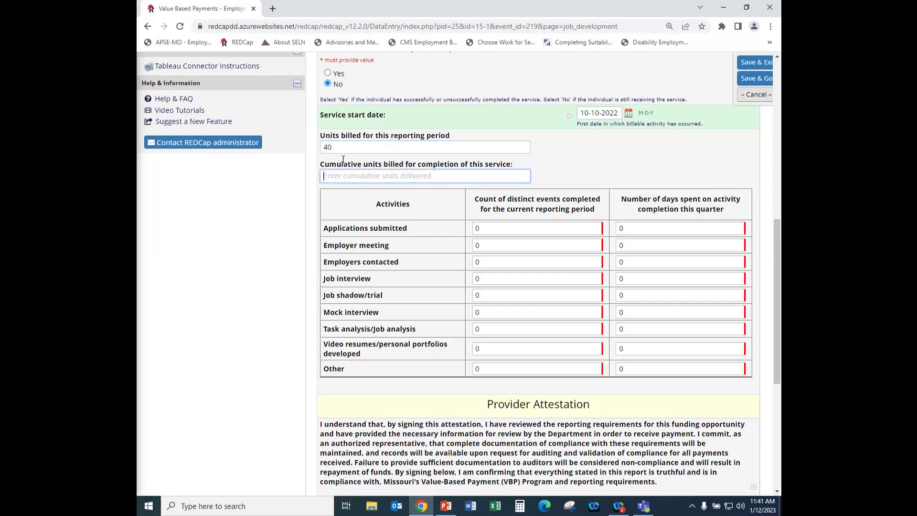
type("40")
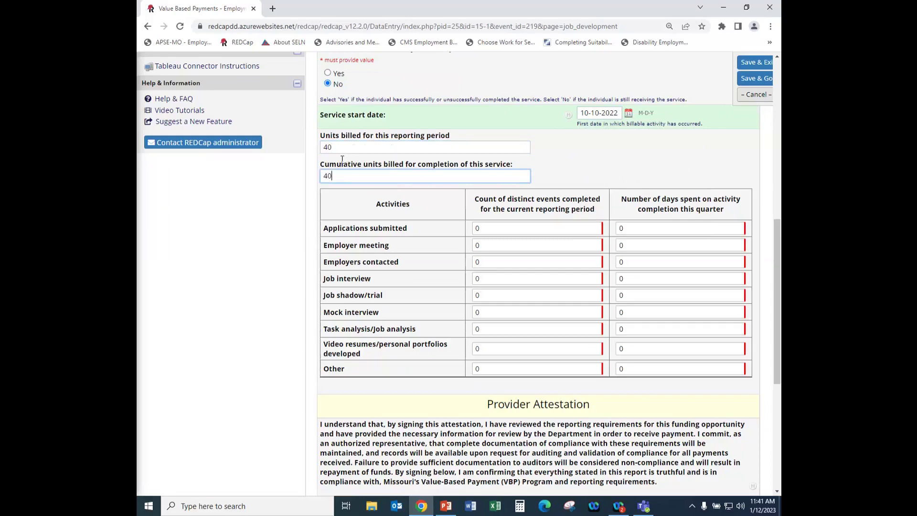
left_click(562, 168)
scroll(538, 191, "down", 2)
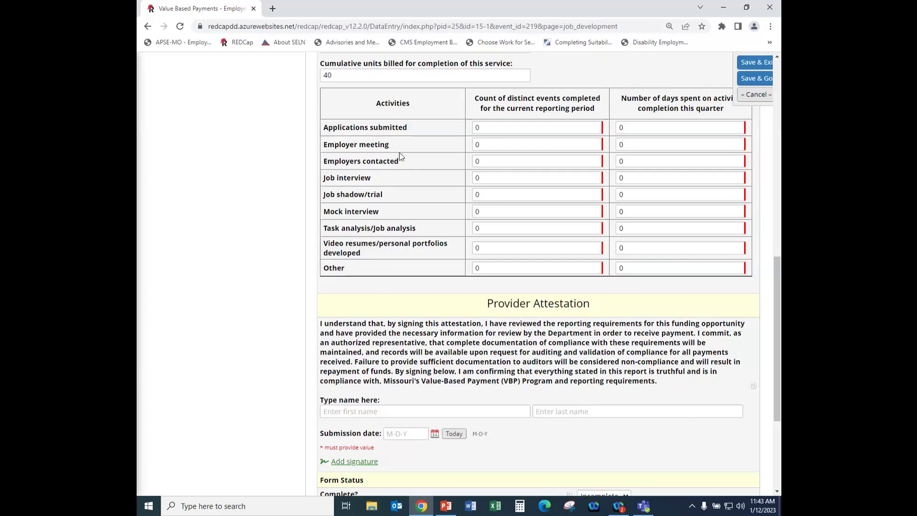
Set event counts: Employer meeting 4, Job interview 2, Mock interview 1.
left_click(478, 146)
key("BackSpace")
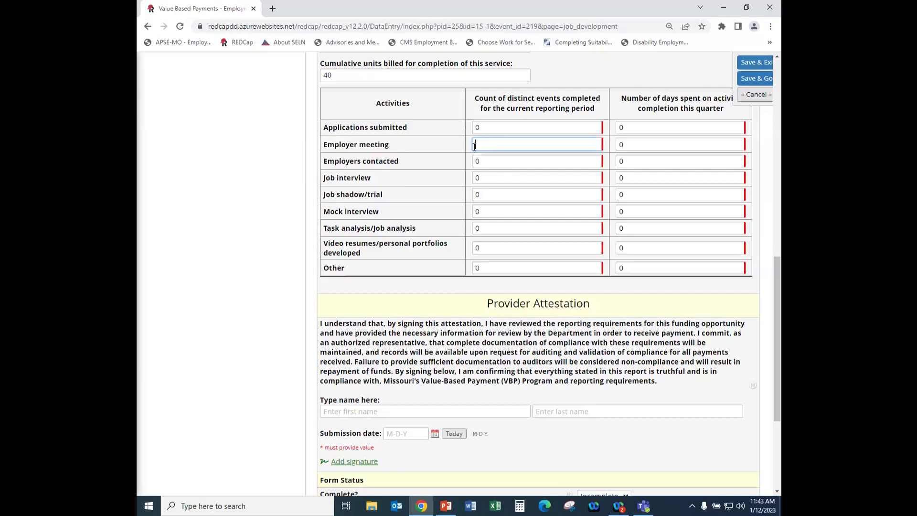
type("4")
left_click(487, 180)
key("BackSpace")
type("2")
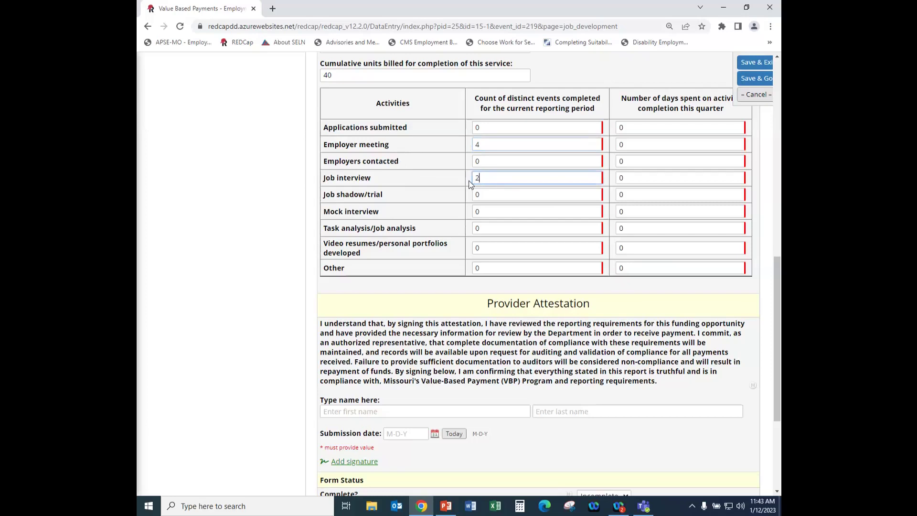
left_click_drag(483, 211, 469, 217)
type("1")
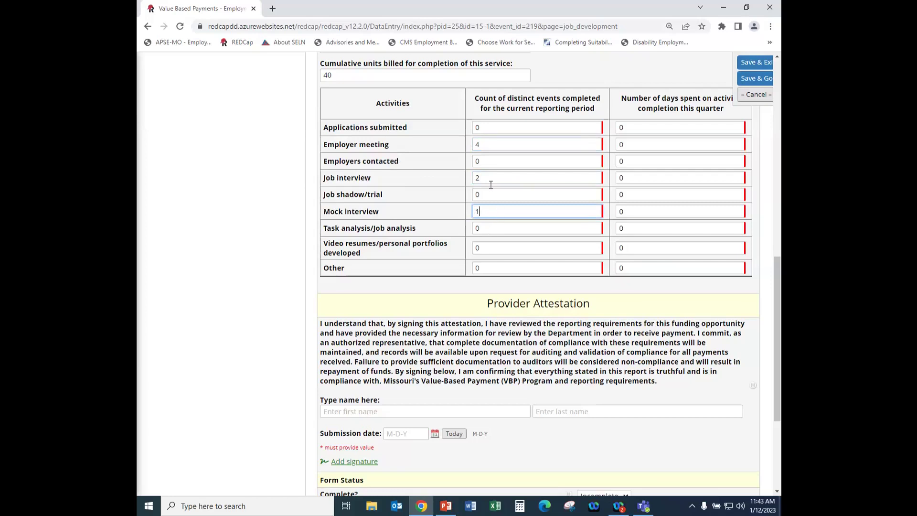
Set days spent: Employer meeting 6, Job interview 2, Mock interview 1.
double_click(625, 146)
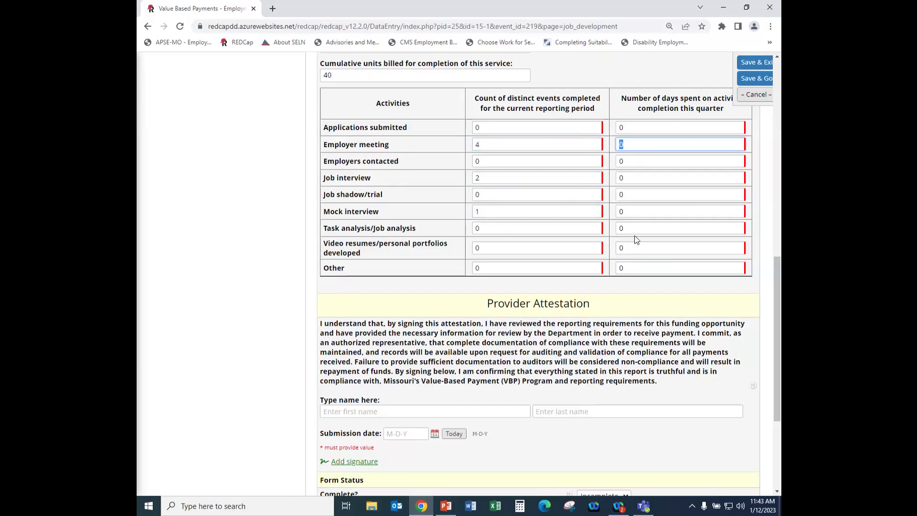
type("6")
left_click(620, 179)
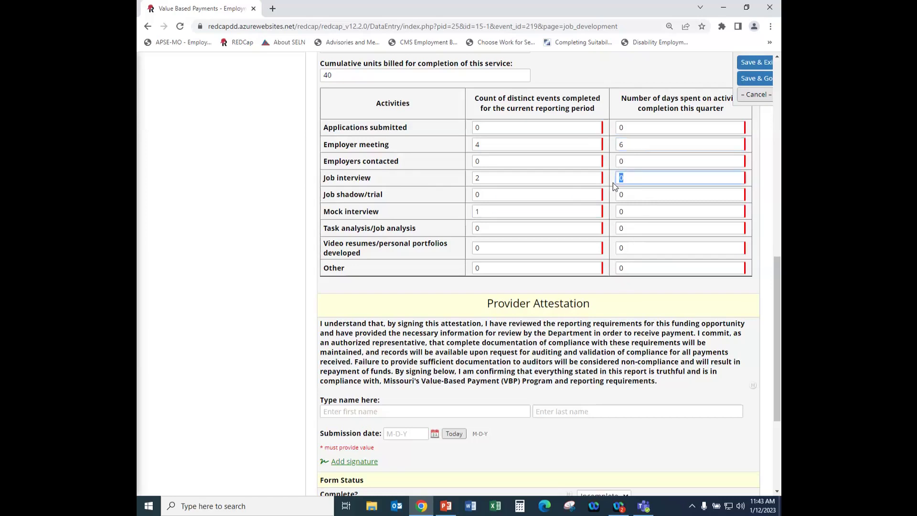
type("2")
left_click(616, 211)
double_click(617, 210)
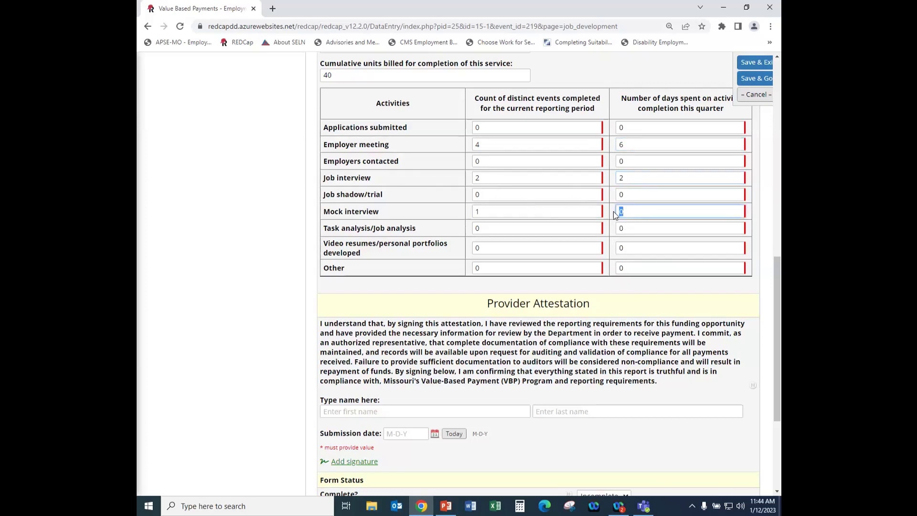
type("1")
left_click(603, 282)
Enter the provider's first and last name and set the submission date to today, 01-12-2023.
scroll(543, 217, "up", 4)
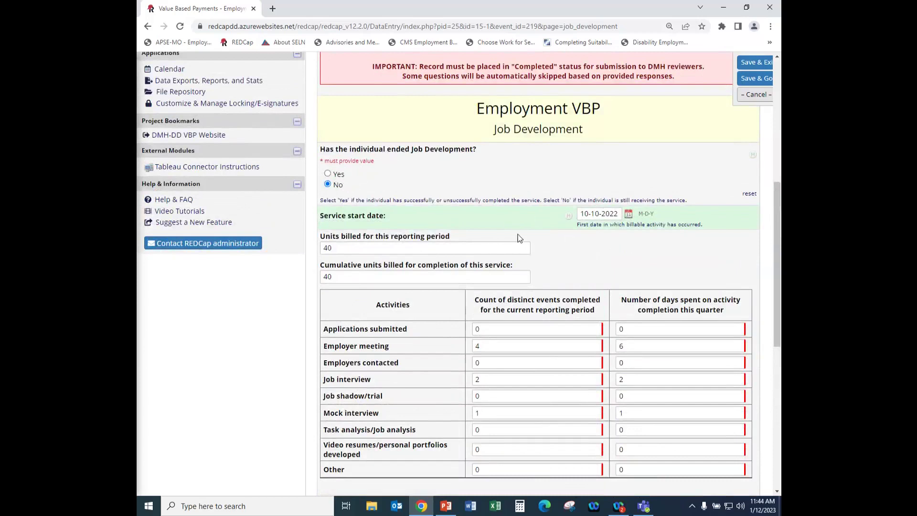
scroll(453, 232, "down", 2)
scroll(371, 174, "down", 1)
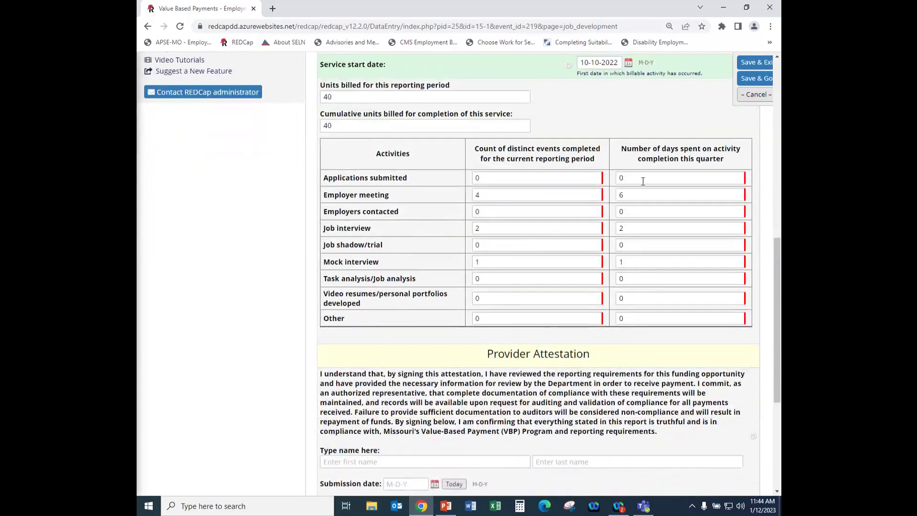
scroll(635, 258, "down", 3)
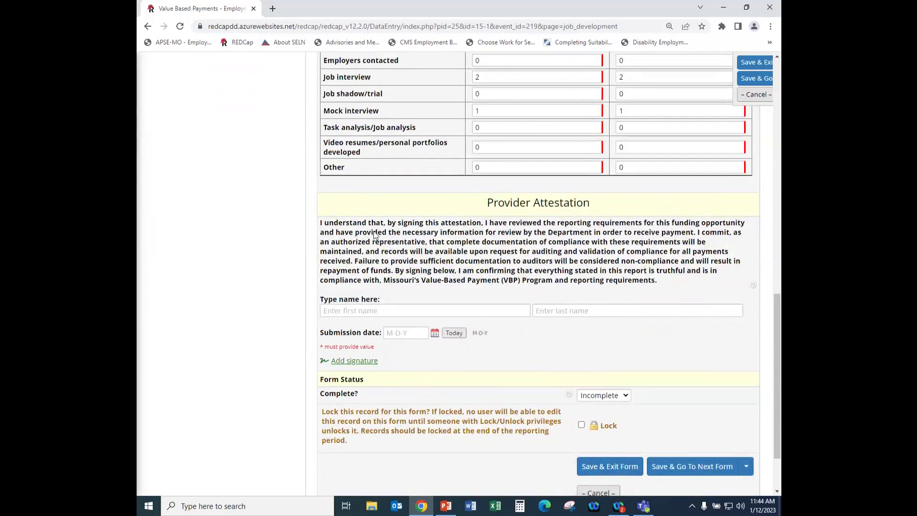
left_click(374, 316)
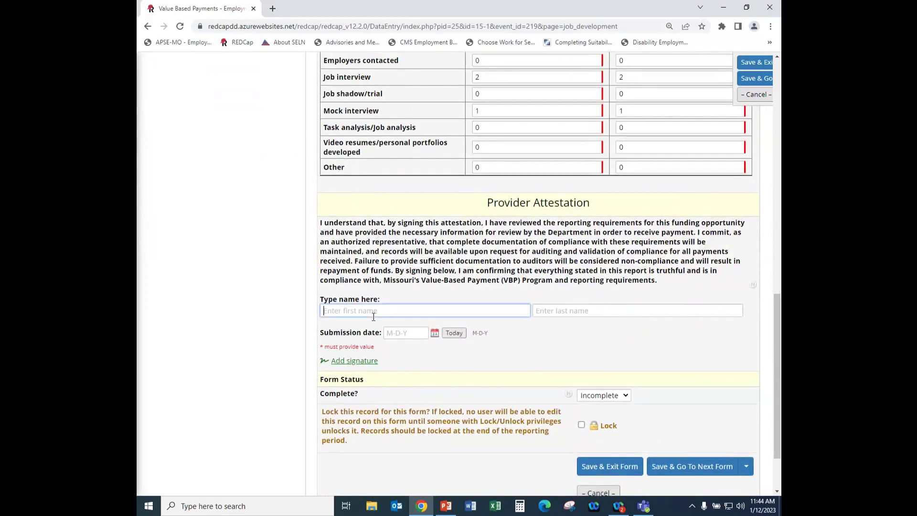
left_click(572, 315)
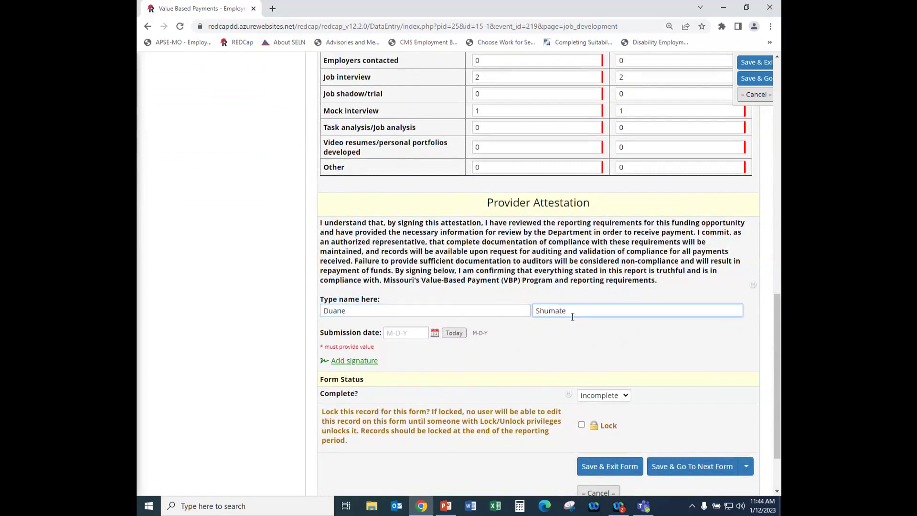
left_click(454, 335)
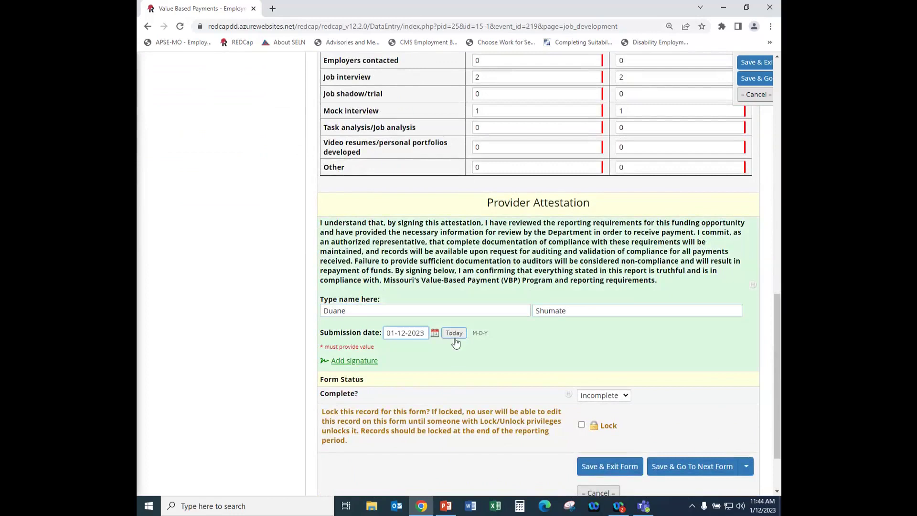
Mark the form Complete and save and exit.
left_click(360, 366)
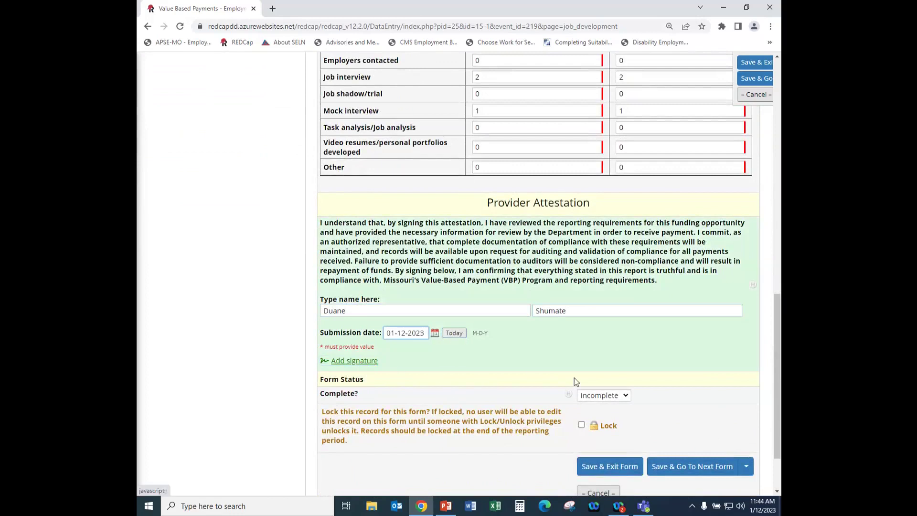
left_click(603, 395)
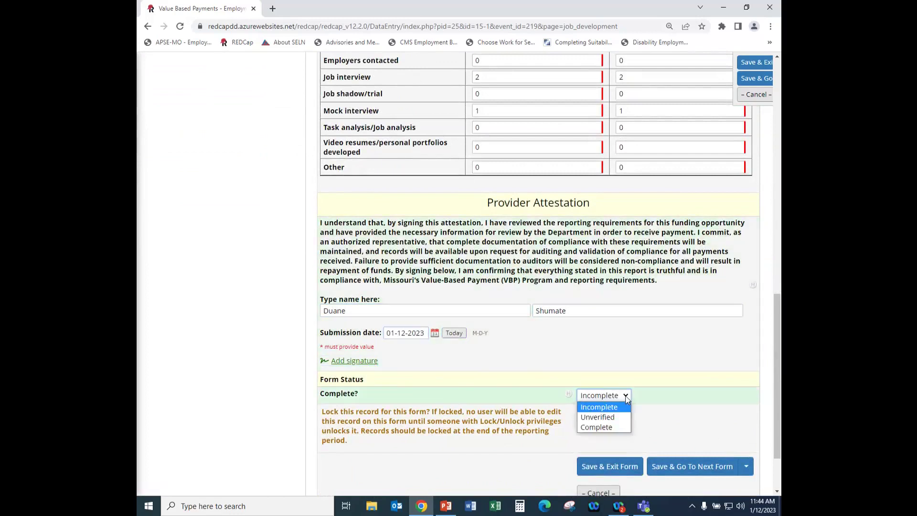
left_click(603, 427)
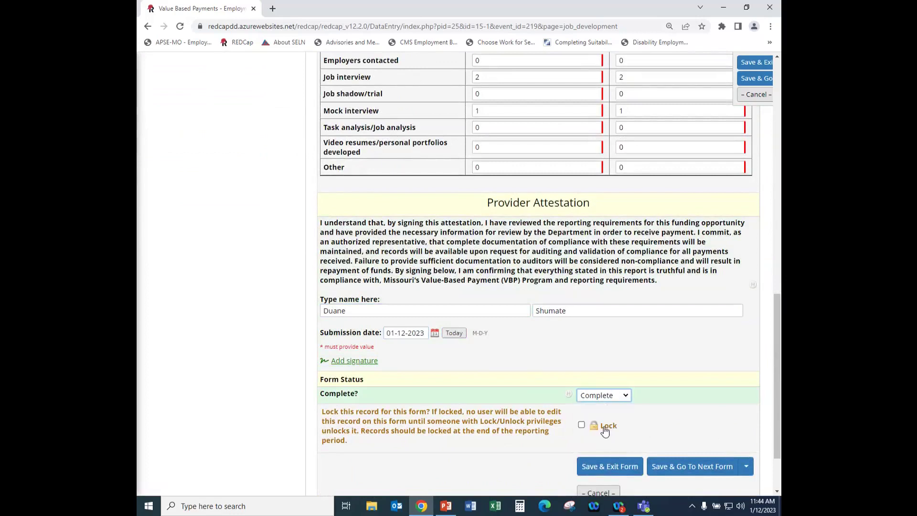
left_click(603, 467)
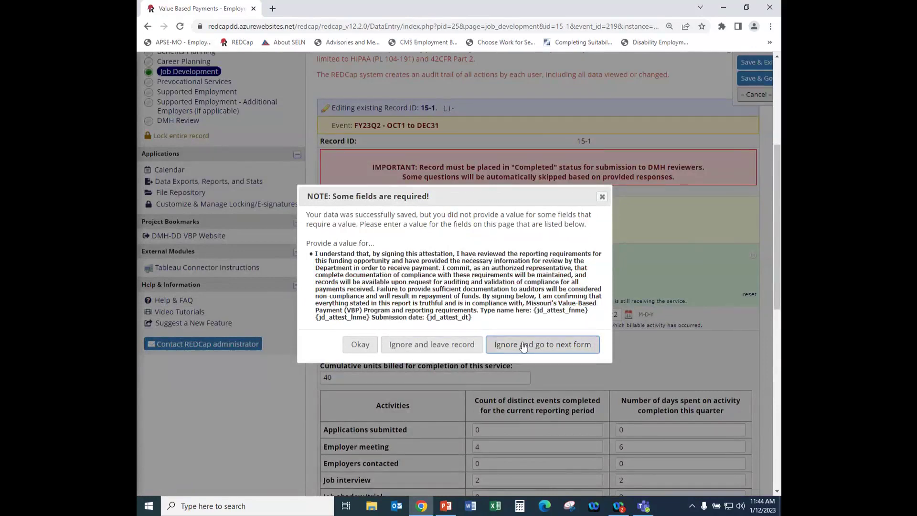
Dismiss the required-fields notice, then draw and save a signature on the Provider Attestation.
left_click(360, 344)
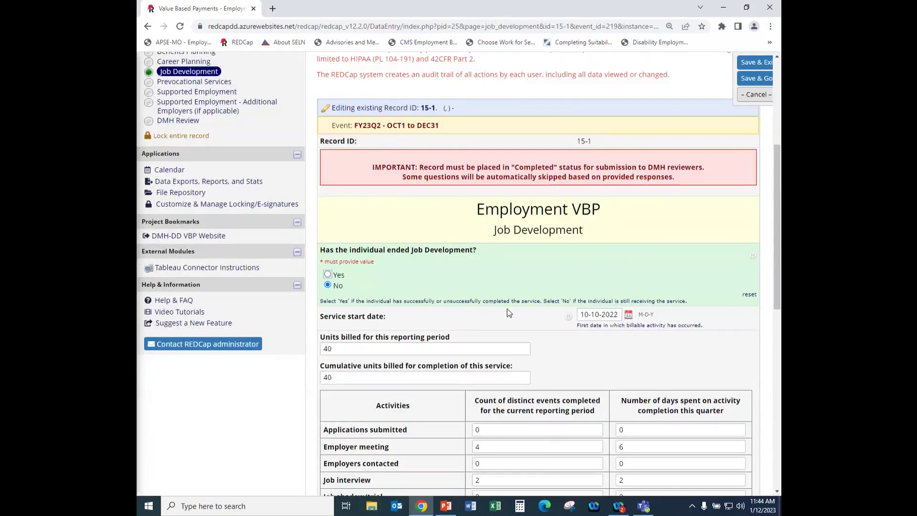
scroll(428, 321, "down", 6)
scroll(413, 323, "down", 4)
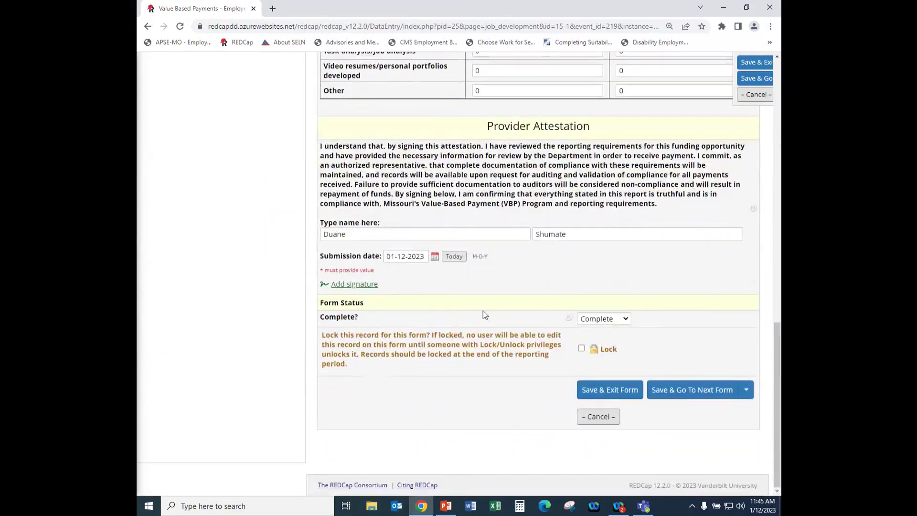
left_click(361, 285)
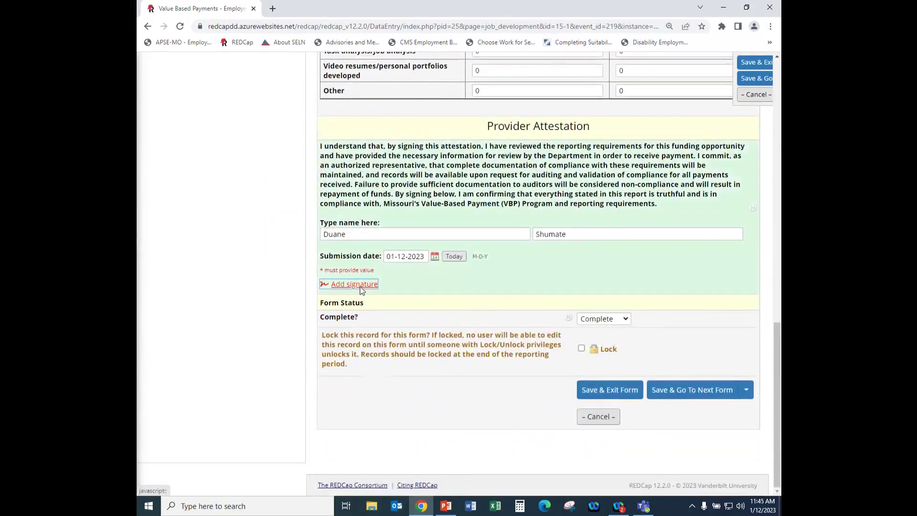
mouse_move(386, 333)
left_mouse_down()
mouse_move(368, 317)
mouse_move(437, 336)
mouse_move(500, 333)
left_mouse_up()
left_click(372, 399)
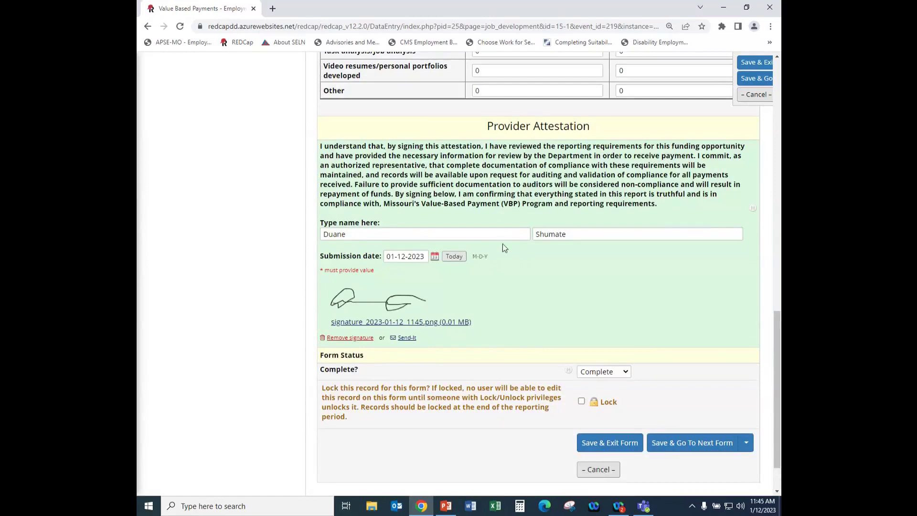
scroll(483, 253, "up", 2)
scroll(477, 256, "down", 3)
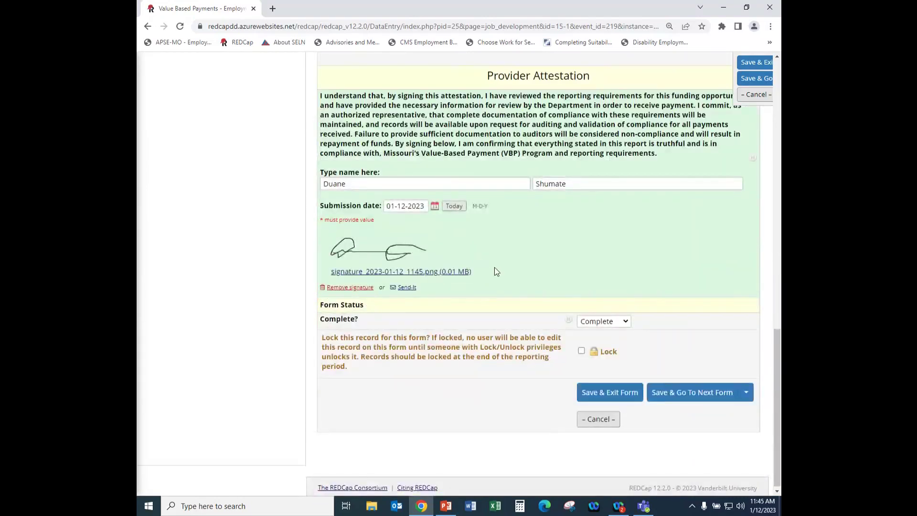
Set the status to Unverified and save with the change reason 'Added signature'.
left_click(625, 322)
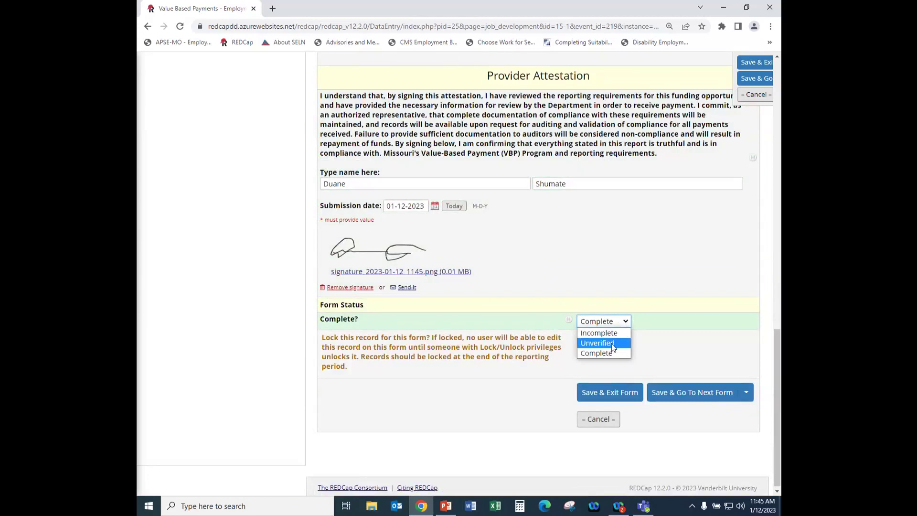
left_click(612, 344)
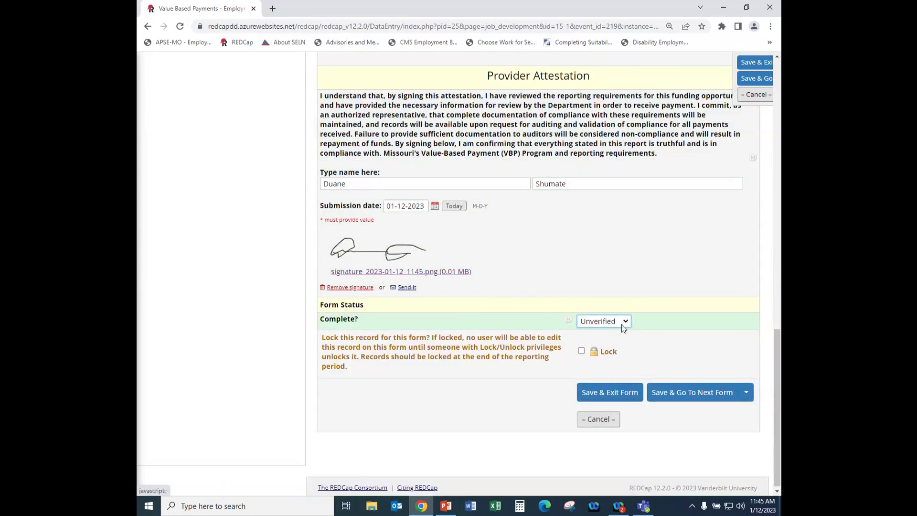
left_click(599, 386)
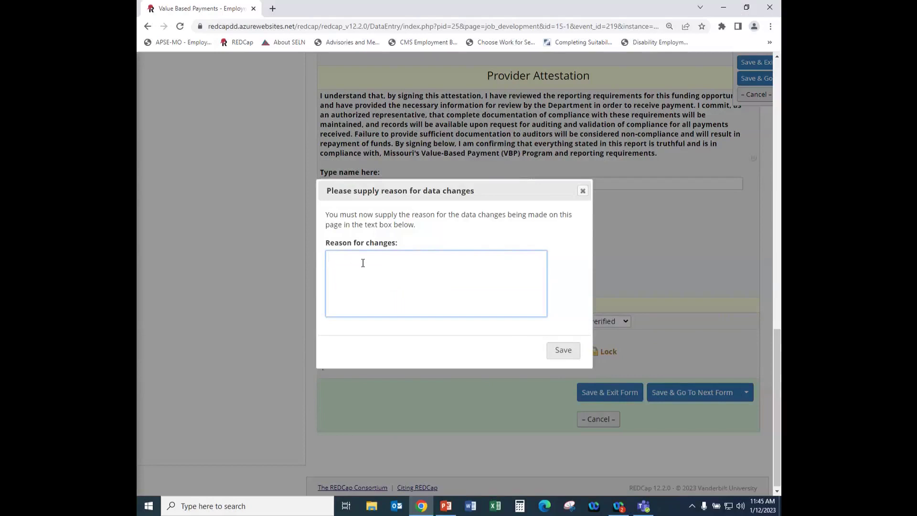
type("Added signature")
left_click(563, 350)
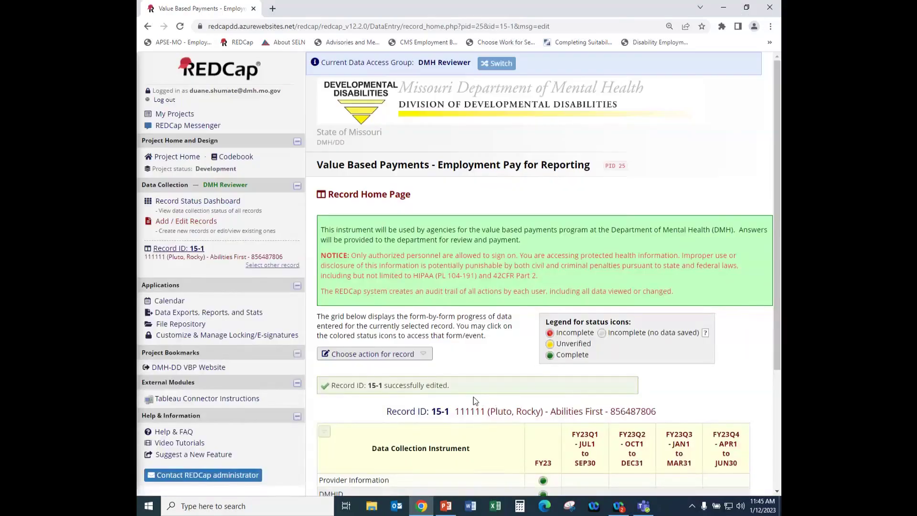
Click the yellow FY23Q2 Job Development icon on the Record Home Page to reopen the form.
scroll(474, 397, "down", 4)
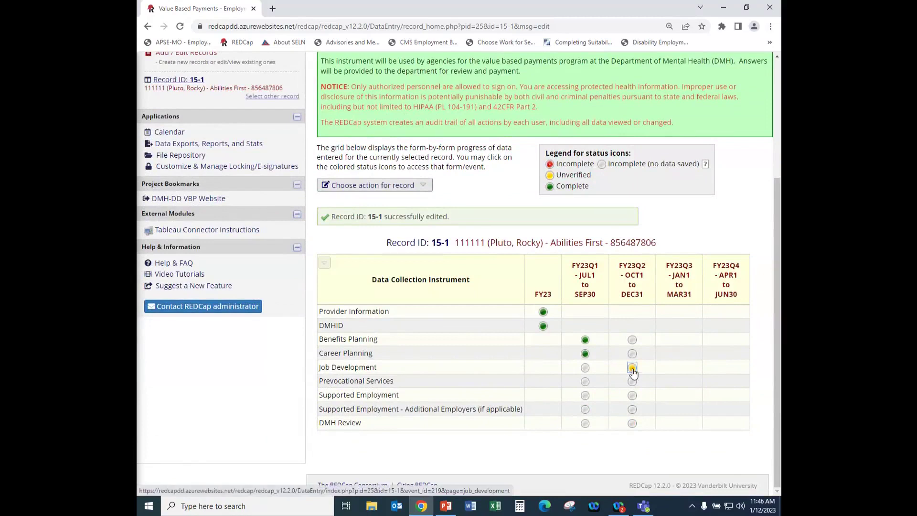
left_click(633, 368)
Answer Yes to both 'ended Job Development' and 'successfully finished the service'.
scroll(482, 360, "down", 5)
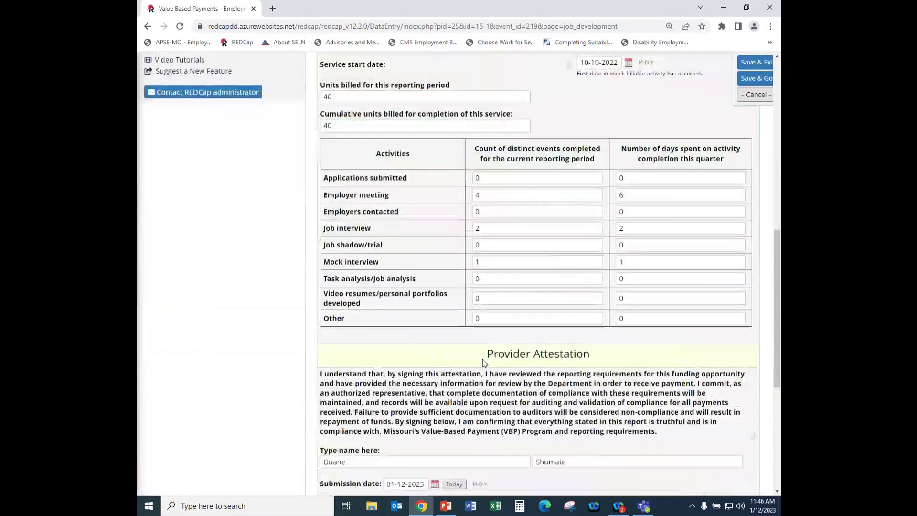
scroll(482, 361, "up", 5)
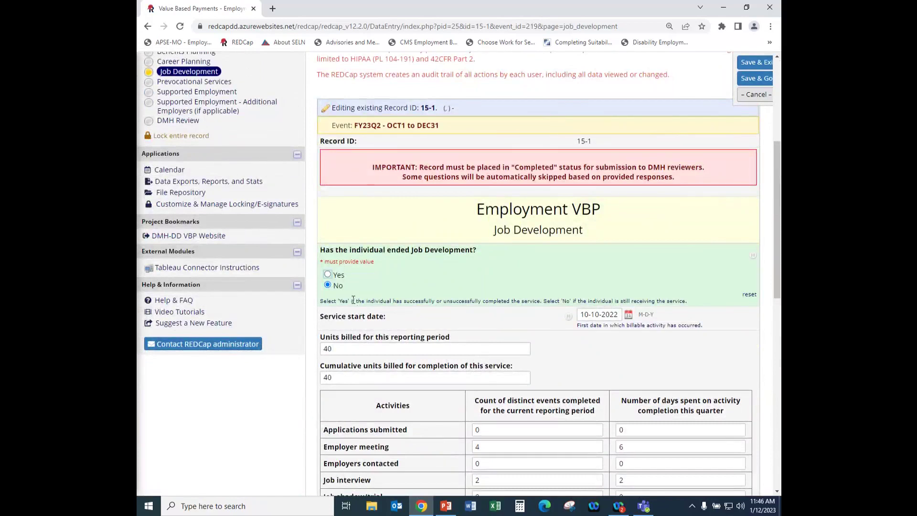
left_click(327, 274)
scroll(359, 242, "down", 1)
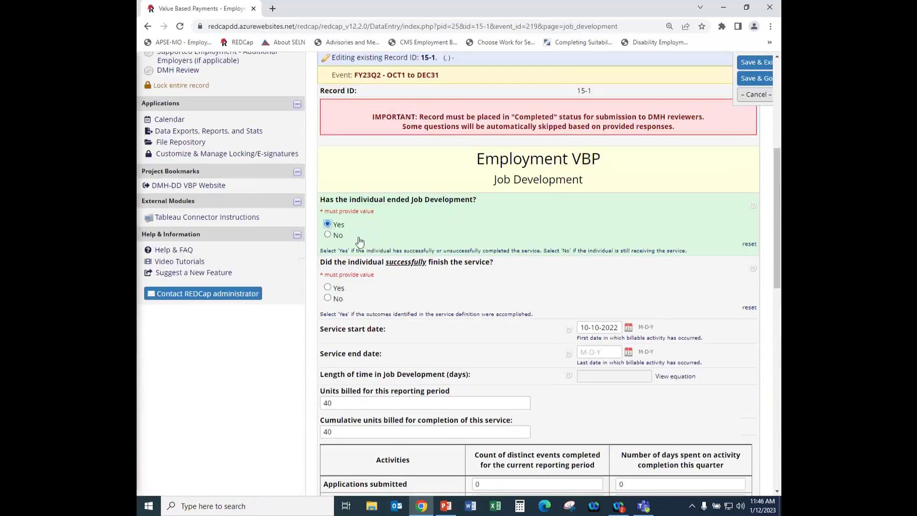
scroll(372, 245, "down", 1)
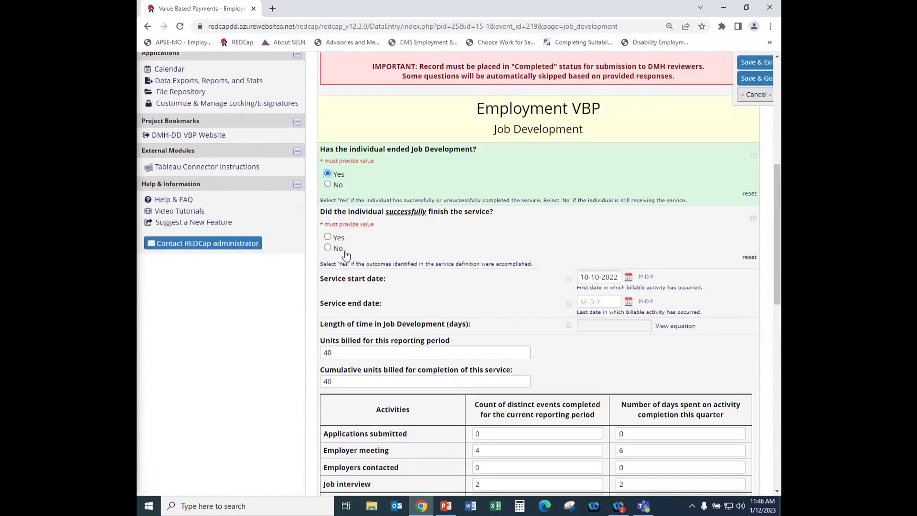
left_click(328, 236)
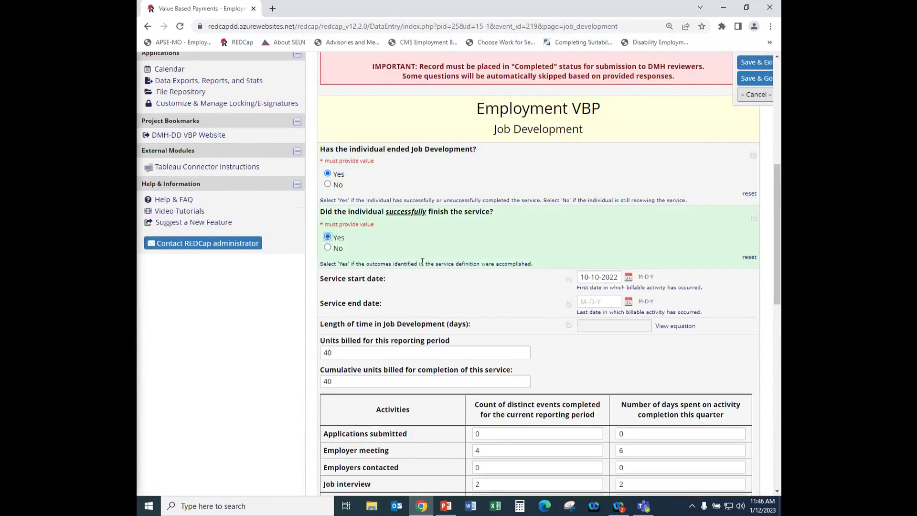
scroll(438, 250, "down", 1)
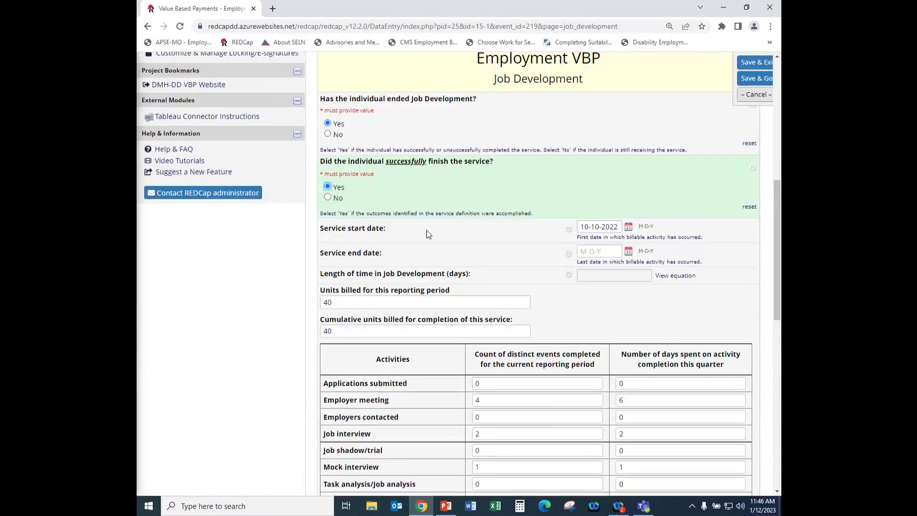
scroll(415, 226, "down", 1)
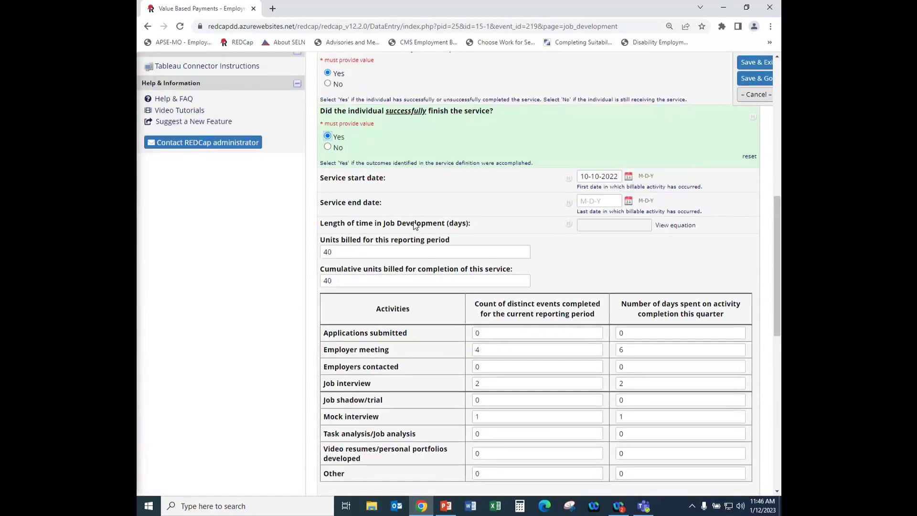
scroll(415, 226, "down", 5)
scroll(408, 215, "up", 6)
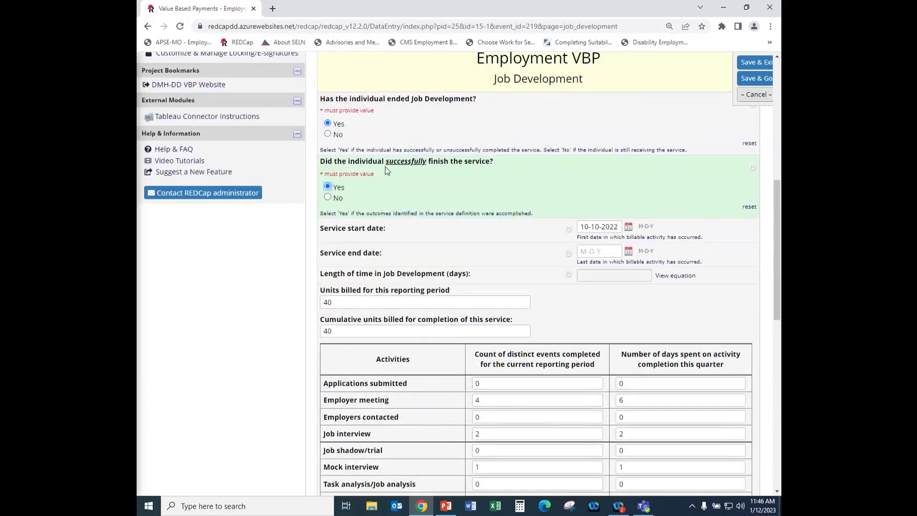
scroll(410, 190, "down", 6)
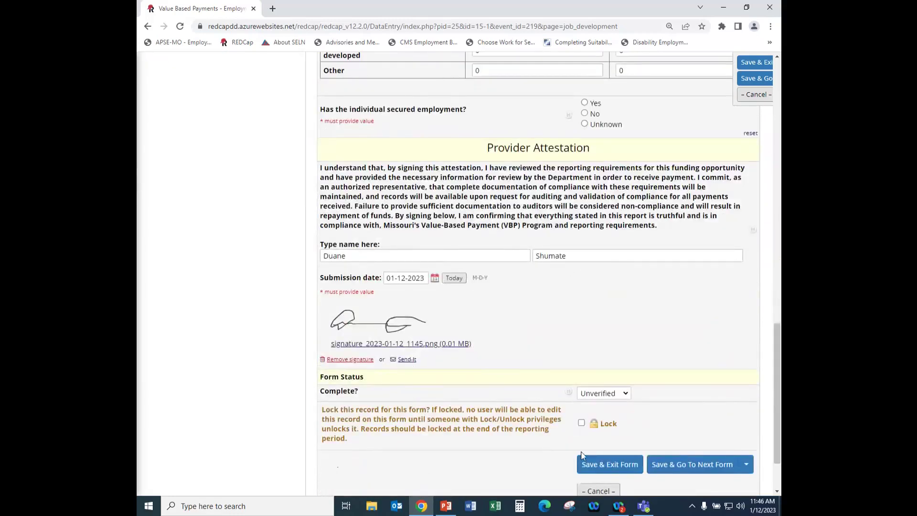
Save with the change reason 'Updated information' and dismiss the secured-employment required notice.
left_click(619, 473)
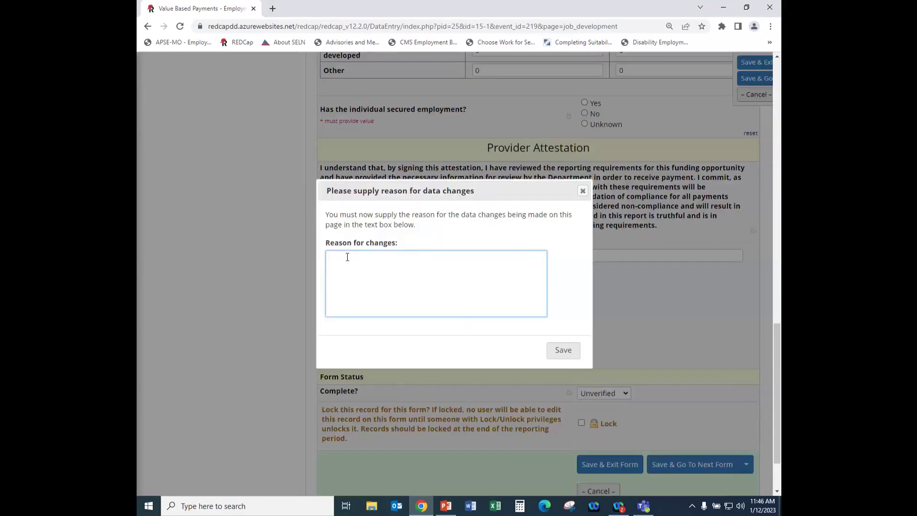
type("Updated information")
left_click(560, 355)
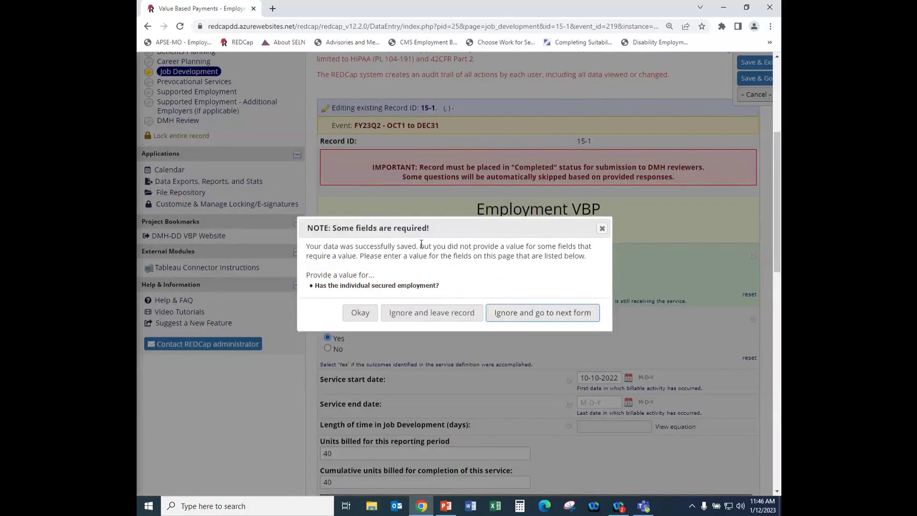
left_click(360, 312)
Pick October 24, 2022 as the Service end date so Job Development length reads 14 days.
scroll(452, 317, "down", 3)
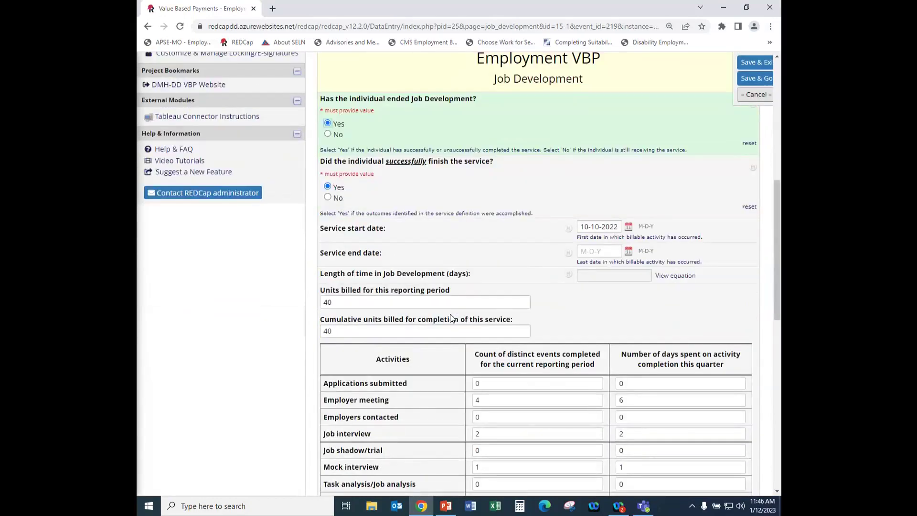
scroll(443, 318, "down", 3)
scroll(434, 320, "up", 3)
scroll(431, 248, "down", 1)
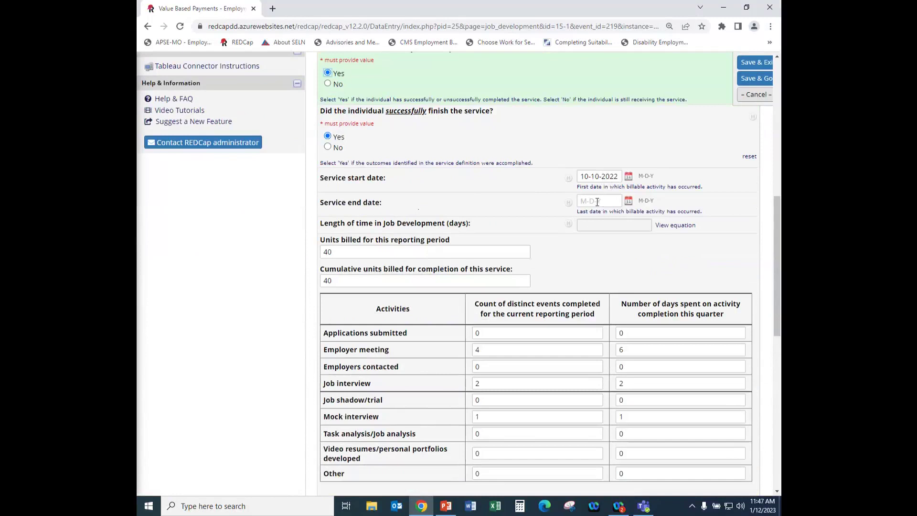
left_click(628, 201)
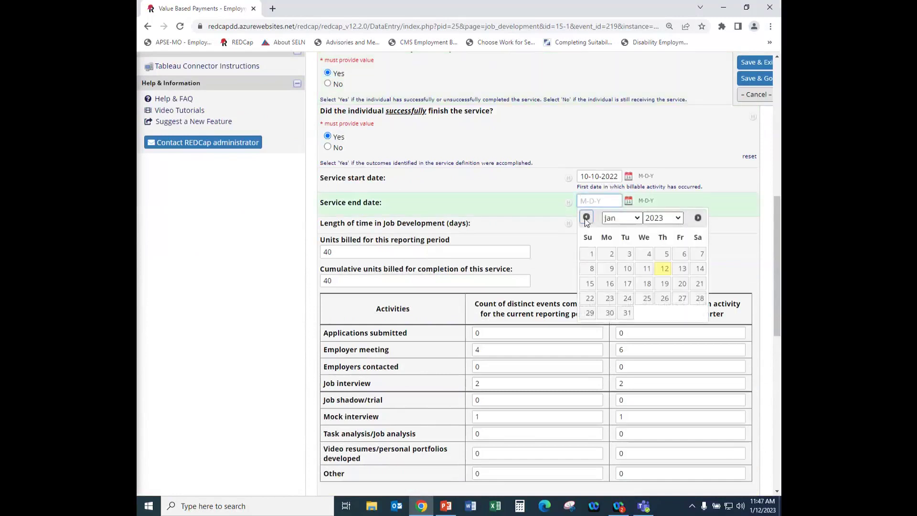
left_click(587, 218)
left_click(587, 218)
left_click(586, 219)
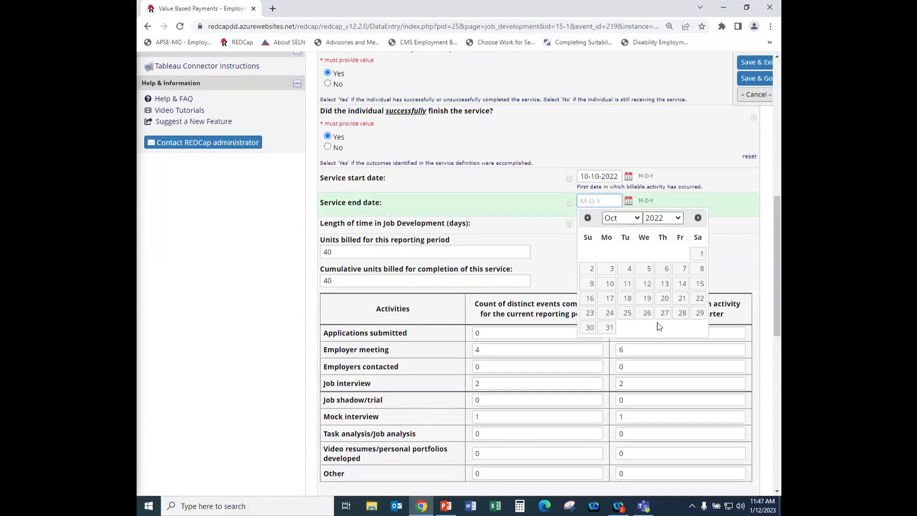
left_click(609, 312)
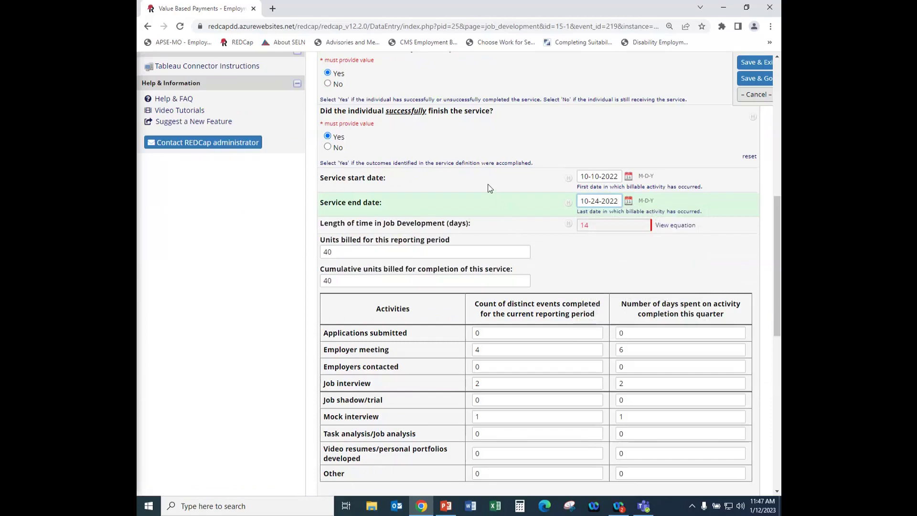
scroll(430, 215, "down", 2)
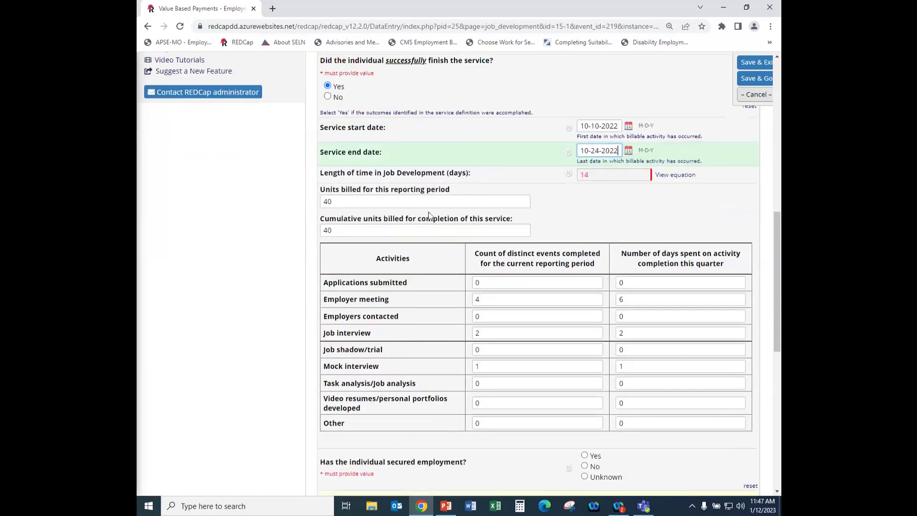
scroll(416, 220, "down", 4)
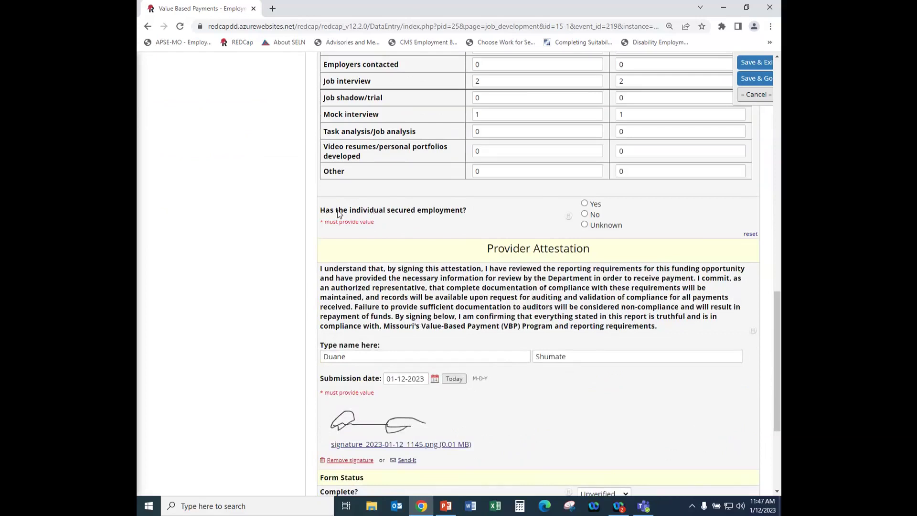
Answer Yes to secured employment, pick Food service, enter 12 weekly hours and 12.00 hourly wage.
left_click(584, 203)
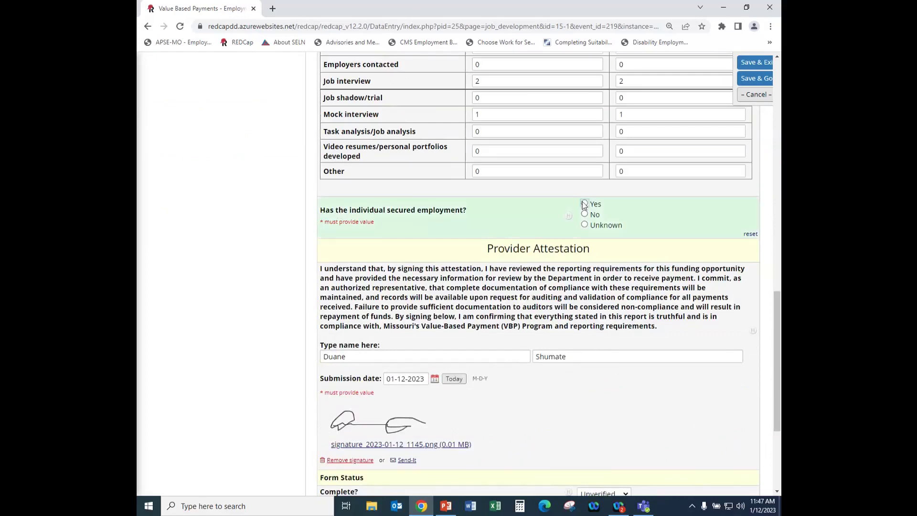
scroll(392, 245, "down", 2)
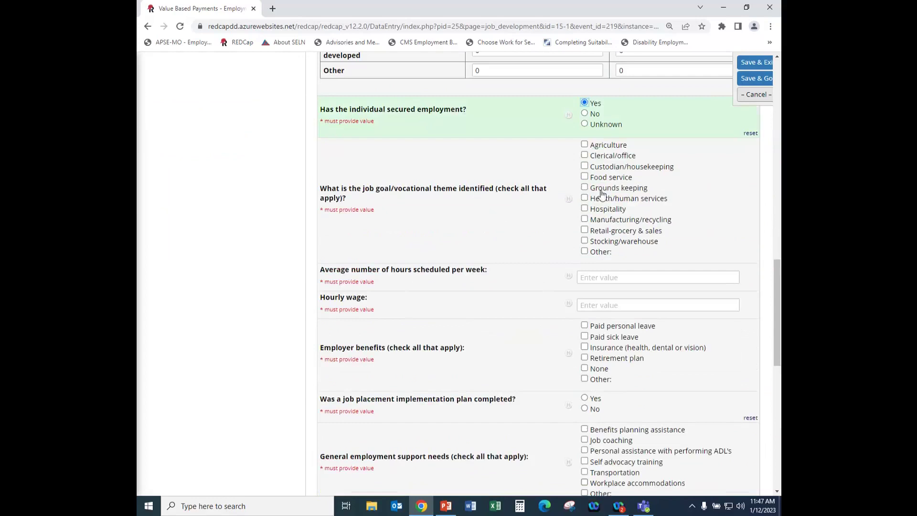
left_click(584, 177)
scroll(453, 247, "down", 1)
left_click(605, 225)
type("12")
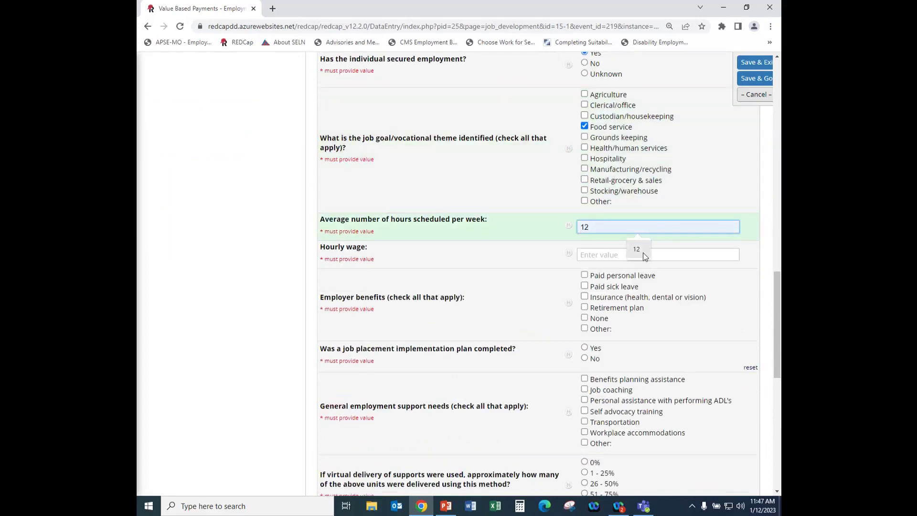
left_click(609, 254)
type("12.00")
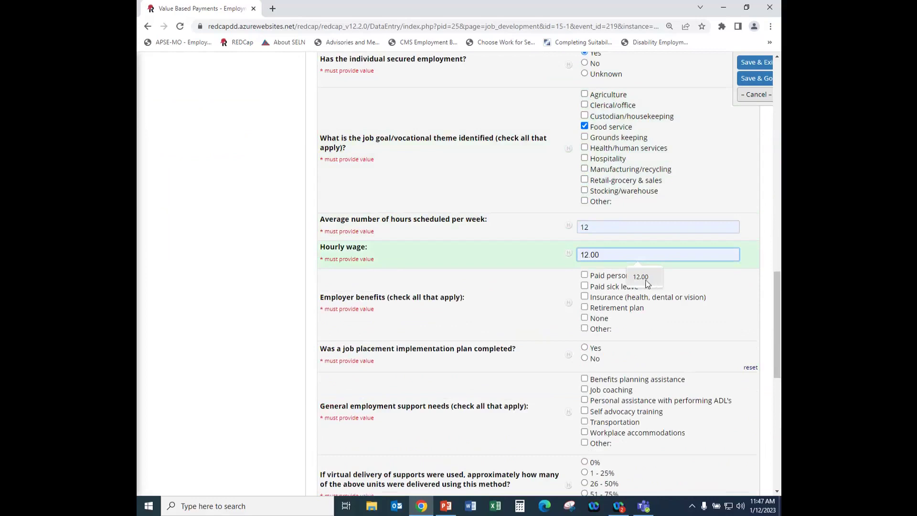
scroll(500, 279, "down", 2)
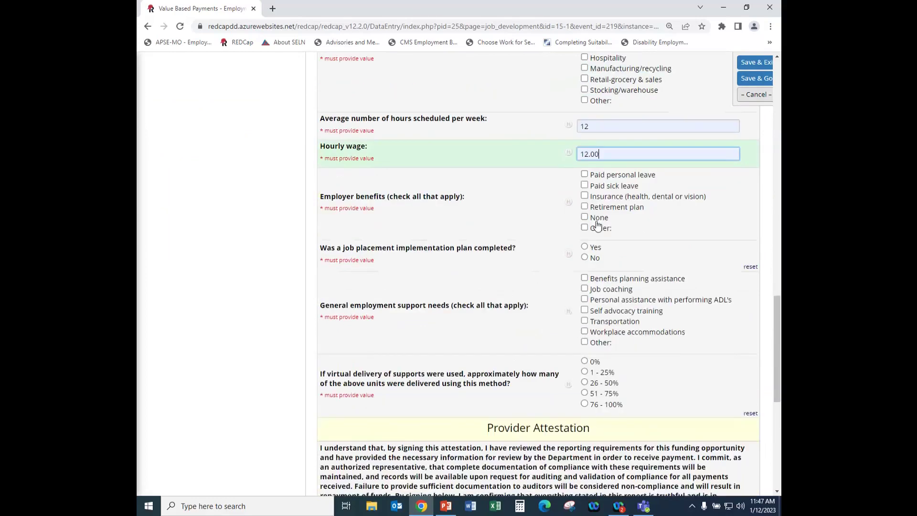
left_click(584, 219)
Mark no employer benefits, placement plan Yes, job coaching support, and 0% virtual delivery.
left_click(585, 218)
scroll(461, 246, "down", 1)
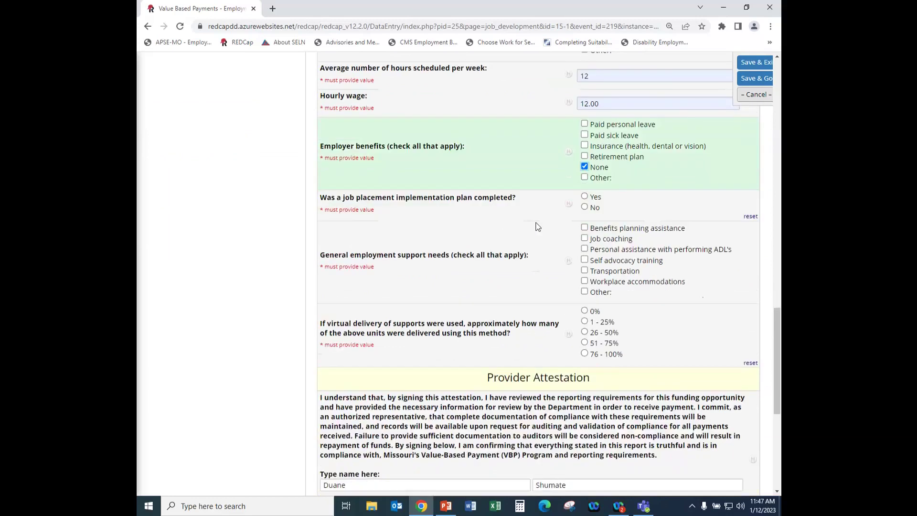
left_click(585, 197)
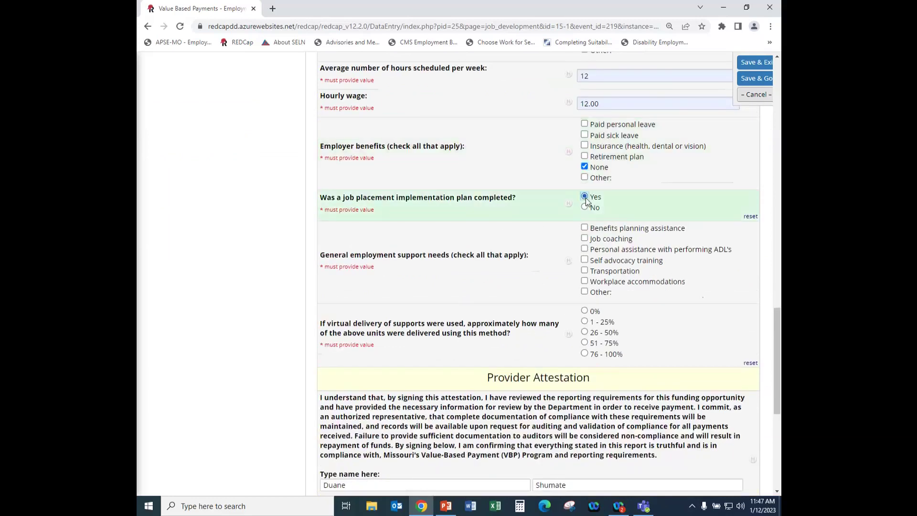
left_click(585, 239)
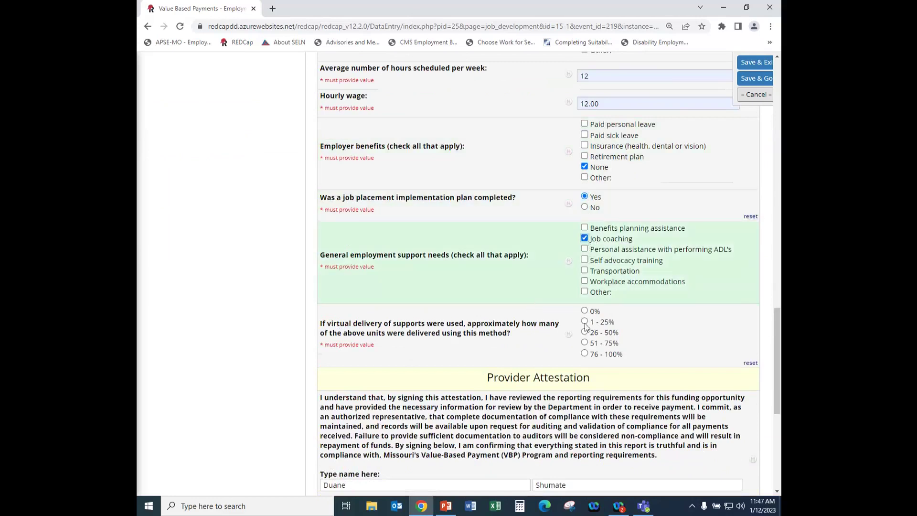
left_click(584, 310)
scroll(508, 303, "up", 20)
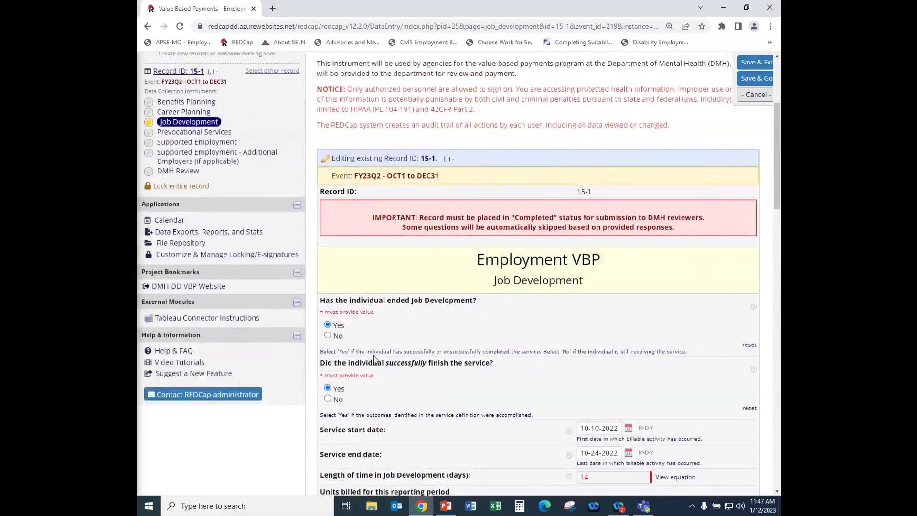
scroll(485, 336, "down", 10)
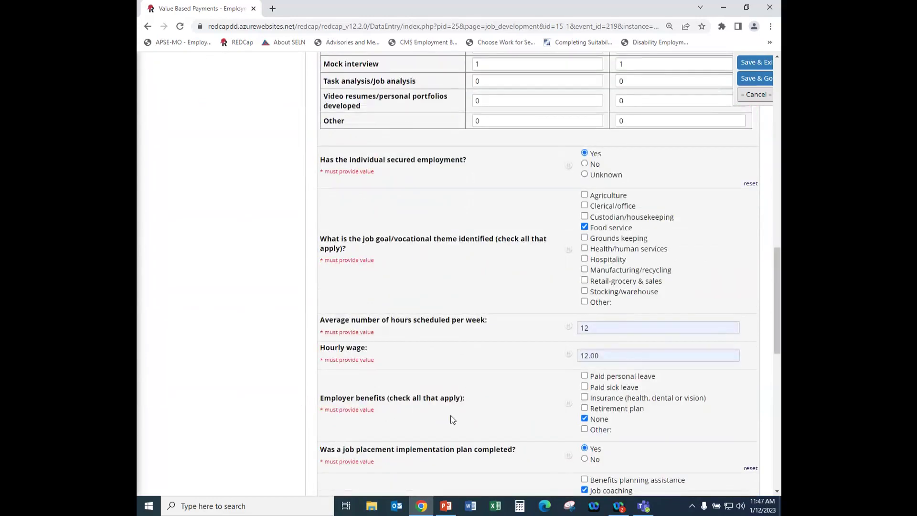
scroll(509, 297, "up", 10)
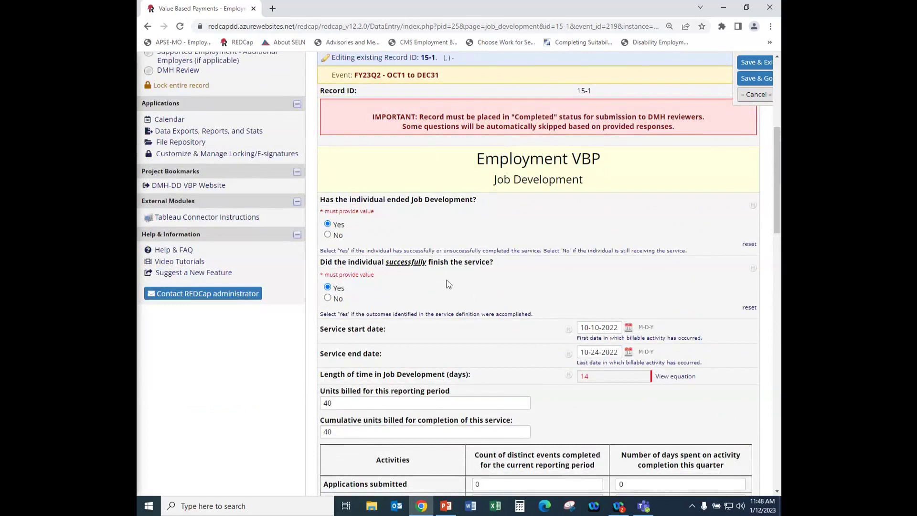
scroll(441, 281, "down", 3)
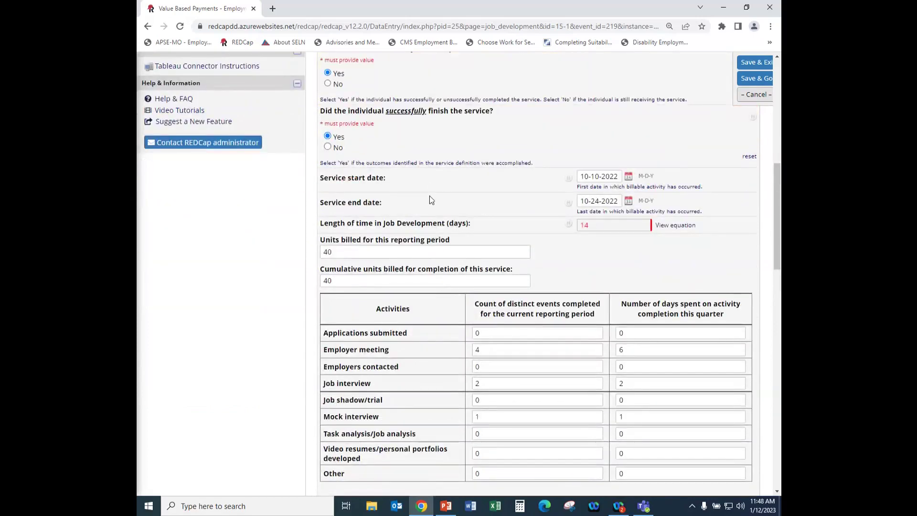
scroll(431, 199, "down", 5)
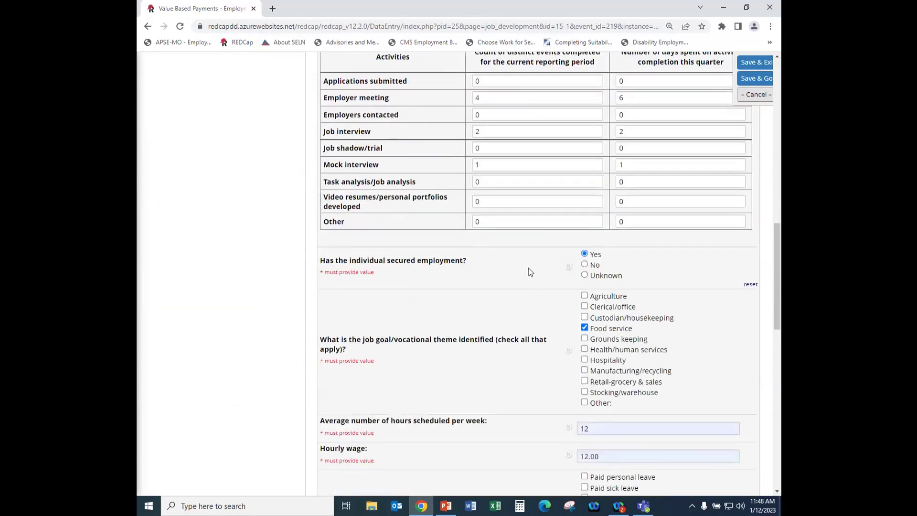
scroll(528, 268, "down", 3)
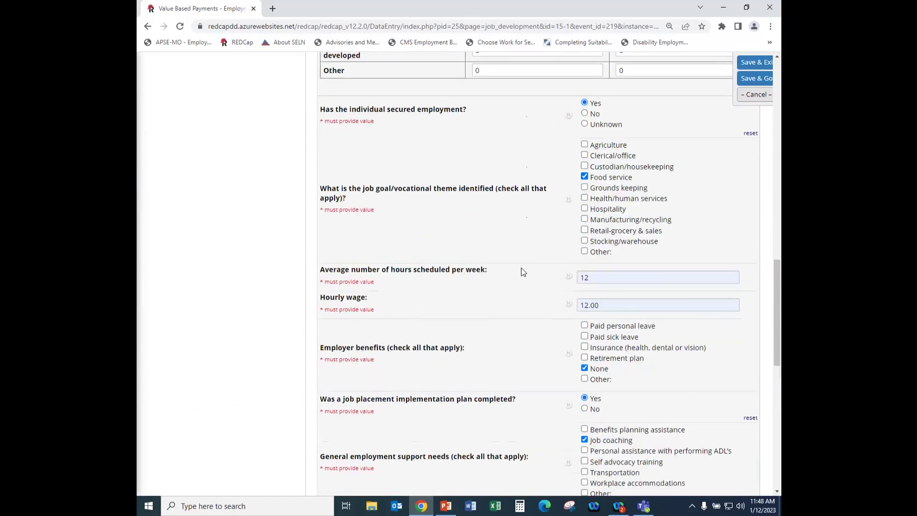
scroll(522, 271, "down", 5)
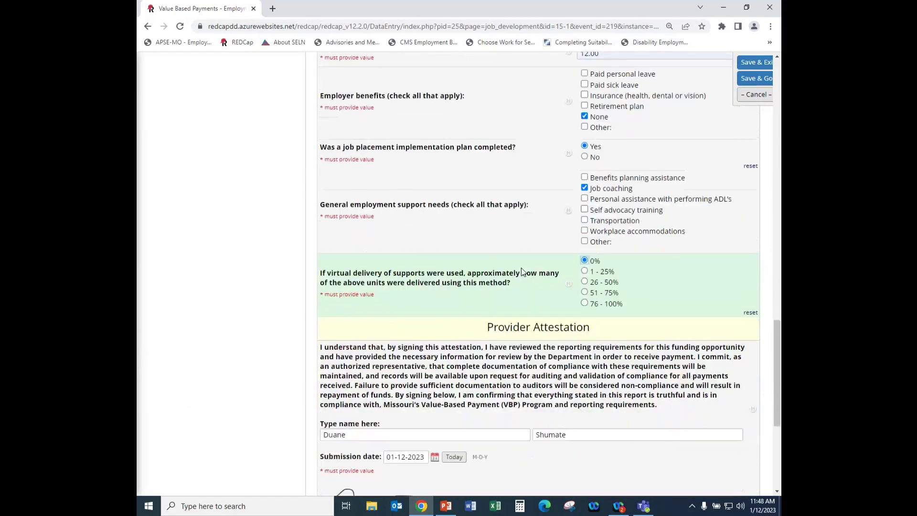
scroll(521, 267, "down", 1)
scroll(568, 363, "down", 4)
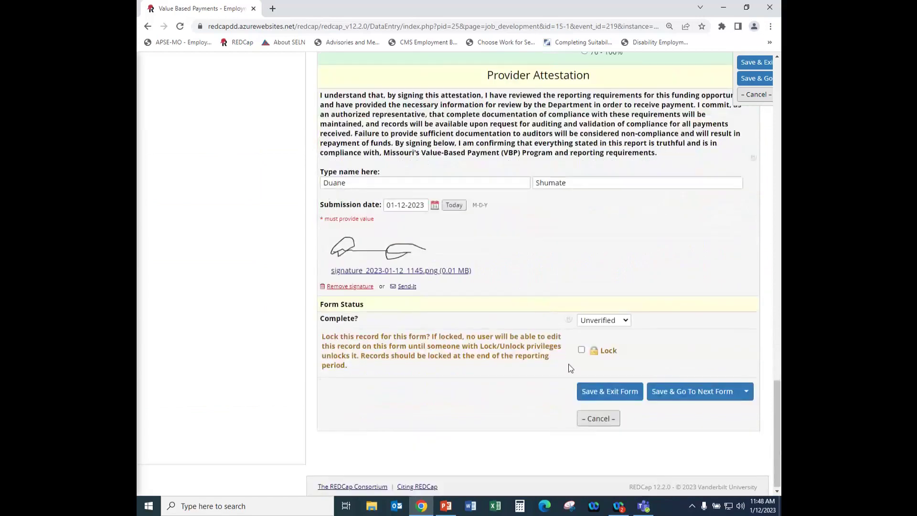
Save and exit Job Development, giving 'Verified data' as the reason for changes.
left_click(608, 393)
left_click(378, 287)
type("Verified e")
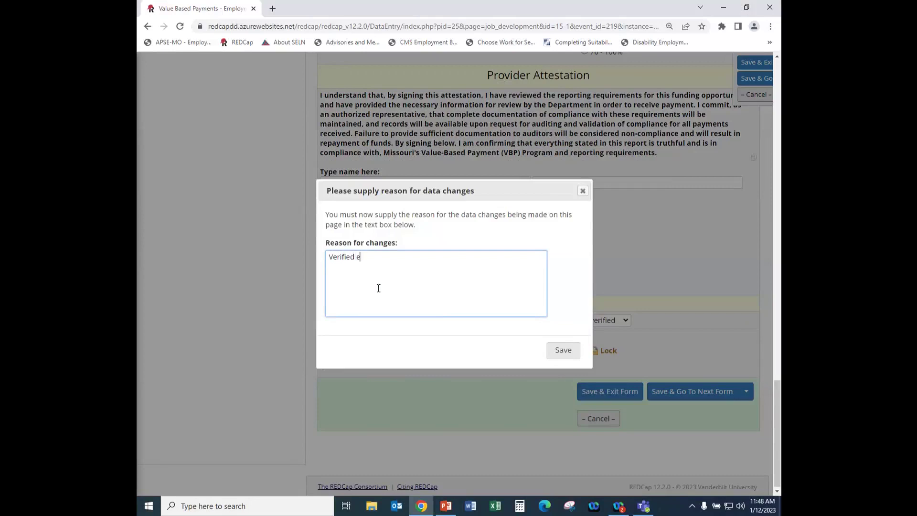
key("BackSpace")
type("date")
key("BackSpace")
type("a")
left_click(562, 351)
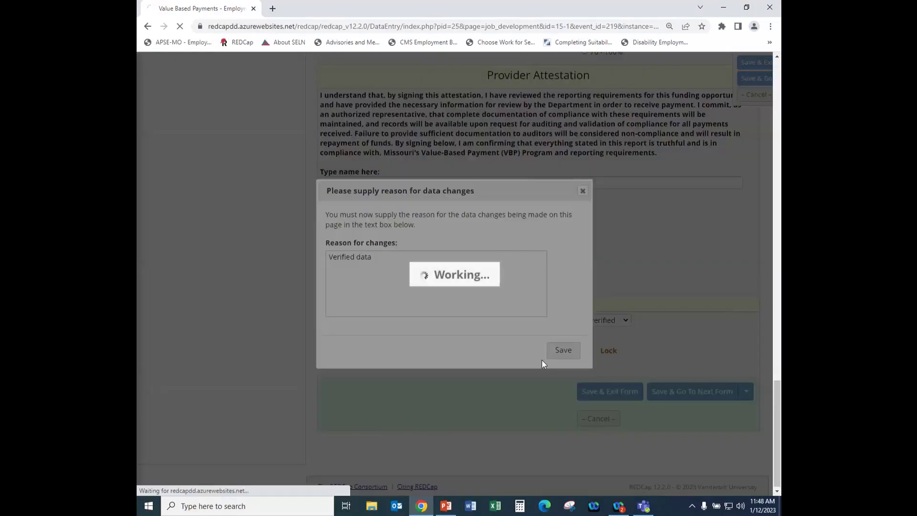
scroll(485, 319, "down", 3)
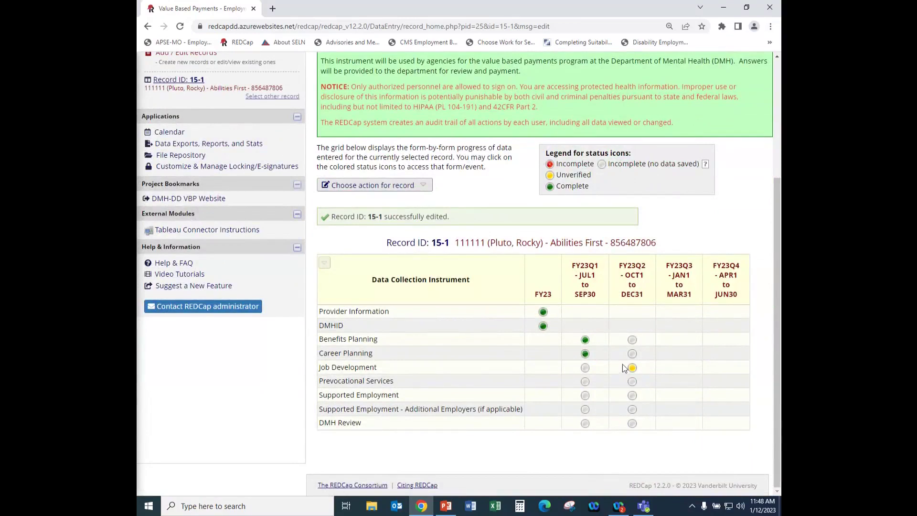
Reopen the FY23Q2 Job Development form and set its Complete? status to Complete.
left_click(632, 368)
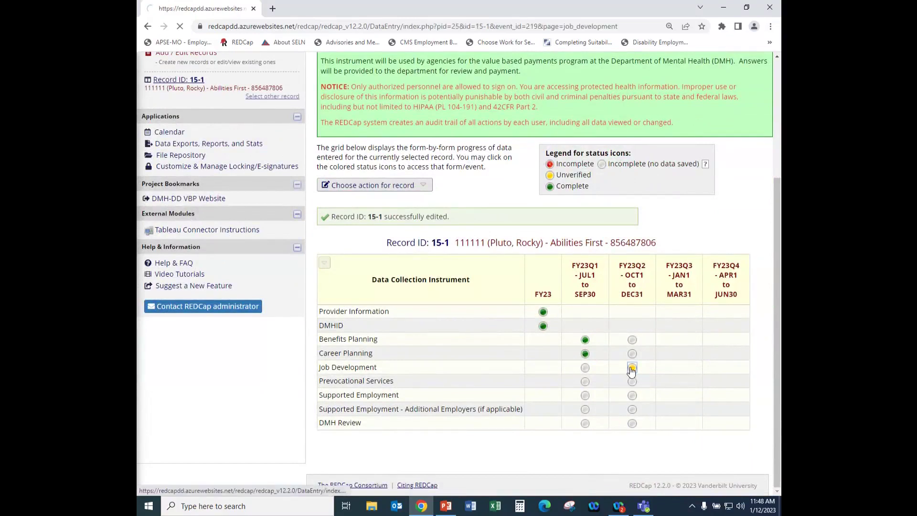
scroll(453, 268, "down", 2)
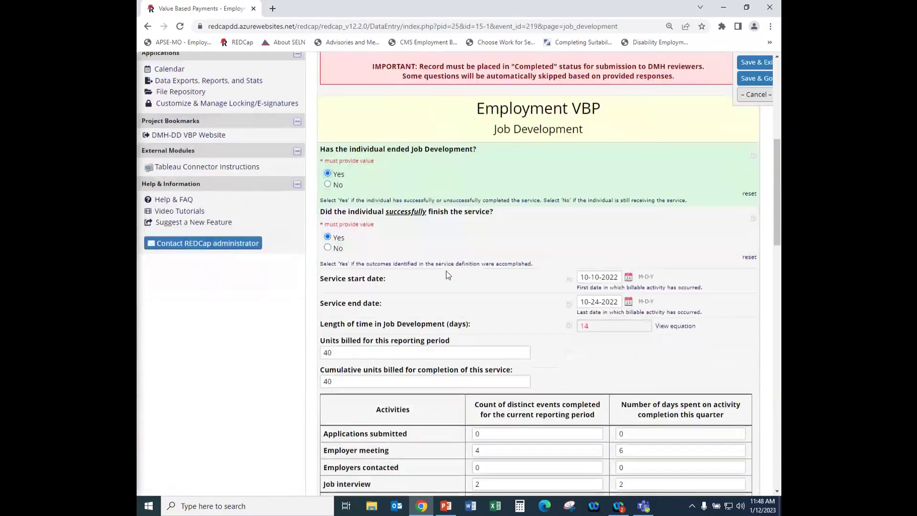
scroll(407, 251, "down", 1)
scroll(424, 238, "down", 3)
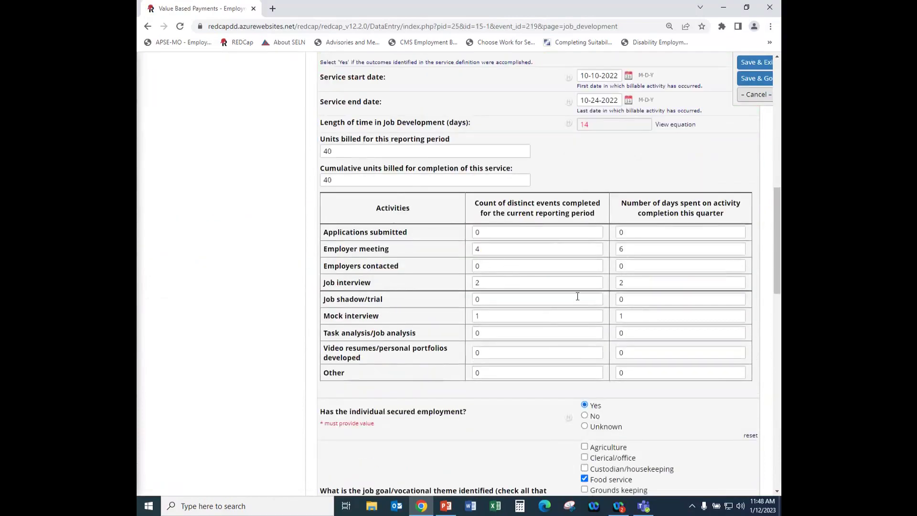
scroll(549, 317, "down", 3)
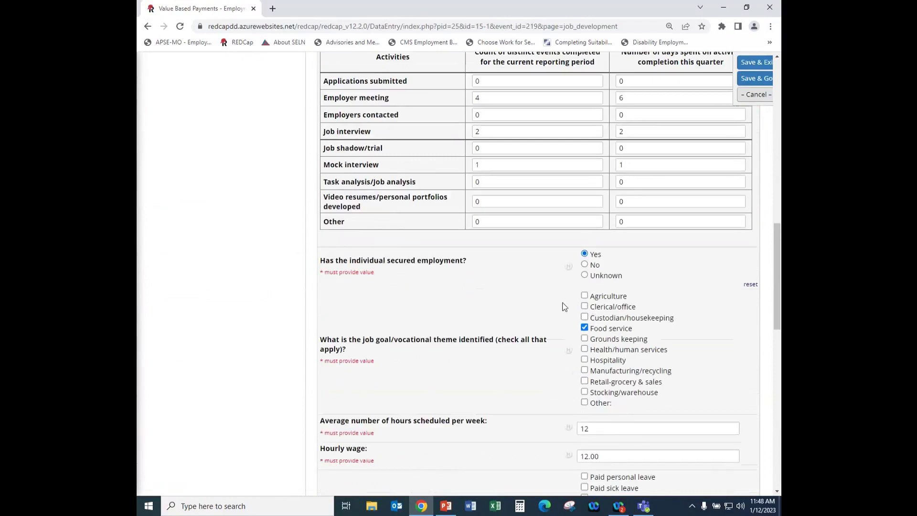
scroll(564, 307, "down", 2)
scroll(563, 306, "down", 2)
scroll(563, 306, "down", 1)
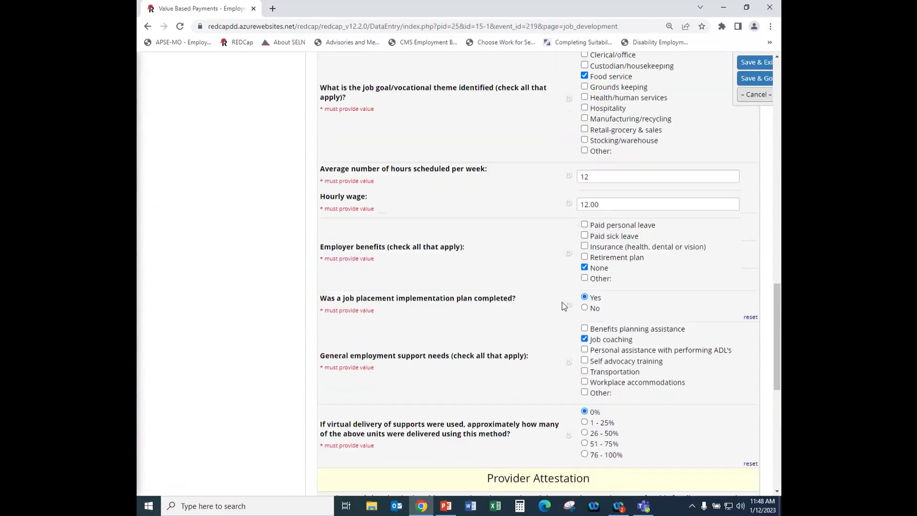
scroll(563, 307, "down", 6)
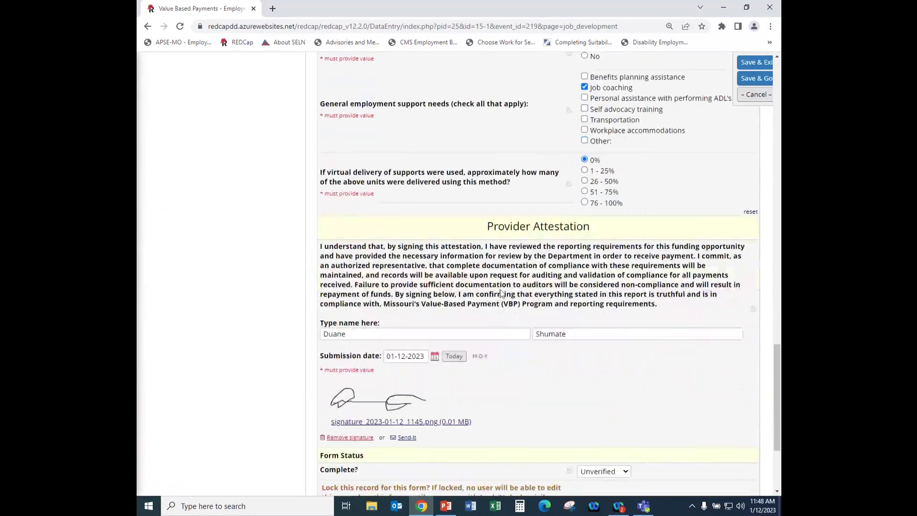
scroll(493, 291, "down", 2)
left_click(628, 320)
left_click(603, 352)
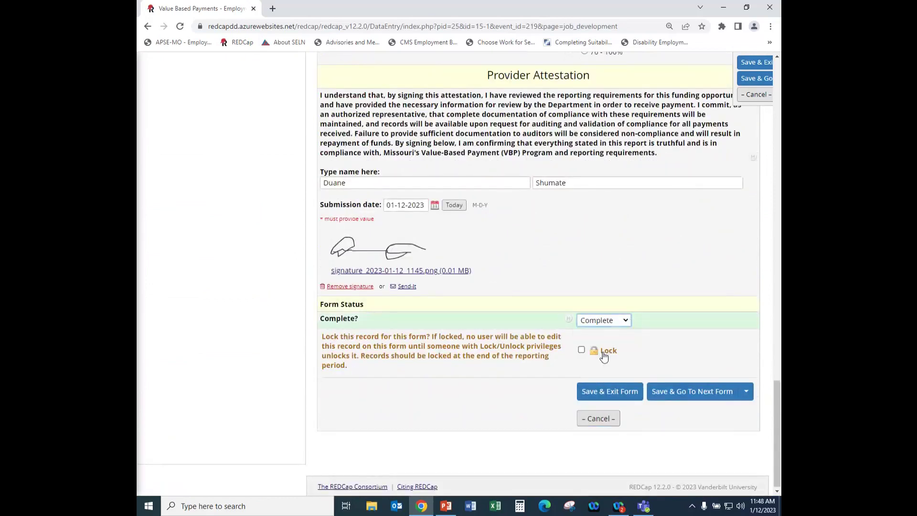
Save and exit the form with 'Corrected completion' as the reason for changes.
left_click(623, 391)
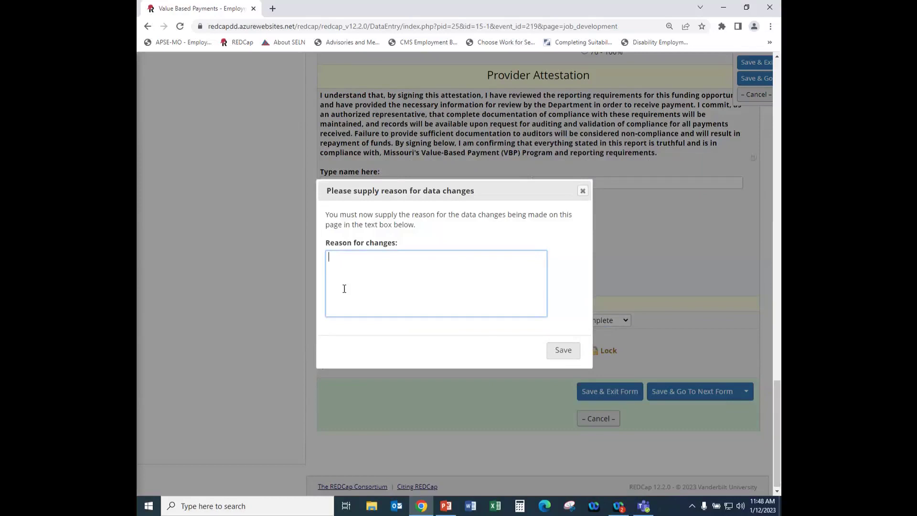
type("Corecte")
key("BackSpace")
key("BackSpace")
key("BackSpace")
key("BackSpace")
type("rected completion")
left_click(550, 352)
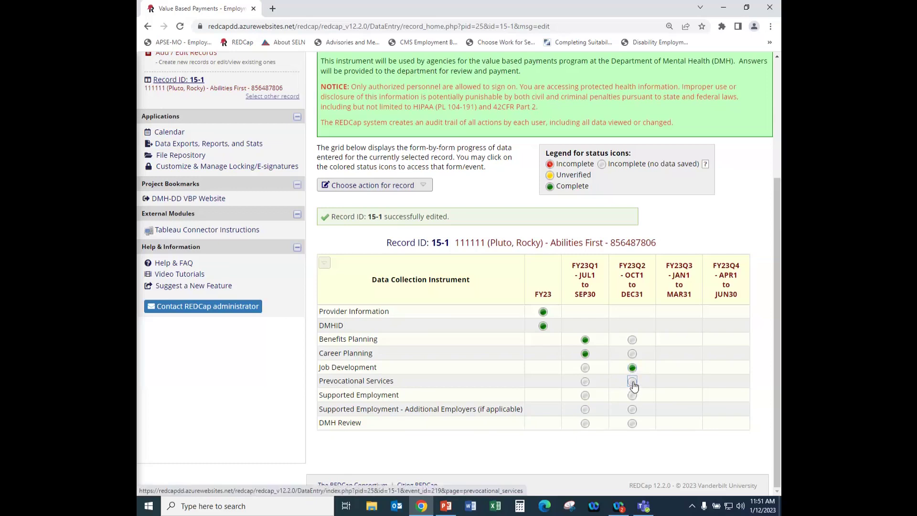
Open FY23Q2 Prevocational Services and answer Yes to services ended, No to successful completion.
left_click(631, 382)
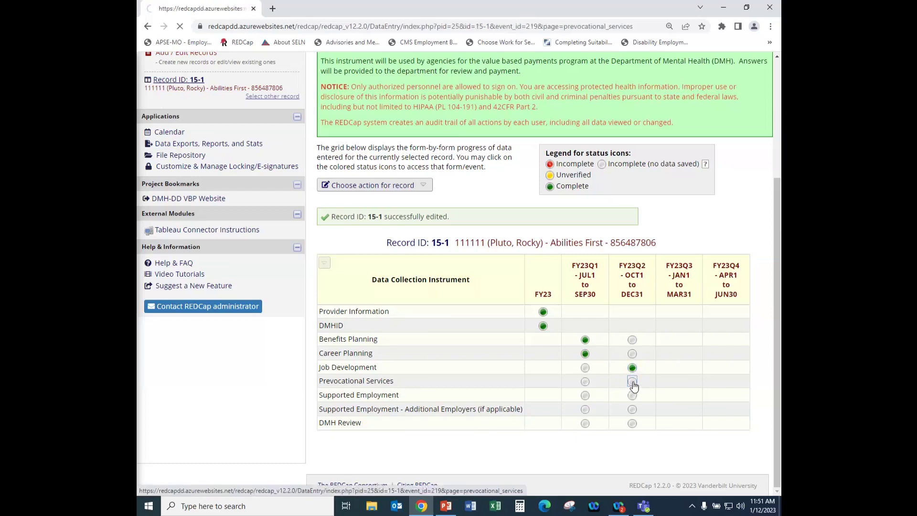
scroll(430, 306, "down", 3)
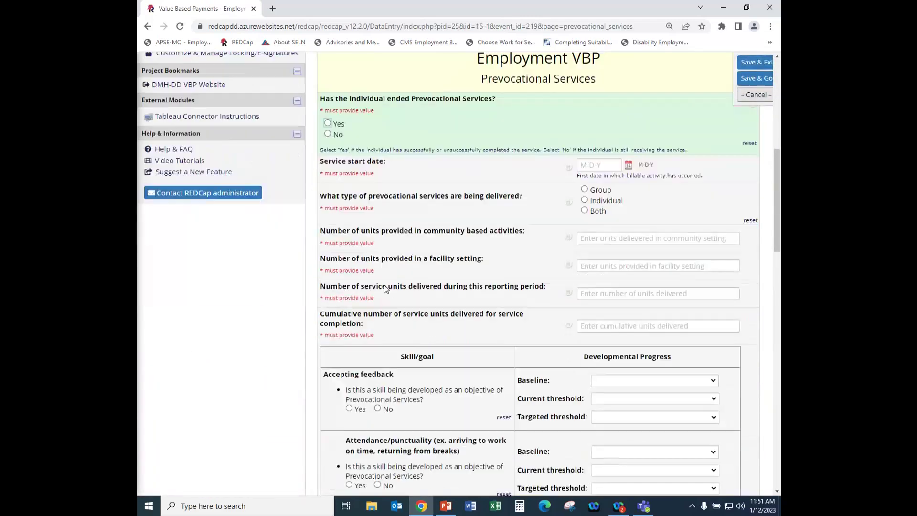
left_click(328, 124)
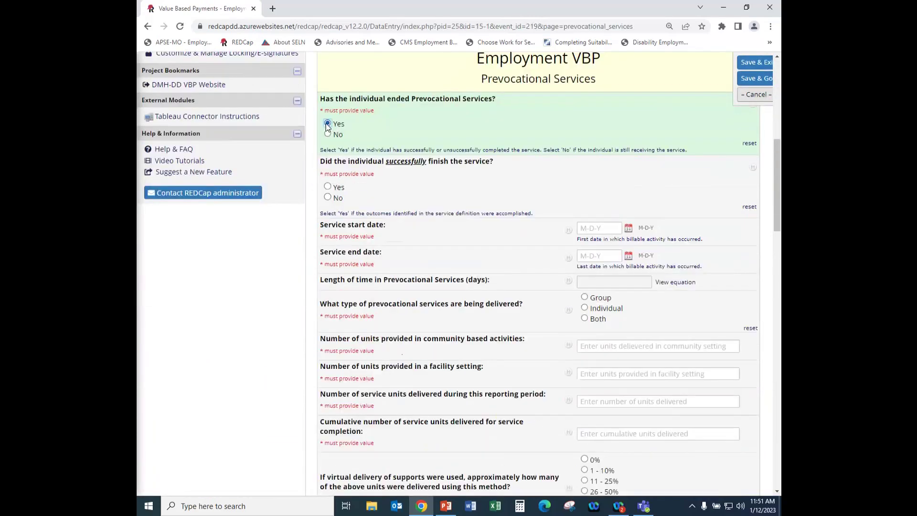
left_click(328, 197)
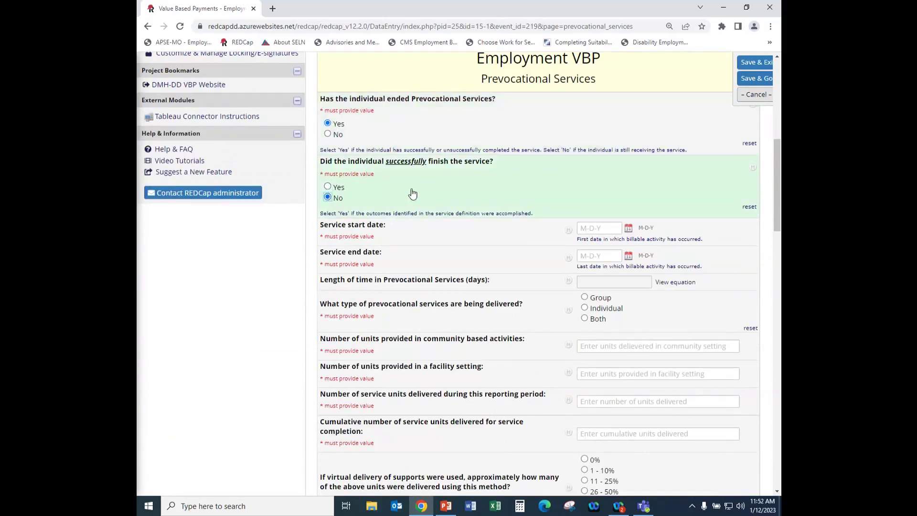
Reset both answers, then answer No to whether Prevocational Services have ended.
scroll(411, 192, "down", 1)
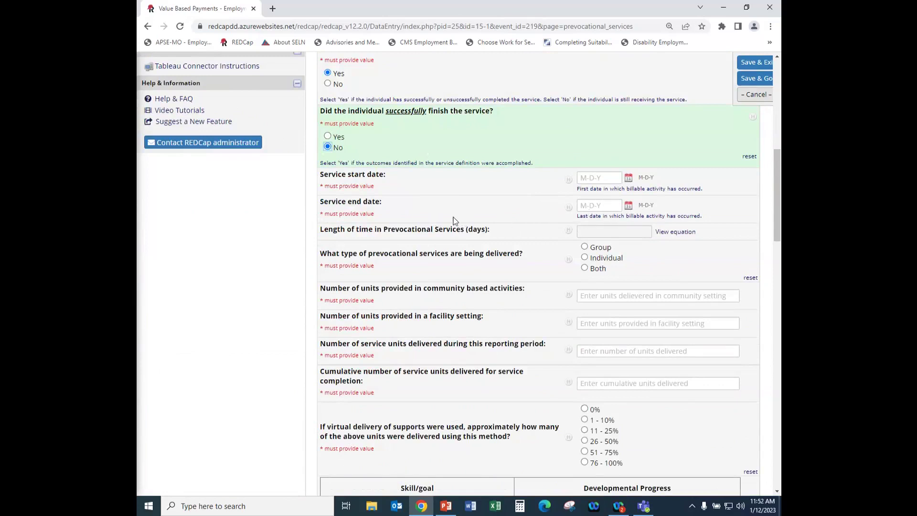
scroll(398, 202, "up", 1)
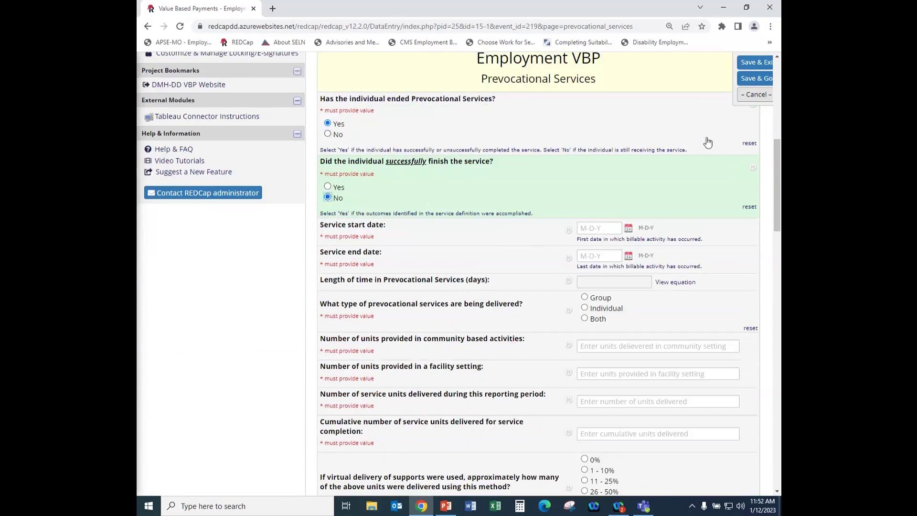
left_click(749, 207)
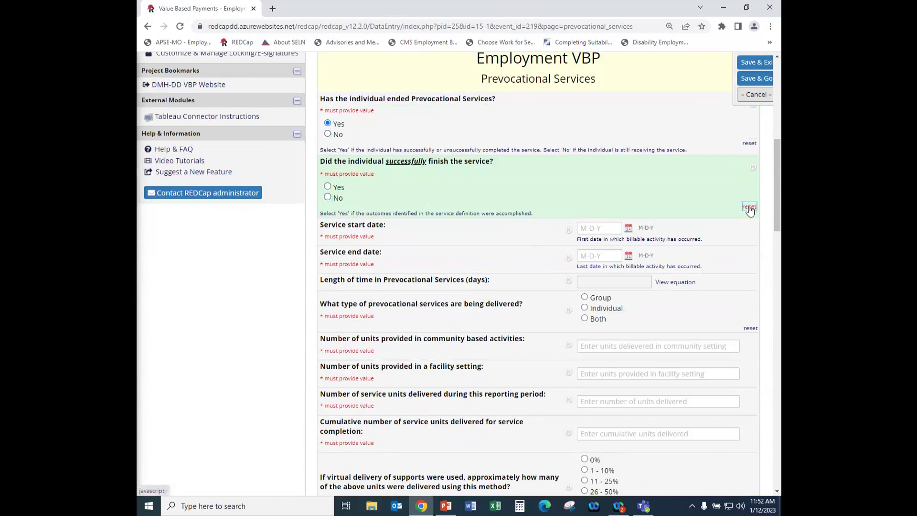
left_click(749, 143)
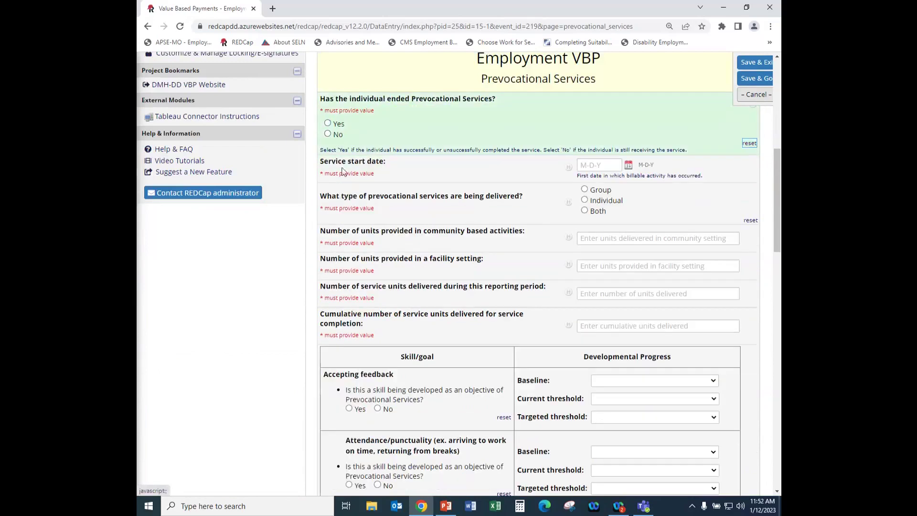
left_click(328, 133)
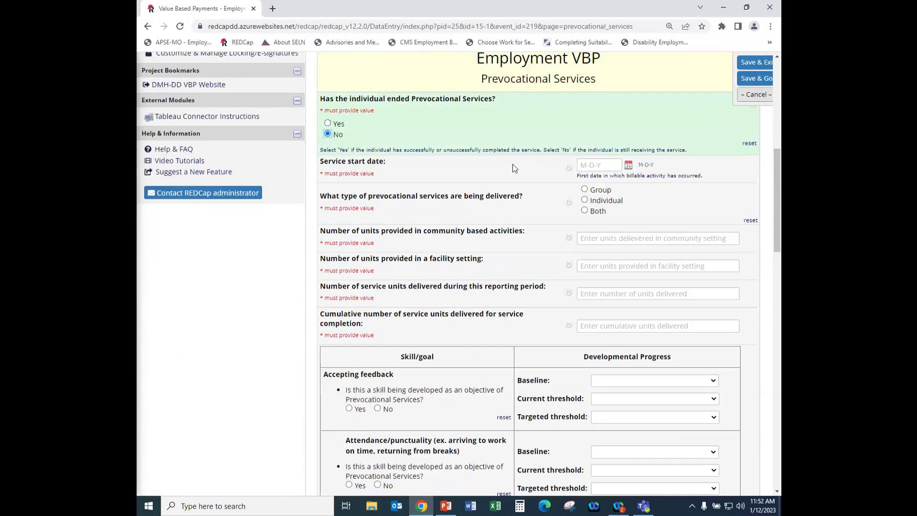
scroll(509, 176, "down", 2)
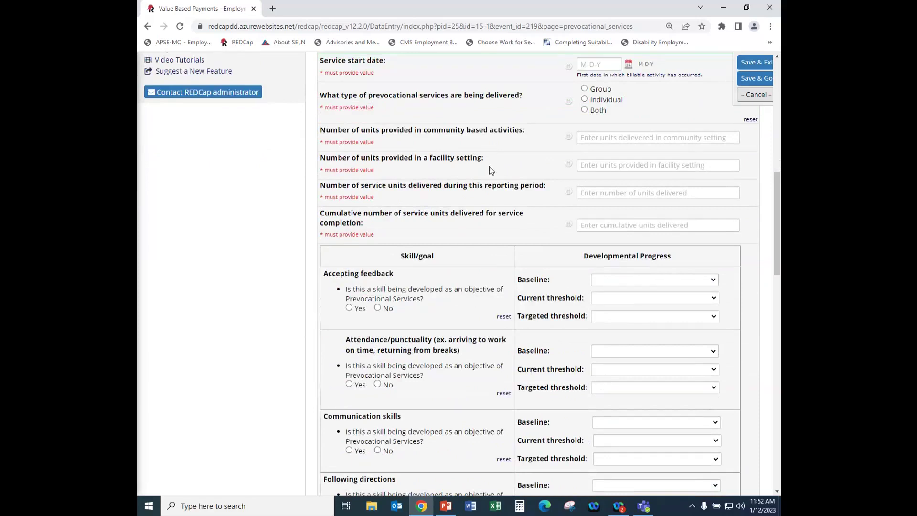
scroll(492, 171, "down", 1)
scroll(491, 170, "down", 2)
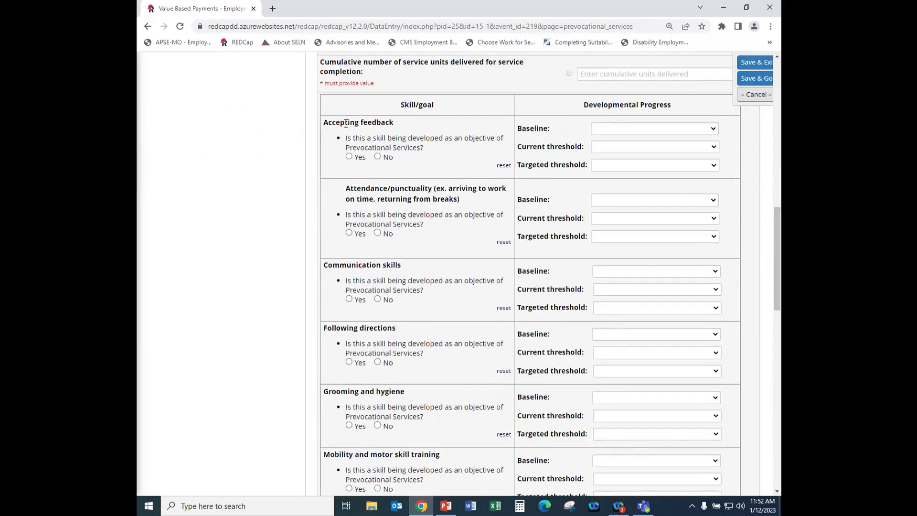
scroll(347, 136, "down", 1)
scroll(361, 306, "down", 4)
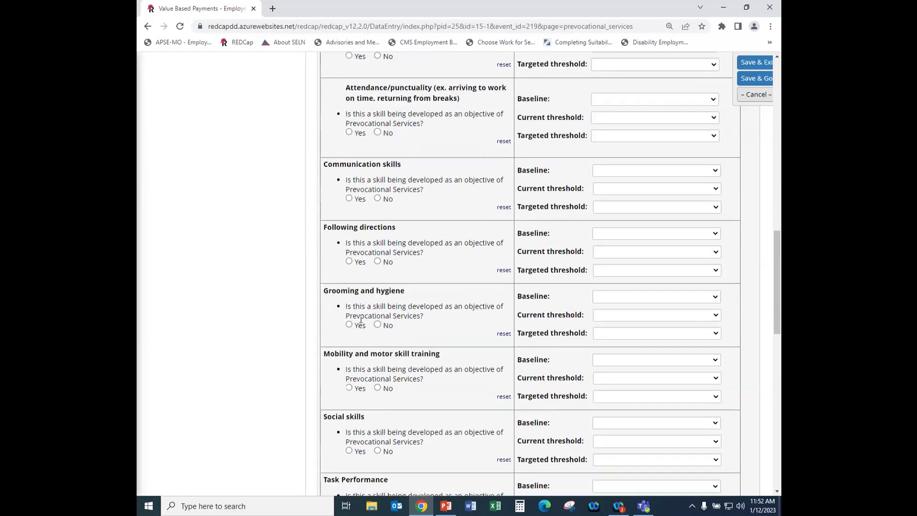
scroll(371, 418, "up", 9)
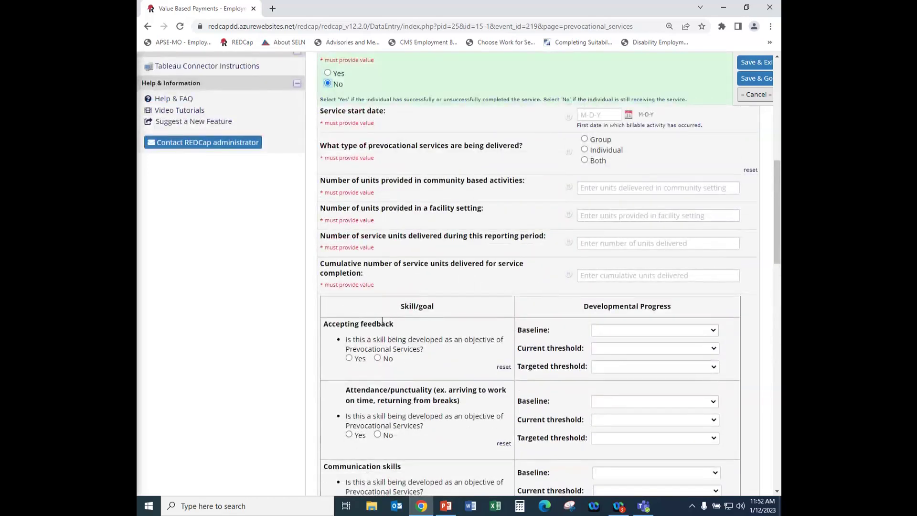
scroll(377, 315, "down", 1)
scroll(363, 280, "down", 2)
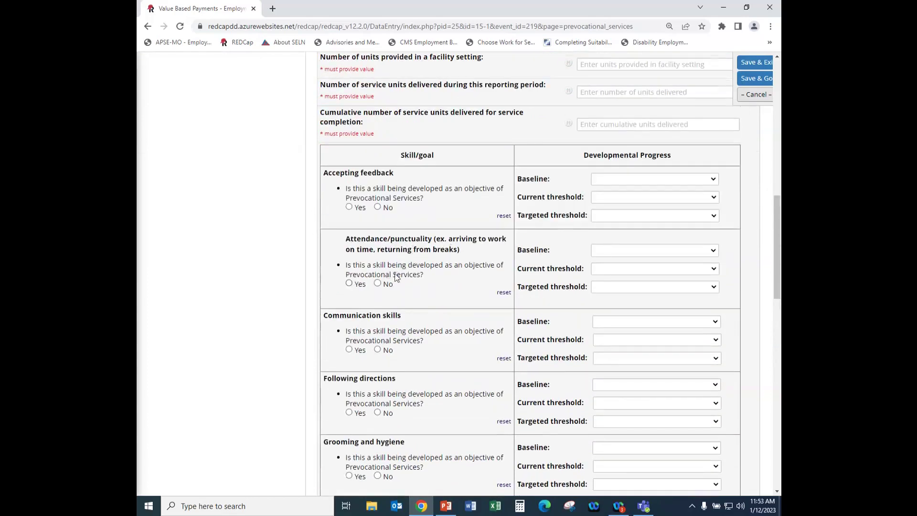
scroll(397, 278, "down", 1)
scroll(378, 278, "down", 2)
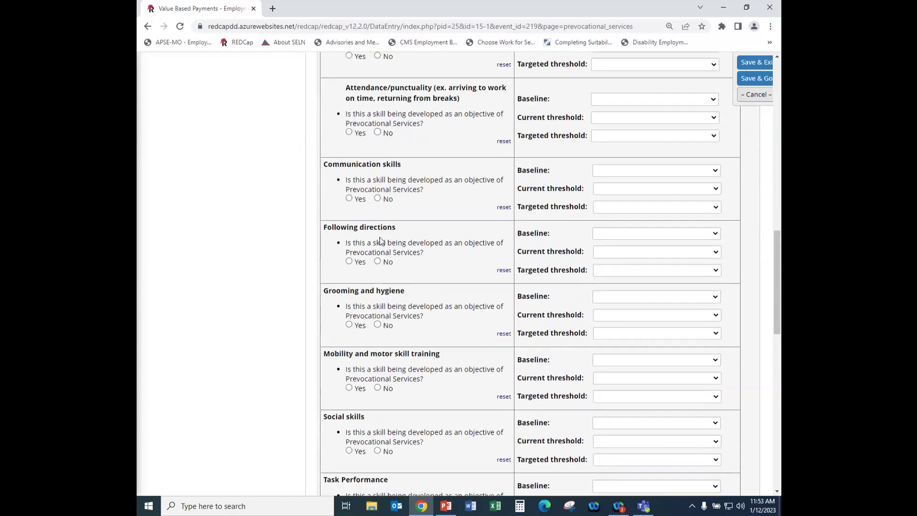
scroll(381, 241, "down", 2)
scroll(373, 261, "down", 1)
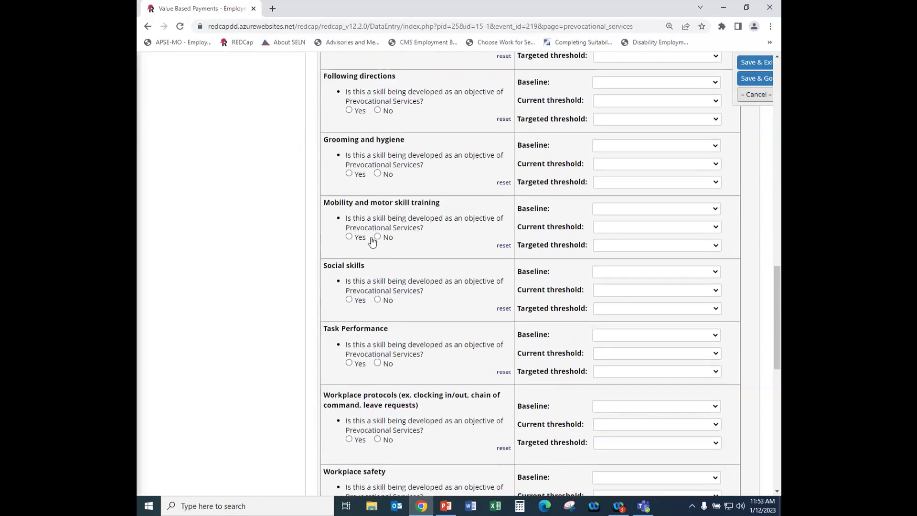
scroll(373, 218, "down", 2)
scroll(366, 223, "down", 2)
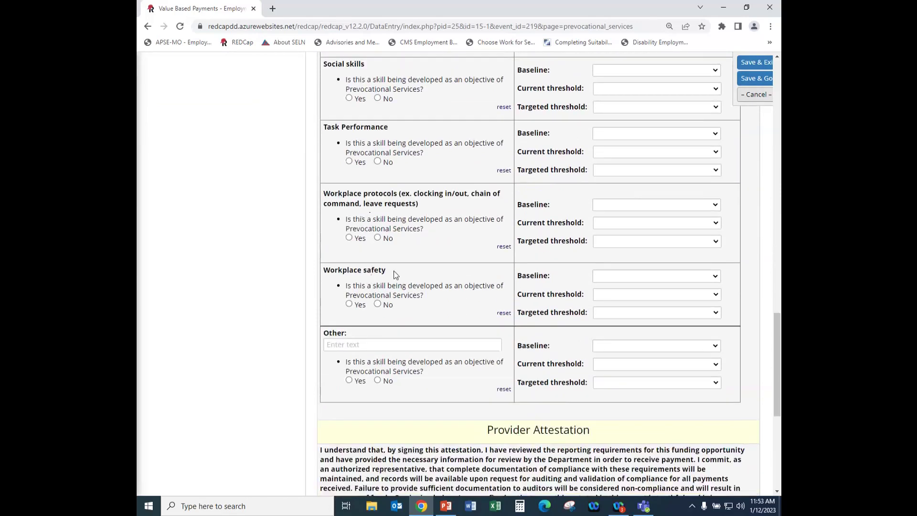
scroll(392, 253, "up", 5)
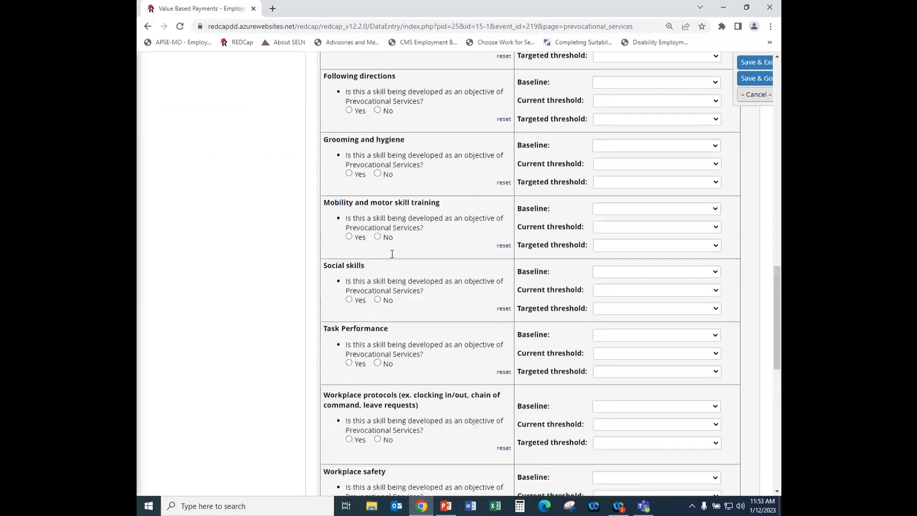
scroll(387, 250, "up", 6)
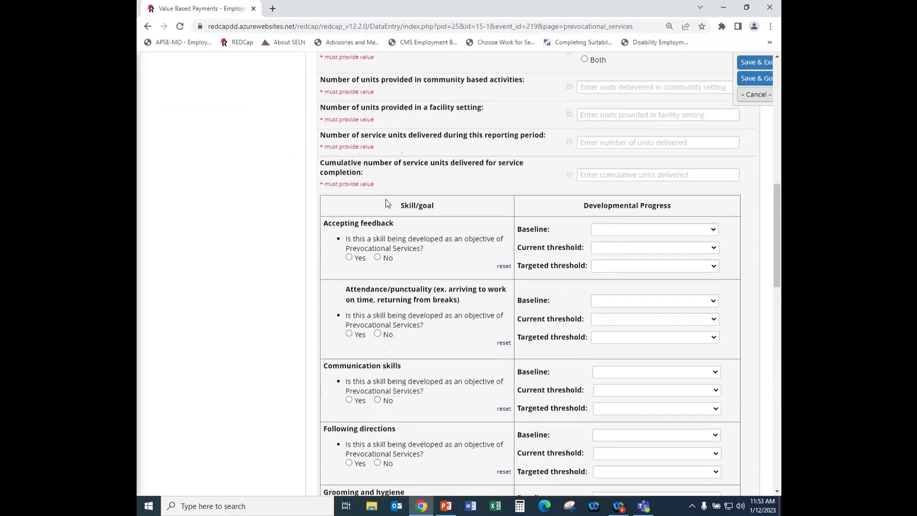
scroll(382, 222, "down", 1)
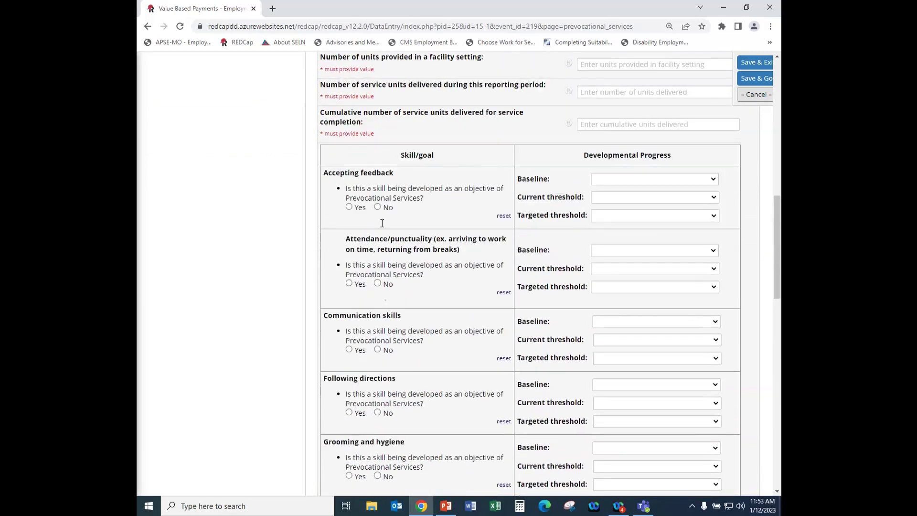
Mark Accepting feedback and Communication skills Yes; Attendance, Following directions, and Grooming No.
left_click(349, 207)
left_click(377, 284)
left_click(349, 349)
scroll(377, 315, "down", 2)
left_click(377, 312)
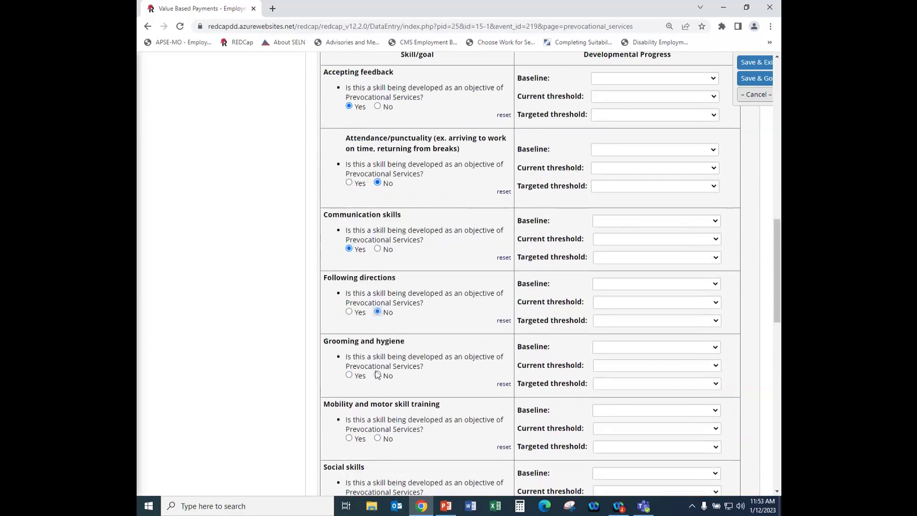
left_click(377, 375)
Mark Mobility, Social skills, Task Performance, Workplace protocols, and Workplace safety as No.
scroll(380, 353, "down", 3)
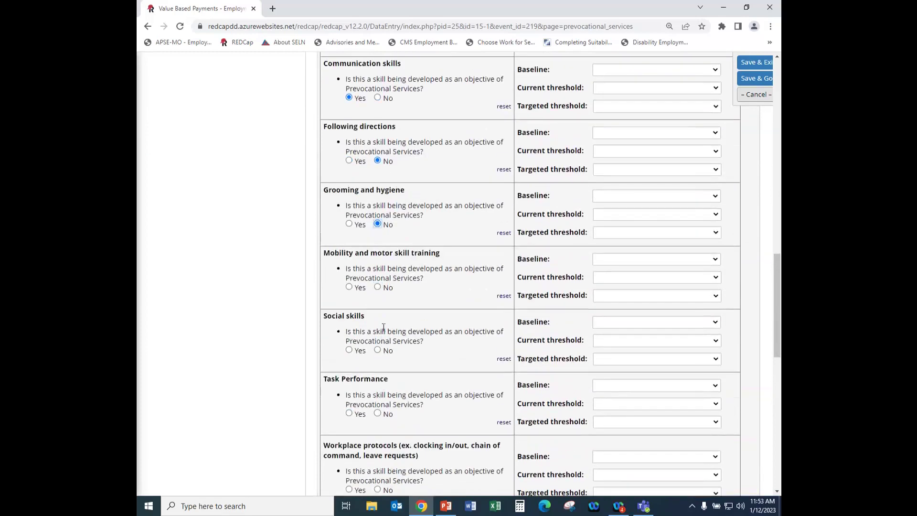
left_click(377, 287)
left_click(377, 350)
scroll(382, 348, "down", 2)
left_click(377, 312)
left_click(378, 388)
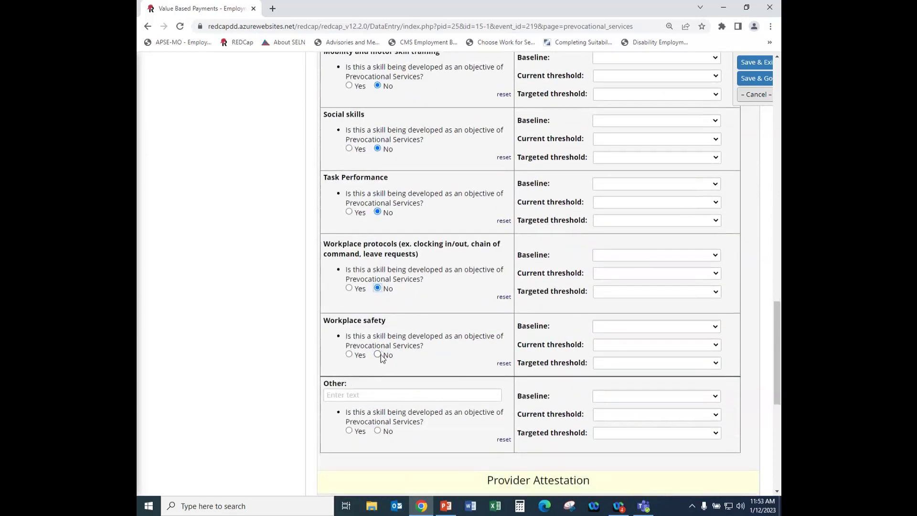
left_click(378, 354)
scroll(393, 377, "up", 12)
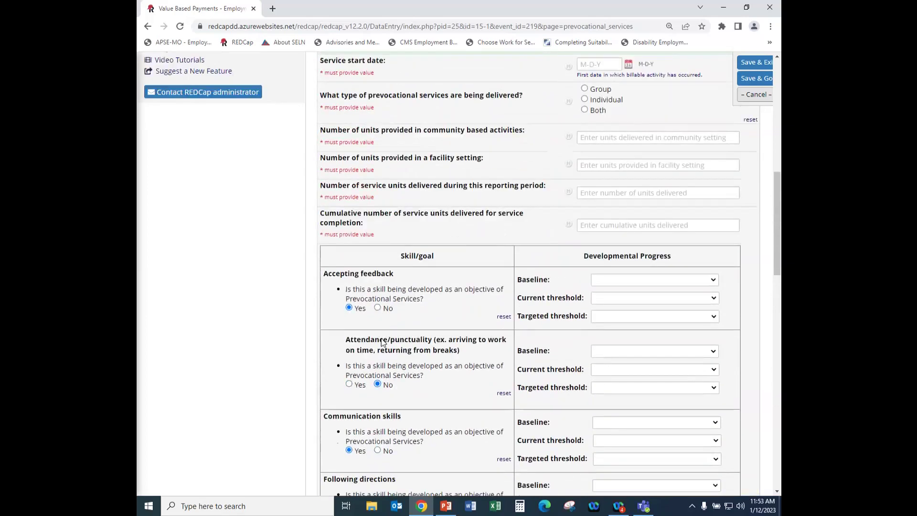
Give Accepting feedback baseline 0 - 25%, current 26 - 50%, target Fully developed without supports.
scroll(398, 297, "down", 1)
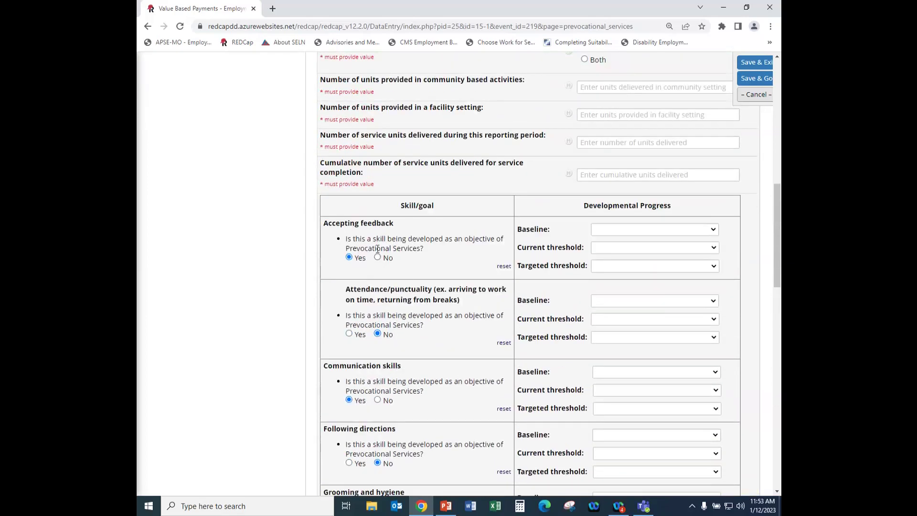
scroll(376, 246, "down", 1)
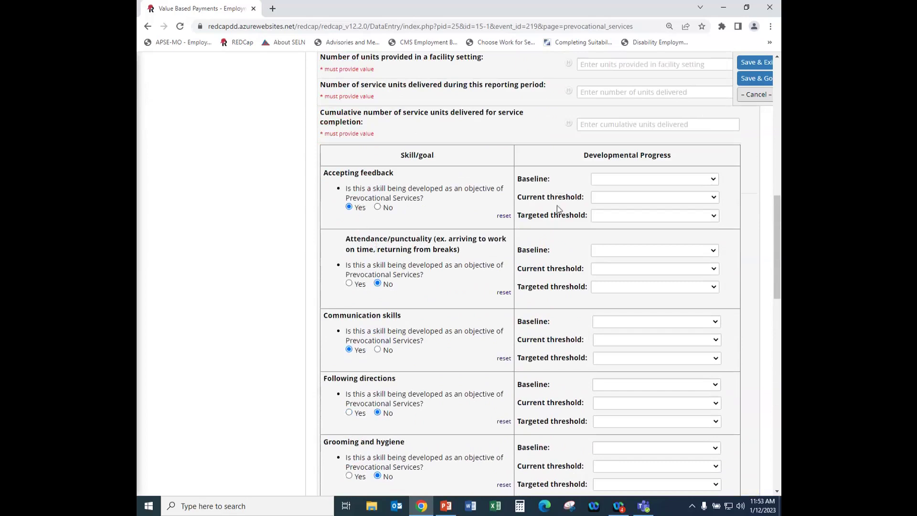
left_click(714, 180)
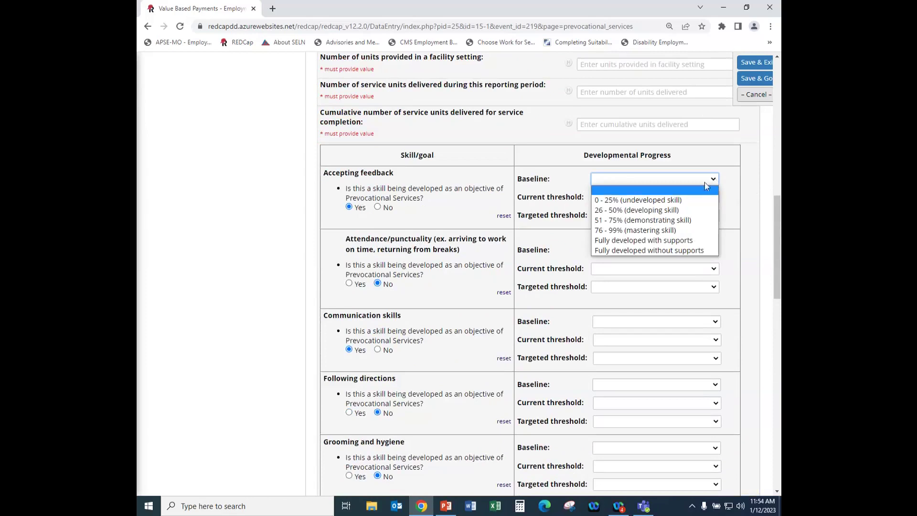
left_click(634, 199)
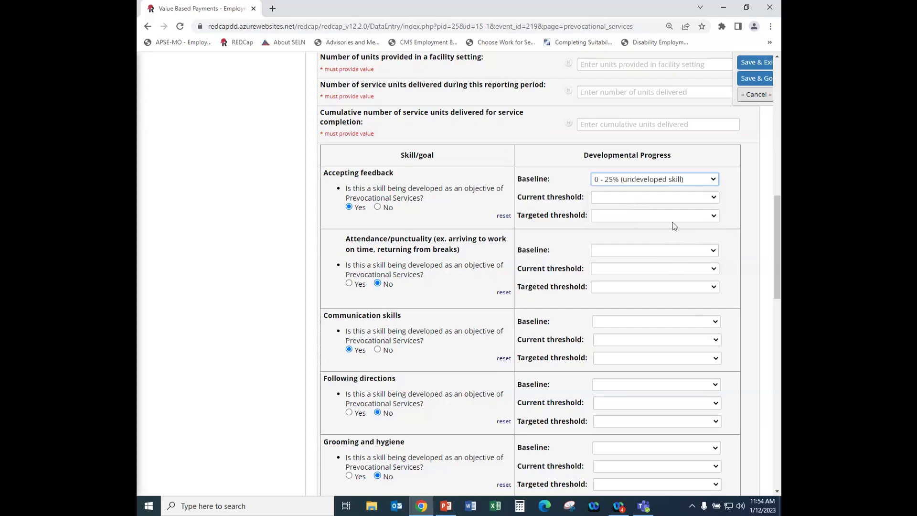
left_click(713, 197)
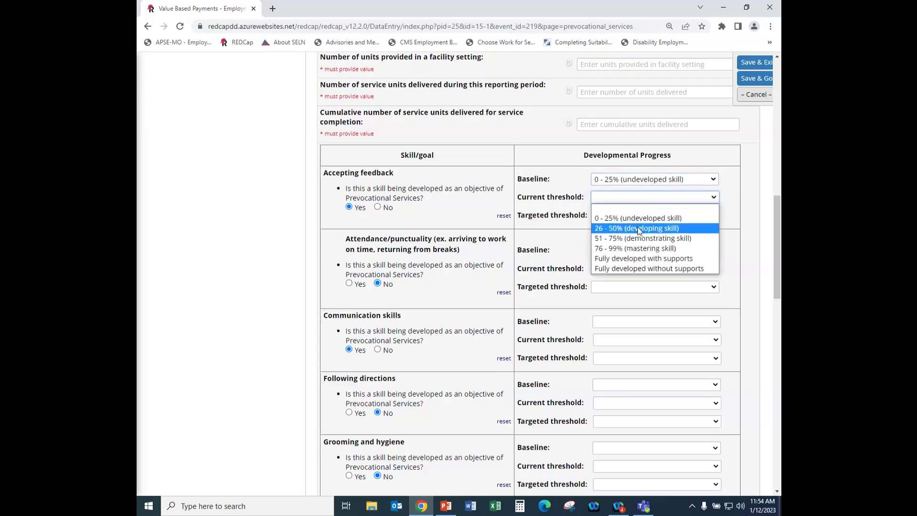
left_click(640, 229)
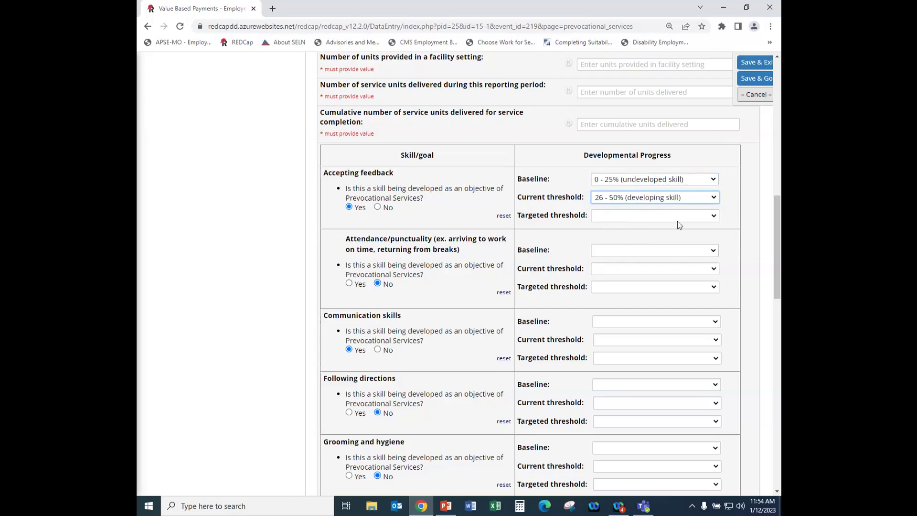
left_click(713, 215)
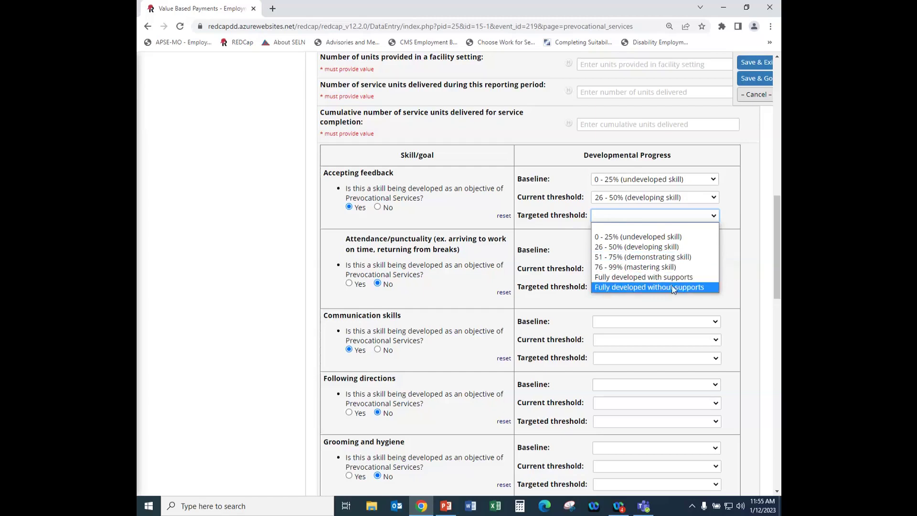
left_click(647, 287)
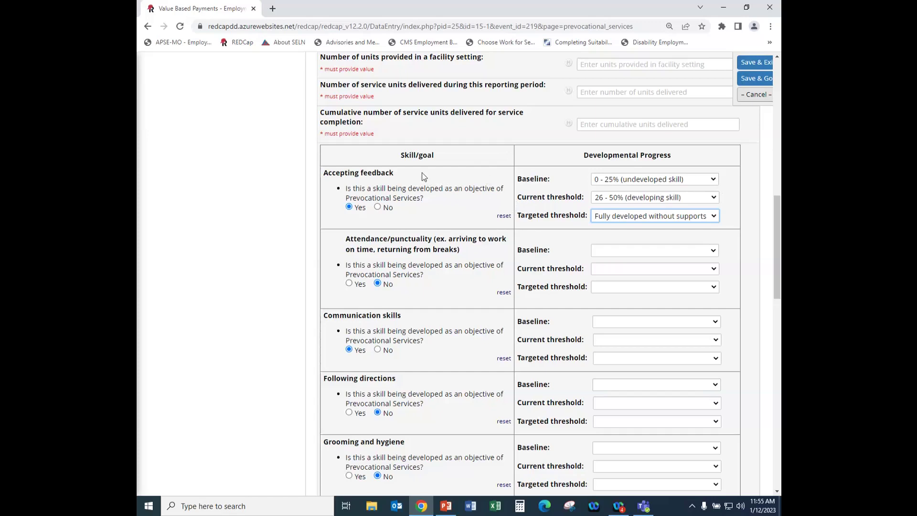
scroll(418, 164, "up", 3)
scroll(417, 164, "down", 3)
scroll(433, 185, "down", 1)
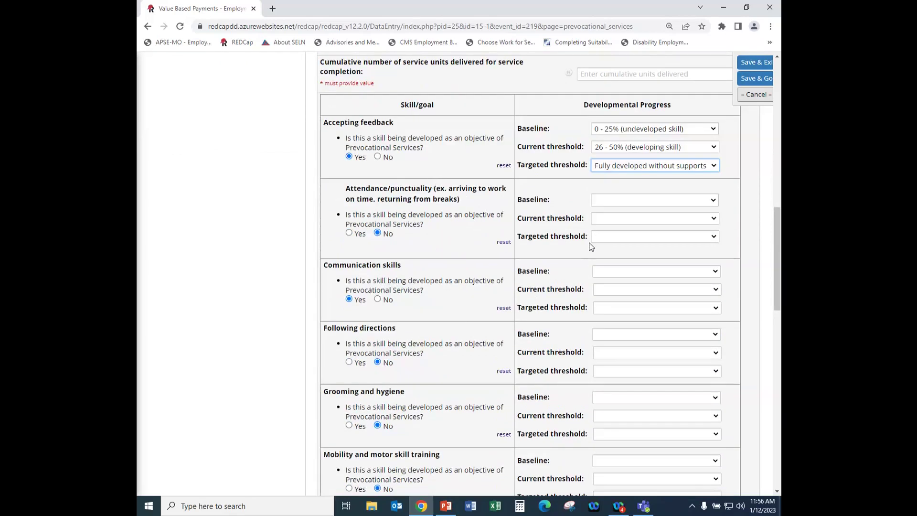
left_click(709, 274)
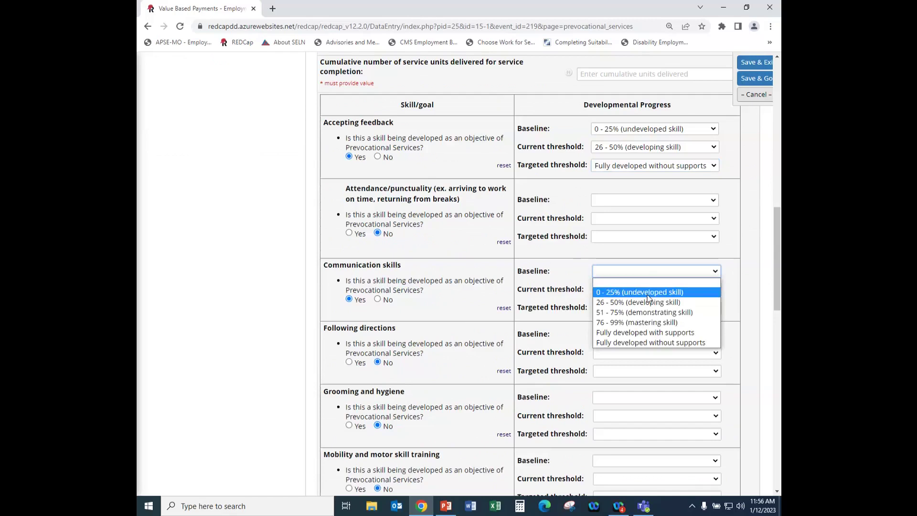
left_click(621, 312)
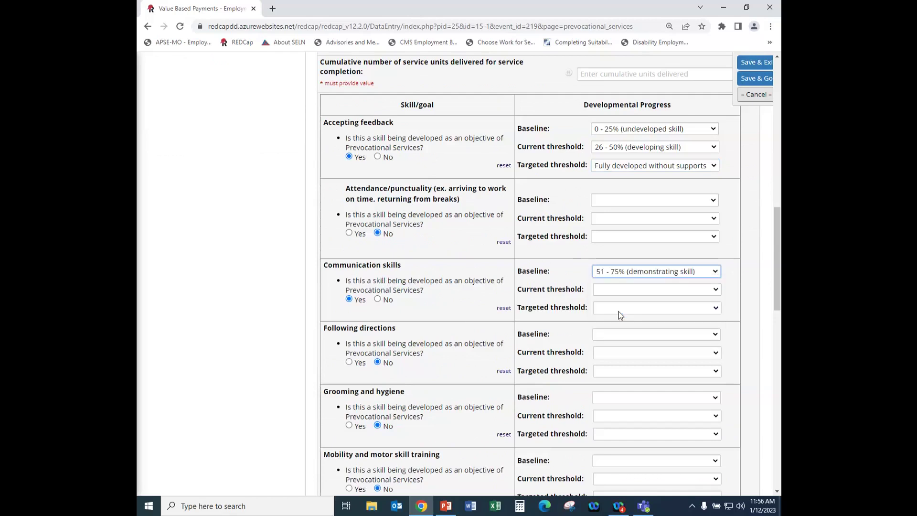
left_click(716, 291)
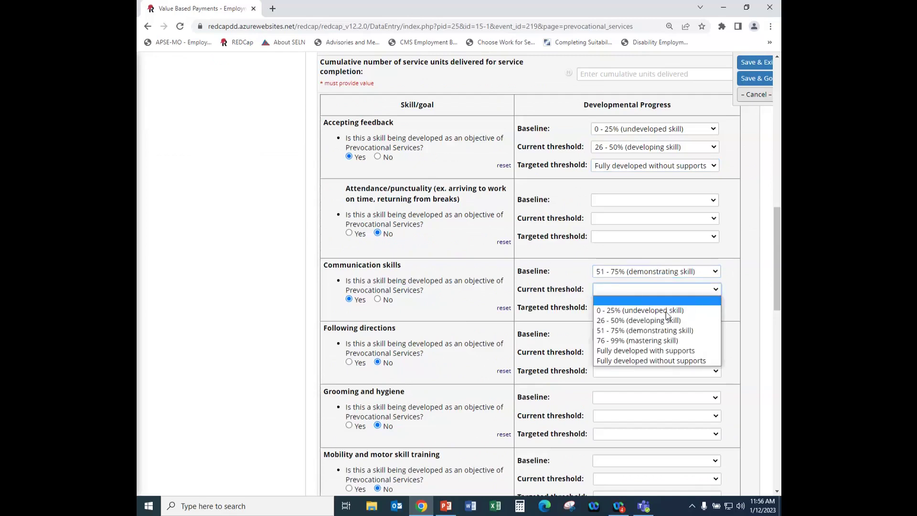
left_click(645, 328)
scroll(643, 337, "down", 1)
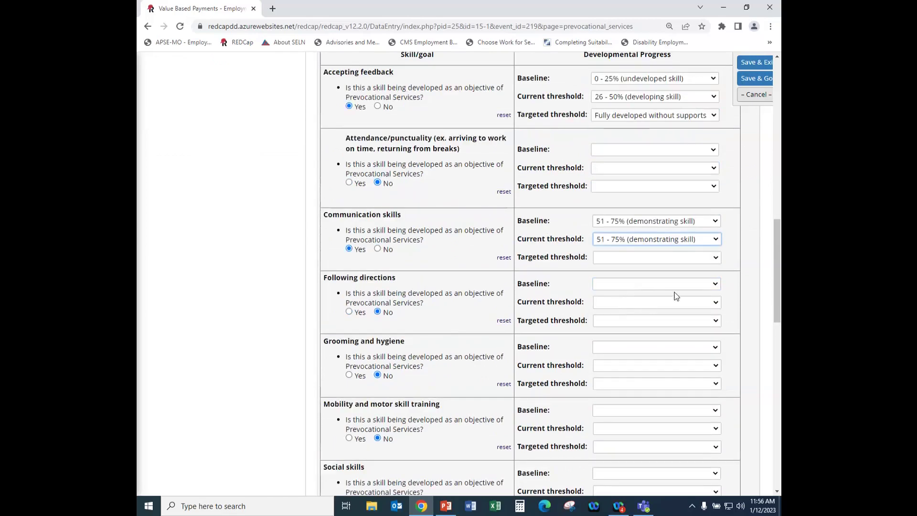
left_click(716, 257)
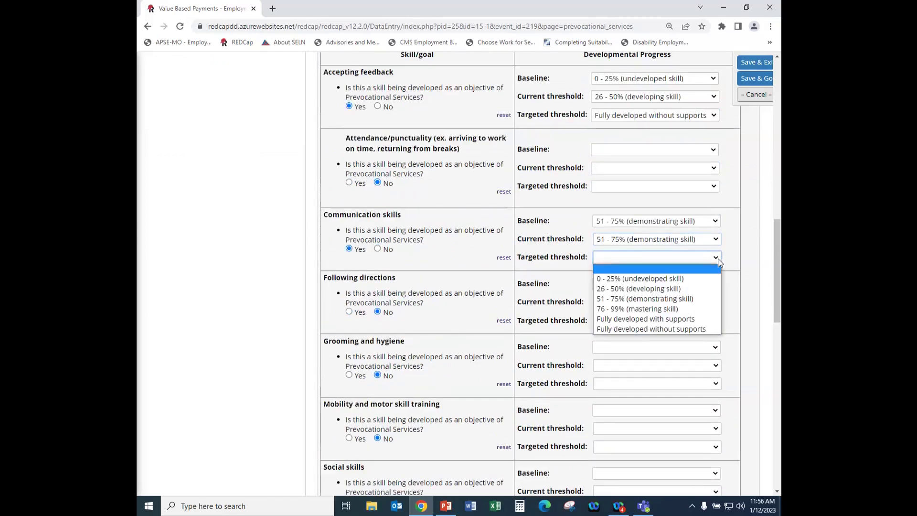
left_click(653, 319)
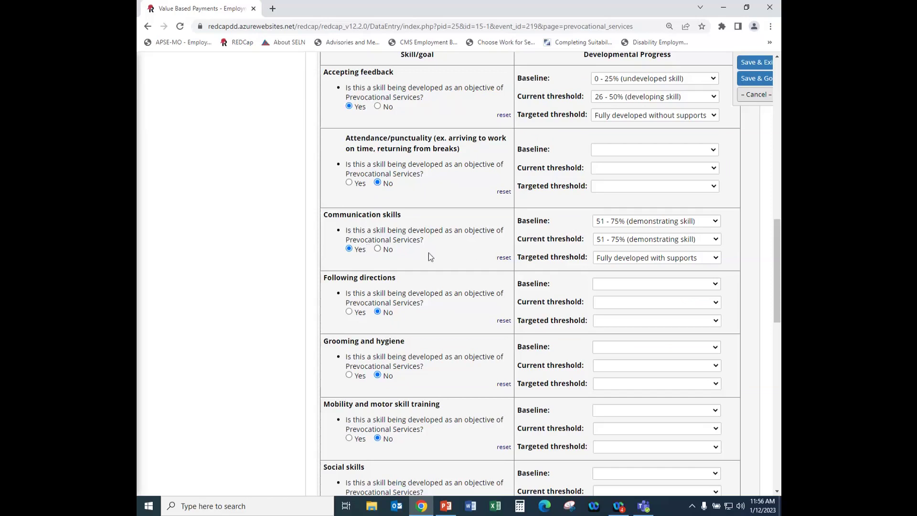
scroll(554, 255, "up", 3)
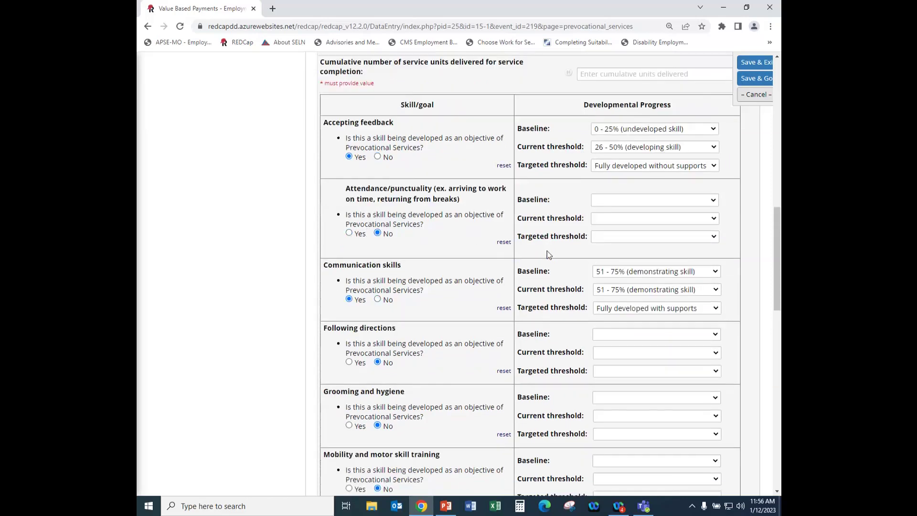
Enter the provider's first and last name and set the submission date to today.
scroll(560, 252, "down", 4)
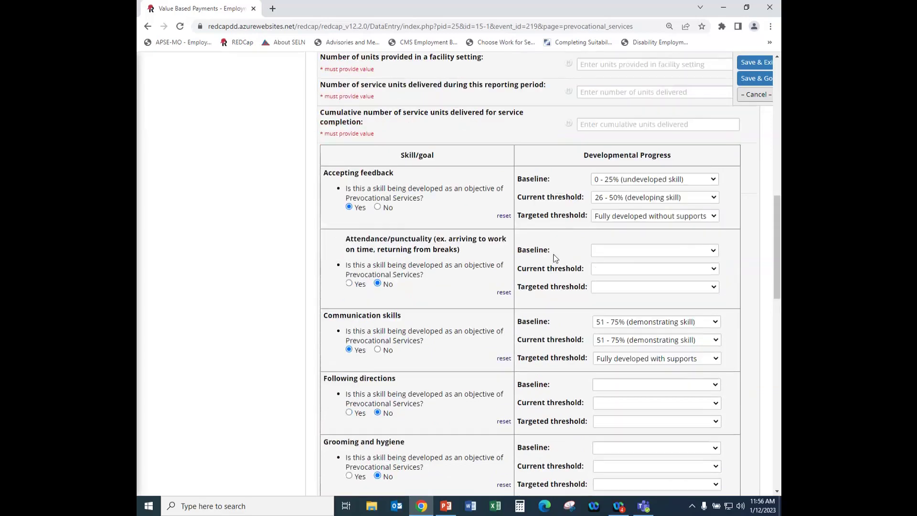
scroll(551, 260, "down", 6)
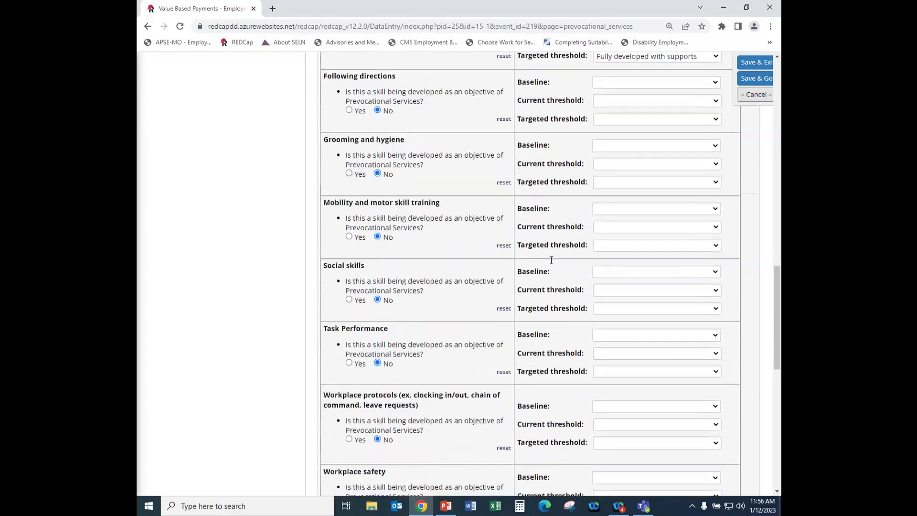
scroll(472, 287, "down", 5)
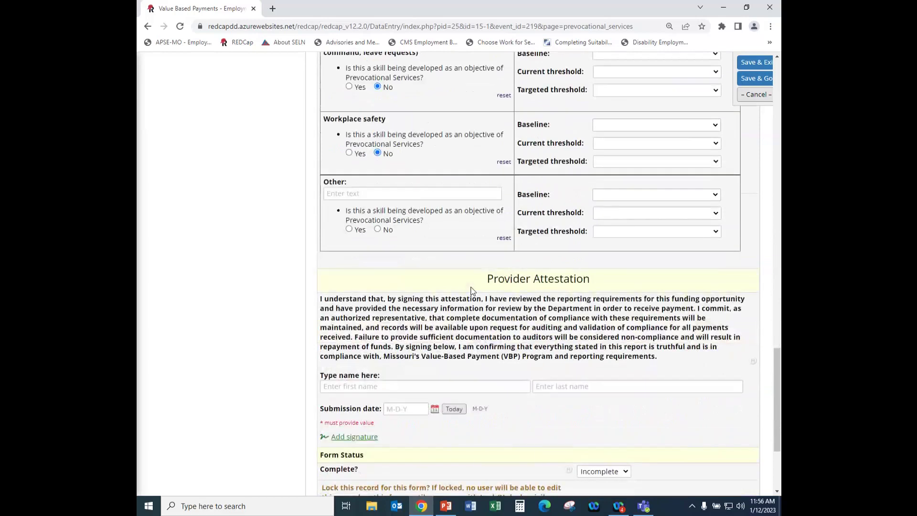
left_click(453, 336)
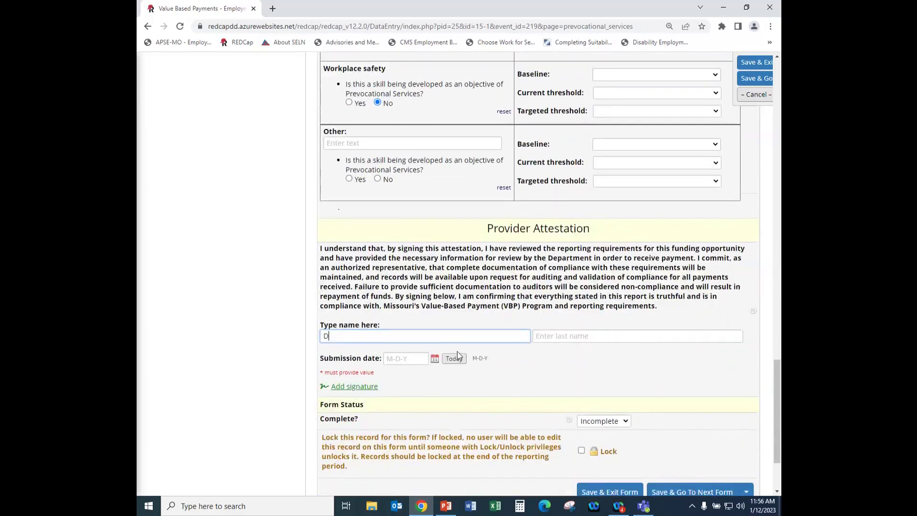
left_click(553, 336)
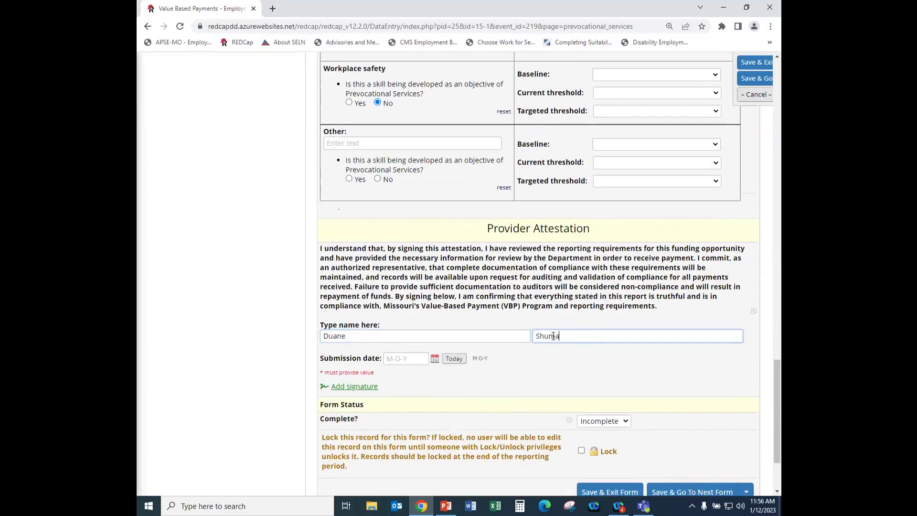
left_click(454, 358)
Draw and save the provider's signature, then set the form status to Complete.
left_click(354, 386)
mouse_move(357, 328)
left_mouse_down()
mouse_move(360, 340)
mouse_move(348, 339)
mouse_move(364, 353)
mouse_move(405, 345)
left_mouse_up()
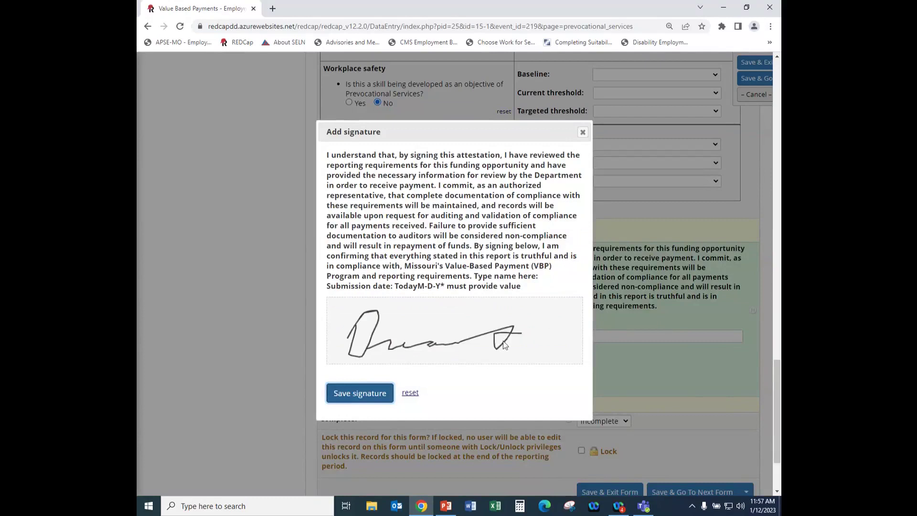
left_click(363, 396)
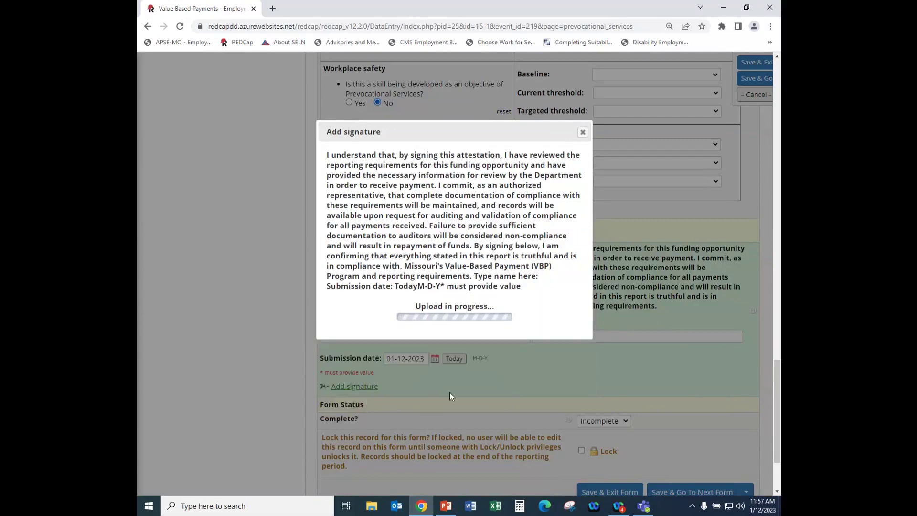
scroll(539, 395, "down", 3)
left_click(627, 323)
left_click(607, 352)
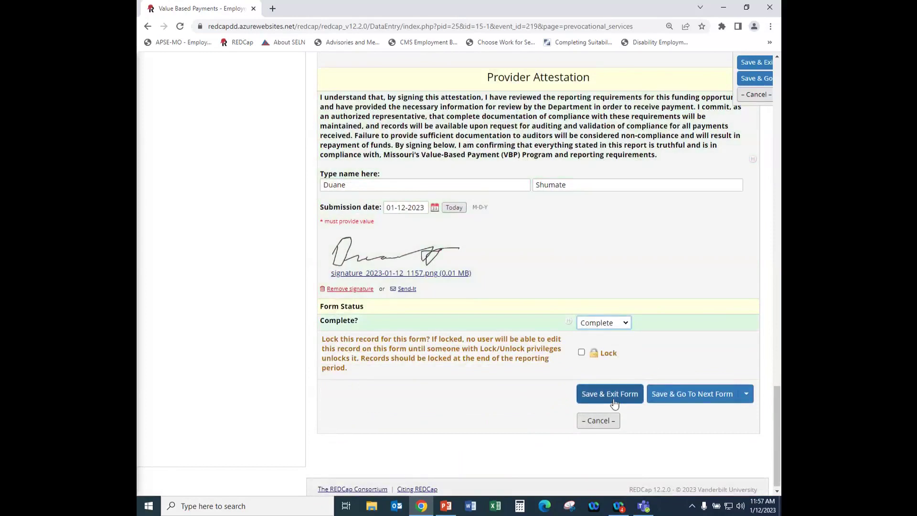
Save the Prevocational Services form and dismiss the 'Some fields are required' notice.
left_click(613, 401)
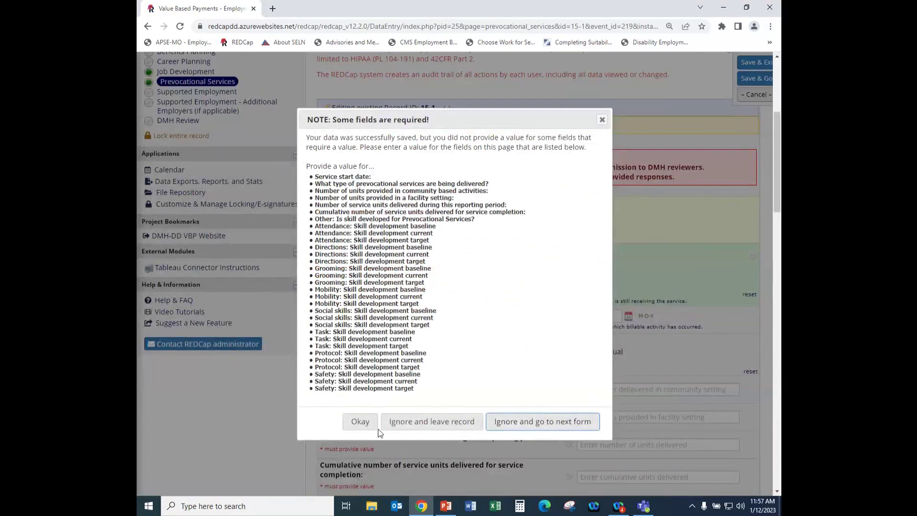
left_click(361, 421)
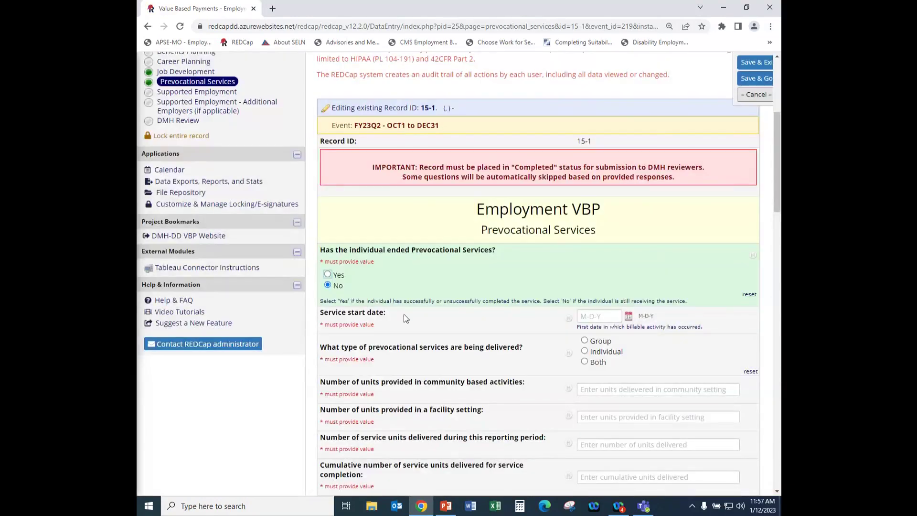
scroll(417, 310, "down", 7)
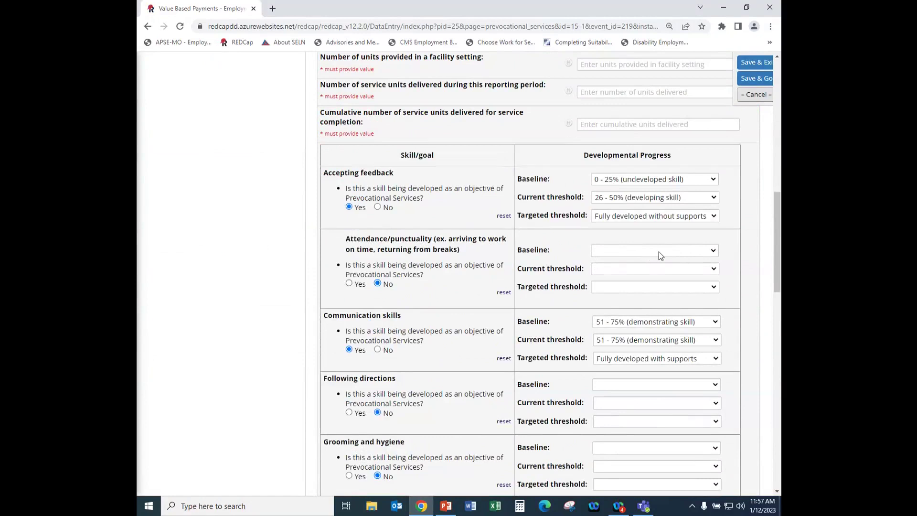
left_click(713, 253)
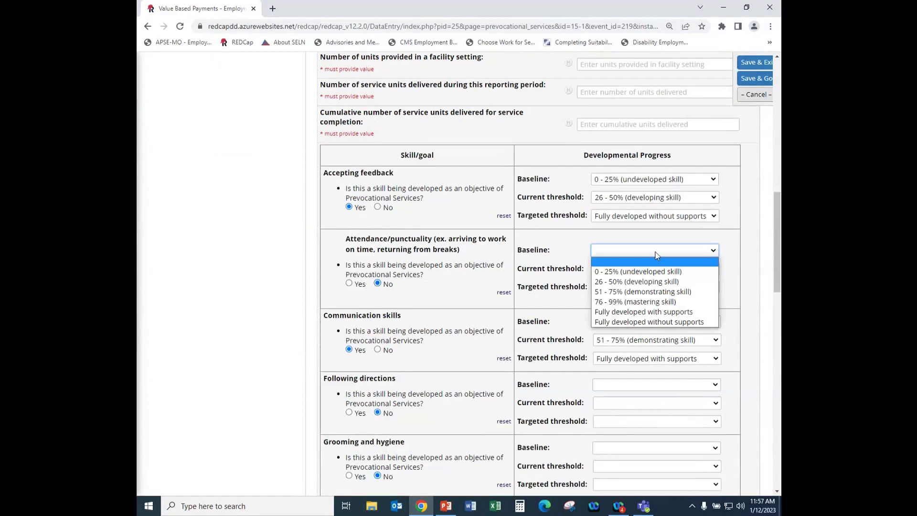
left_click(655, 255)
left_click(718, 268)
left_click(650, 271)
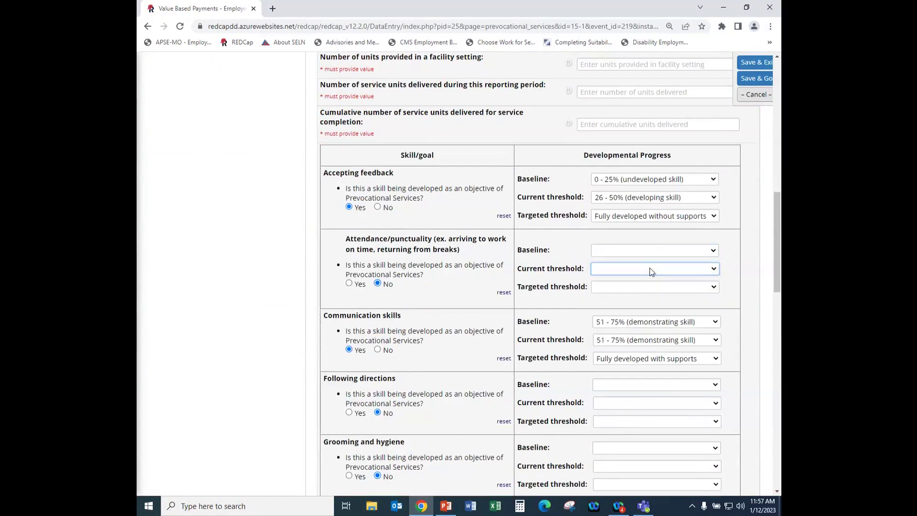
left_click(713, 288)
left_click(660, 292)
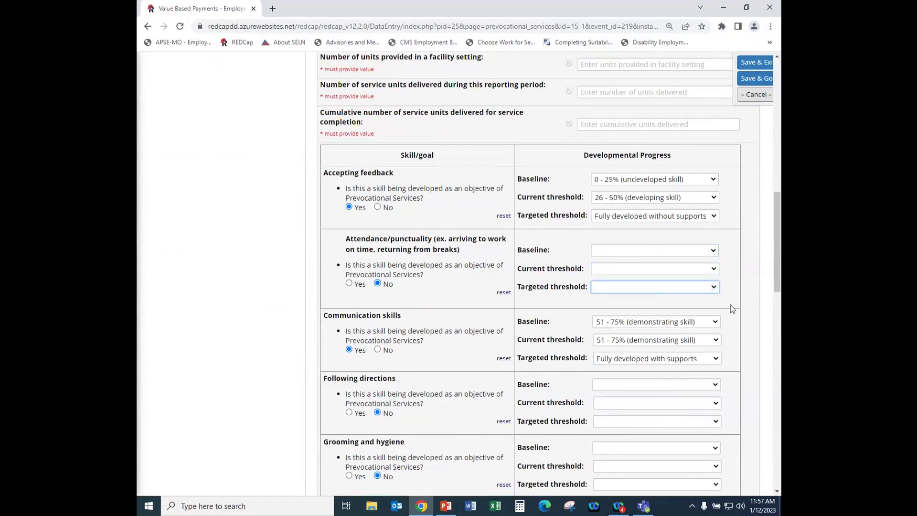
scroll(690, 340, "down", 3)
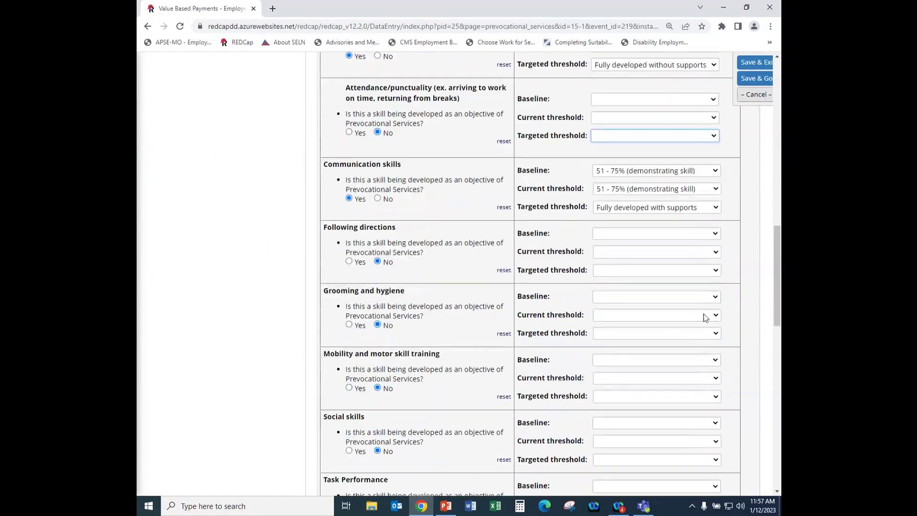
left_click(714, 234)
left_click(722, 266)
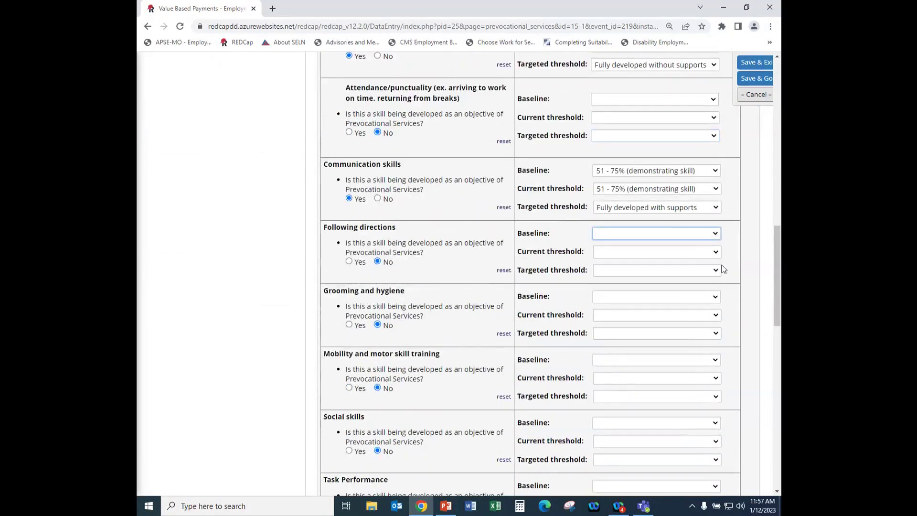
left_click(714, 253)
left_click(748, 312)
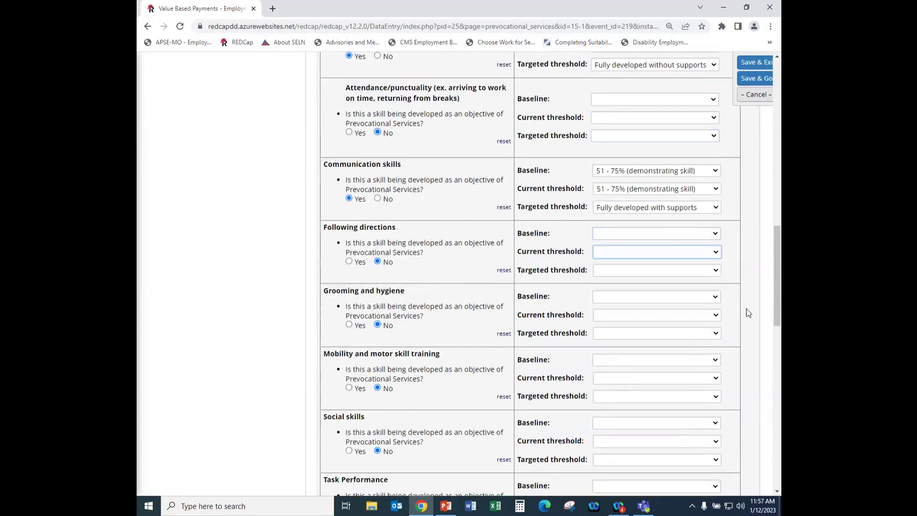
left_click(716, 271)
key("Escape")
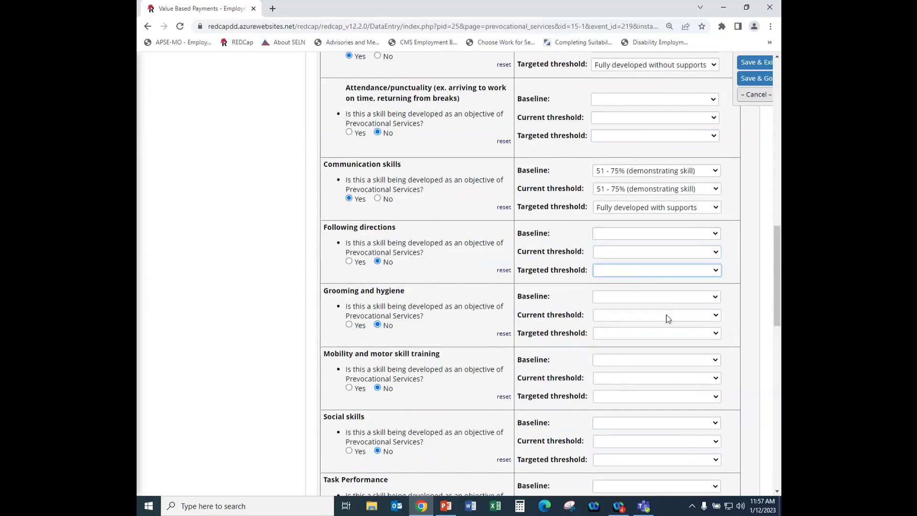
scroll(666, 310, "down", 1)
left_click(653, 247)
left_click(652, 257)
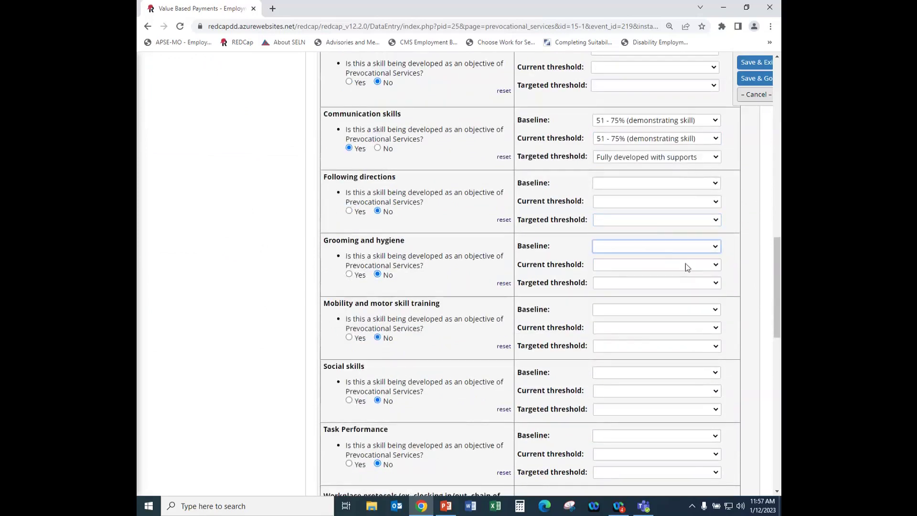
left_click(708, 266)
left_click(637, 276)
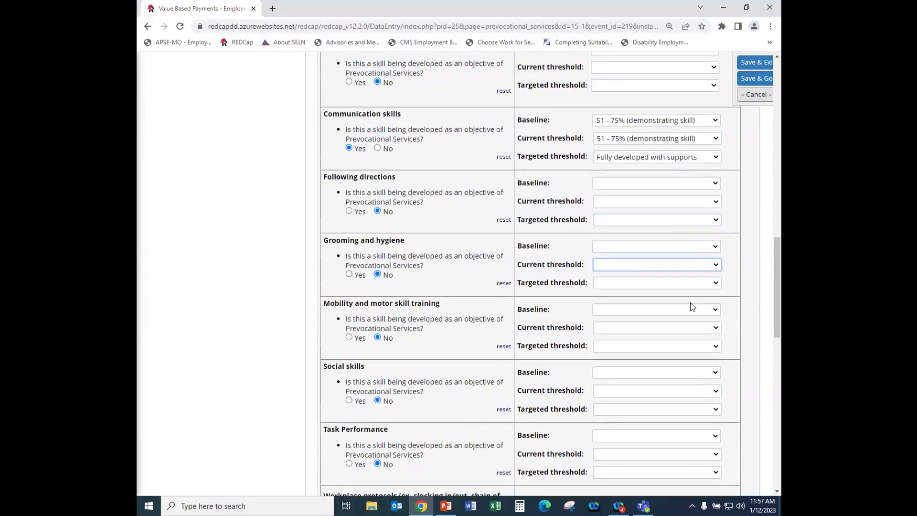
left_click(714, 282)
left_click(648, 283)
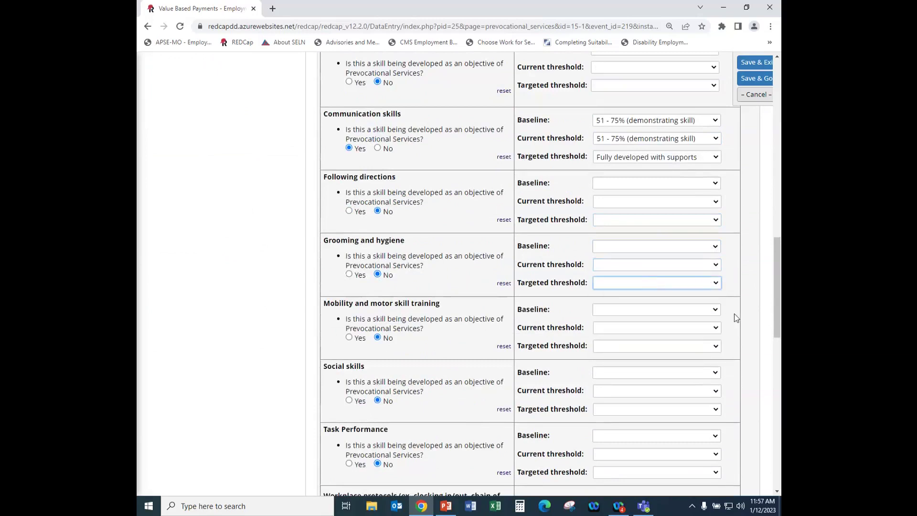
left_click(716, 308)
left_click(666, 309)
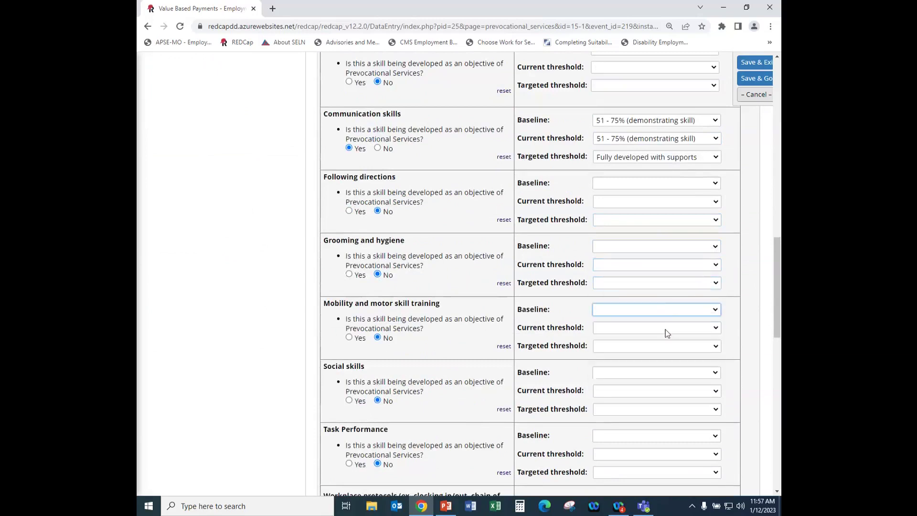
scroll(609, 347, "down", 4)
scroll(609, 347, "down", 3)
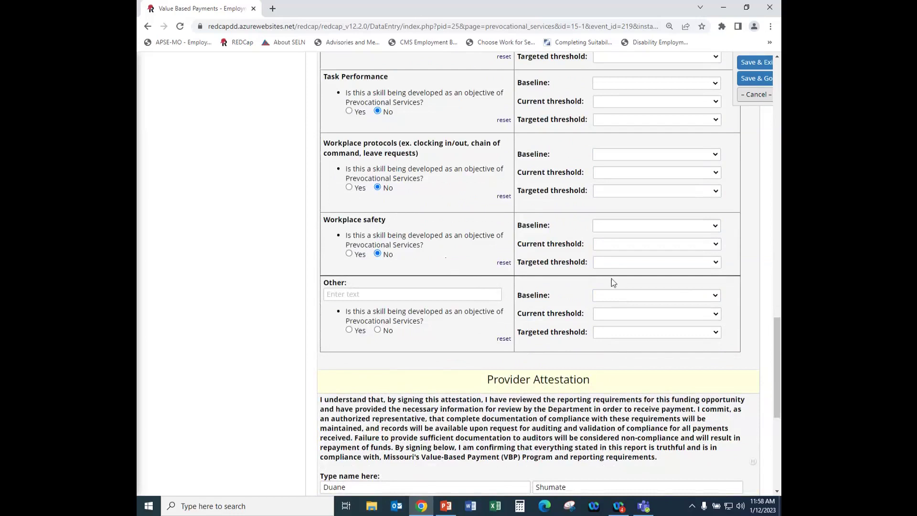
scroll(611, 266, "up", 4)
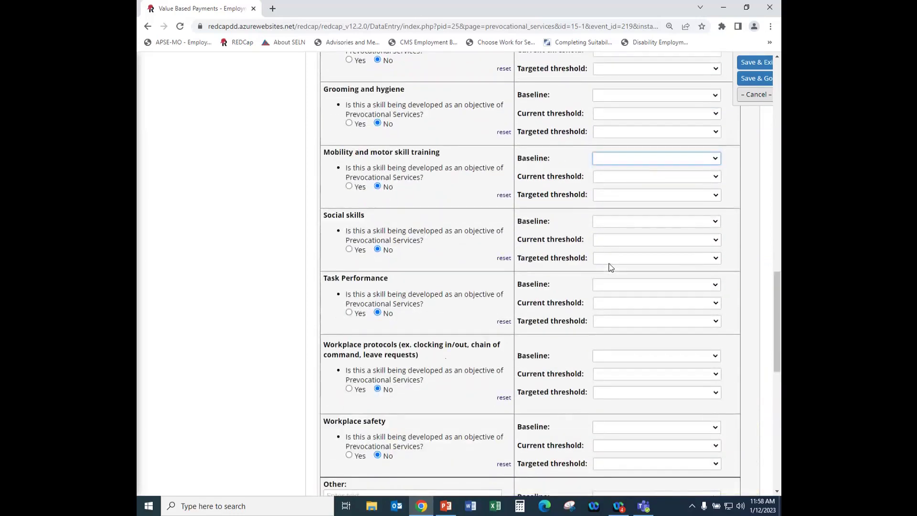
scroll(461, 210, "up", 2)
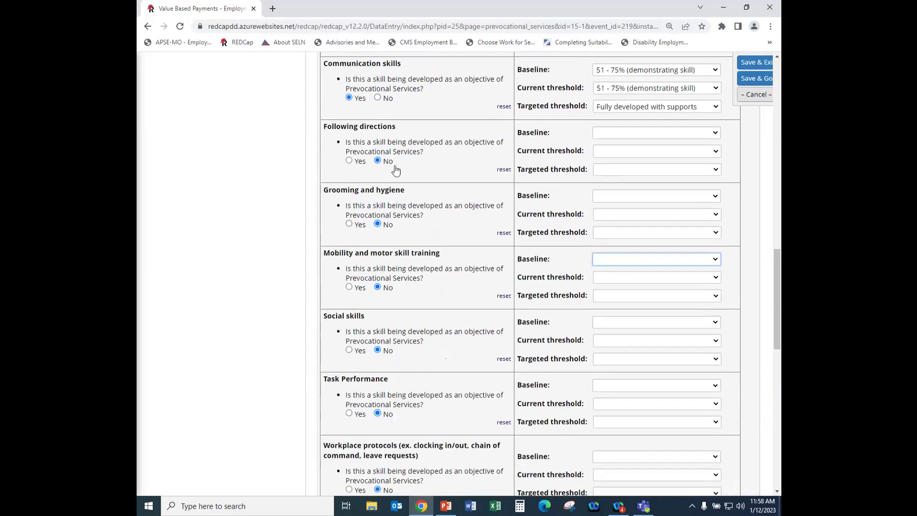
scroll(434, 182, "down", 10)
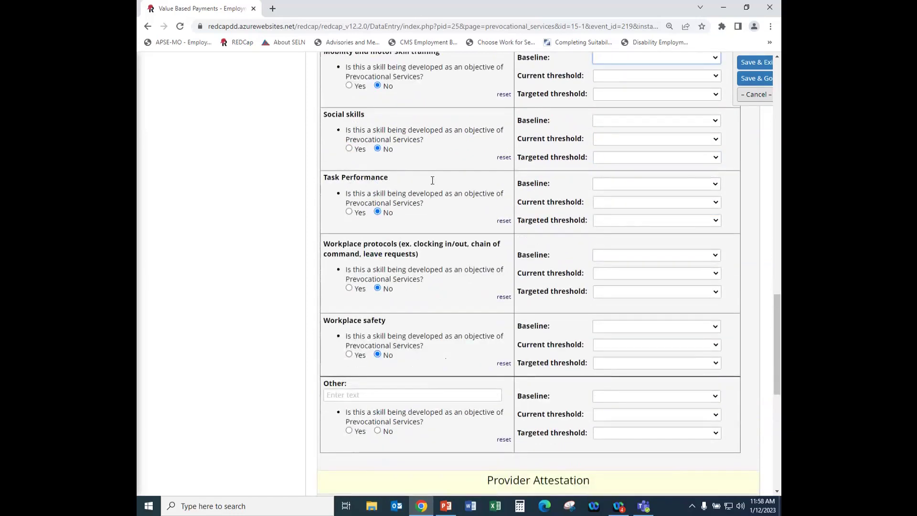
scroll(430, 183, "down", 3)
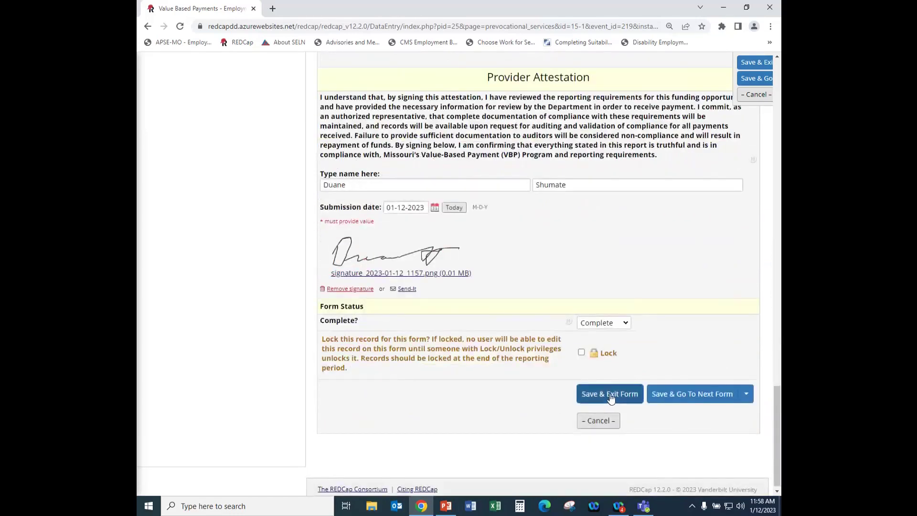
Save Prevocational Services, choosing 'Ignore and leave record' despite missing required fields.
left_click(609, 393)
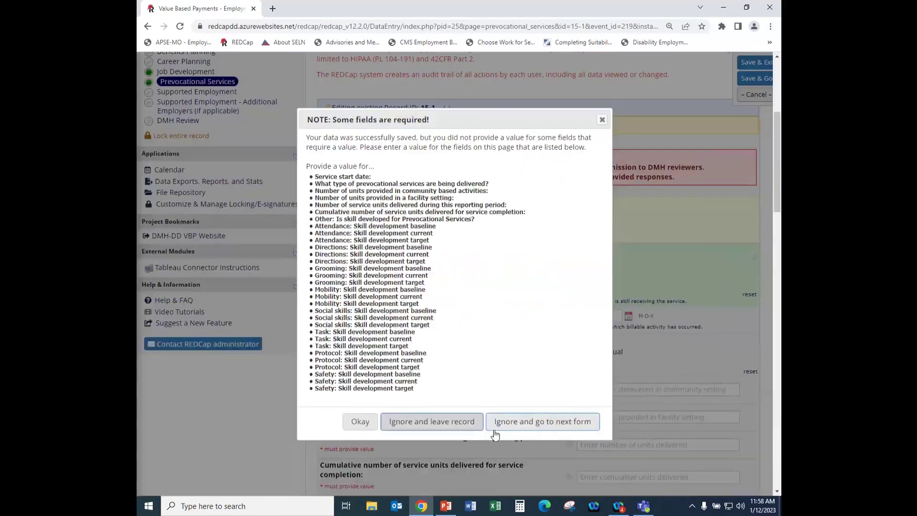
left_click(452, 421)
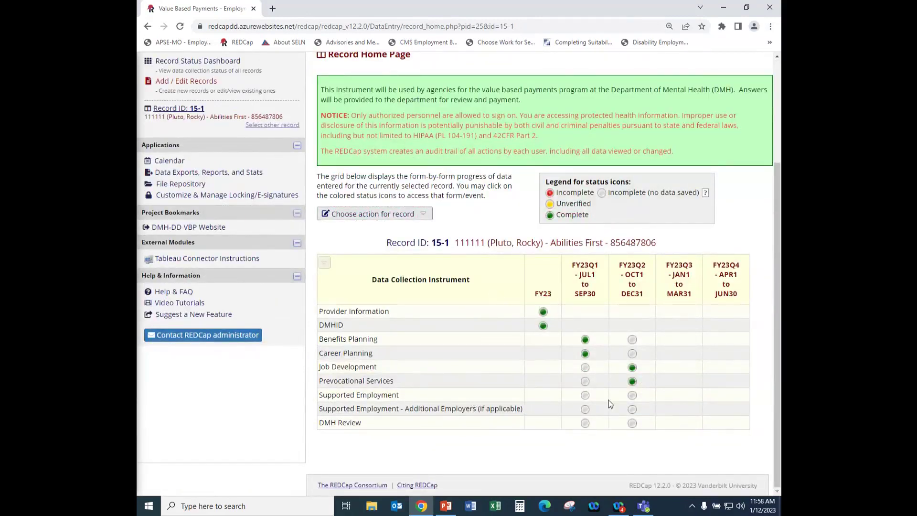
Open the FY23Q2 Supported Employment form and look over its questions.
left_click(631, 397)
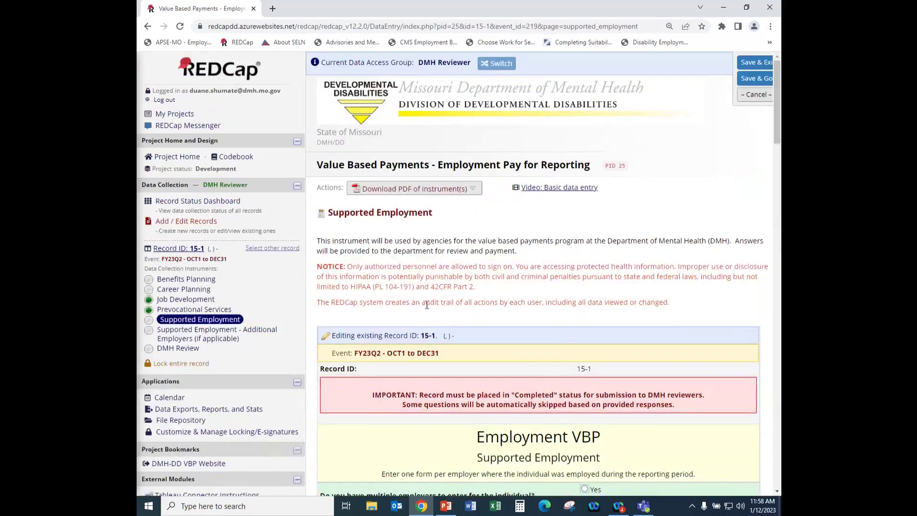
scroll(426, 305, "down", 8)
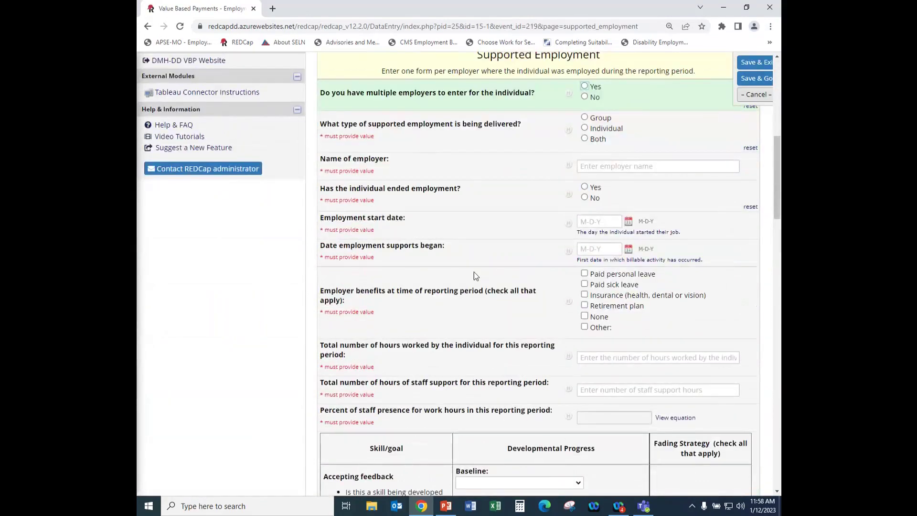
scroll(474, 276, "up", 2)
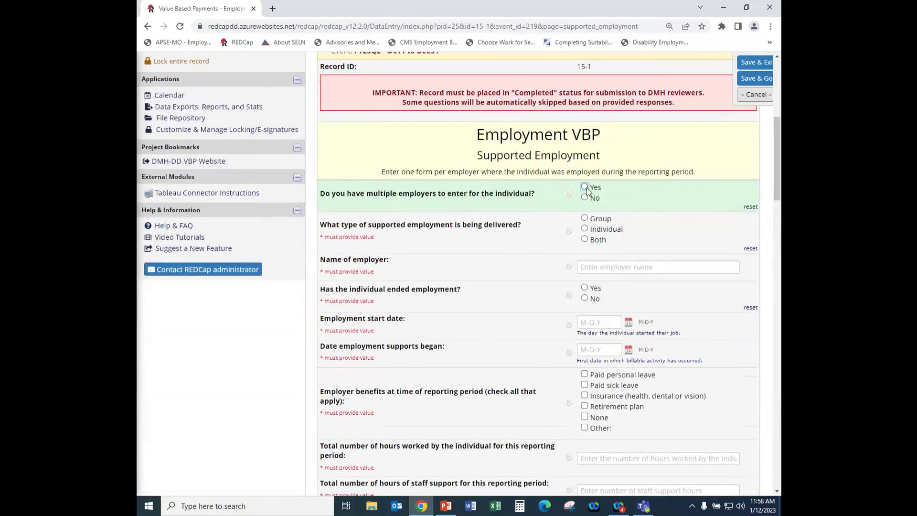
scroll(522, 242, "down", 1)
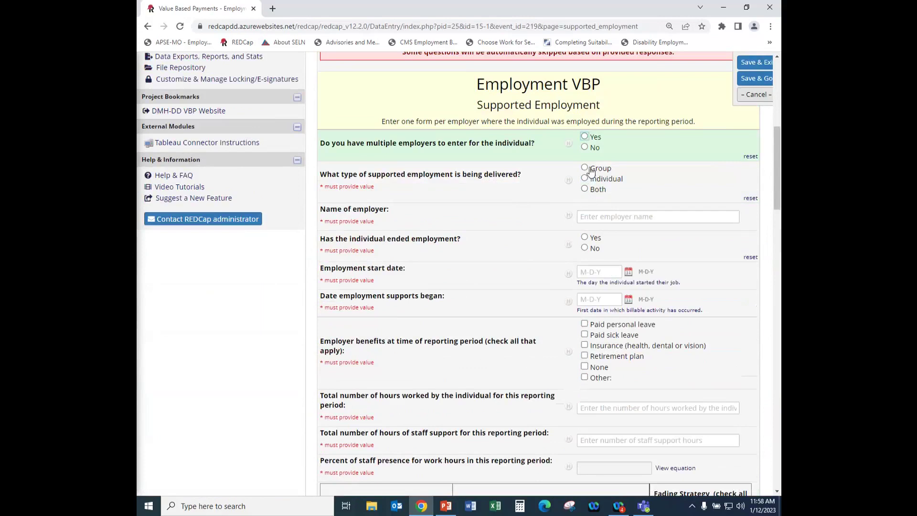
Answer Yes to 'Has the individual ended employment?' after briefly trying No.
left_click(584, 237)
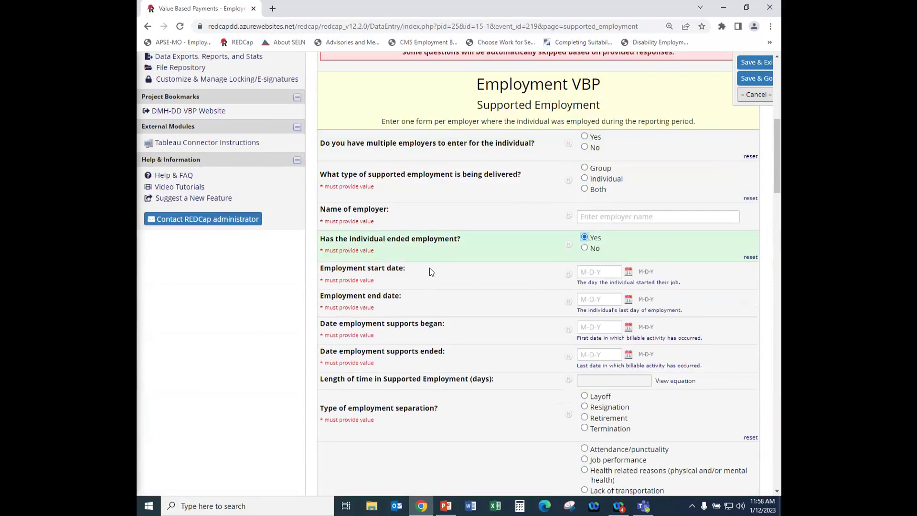
left_click(585, 248)
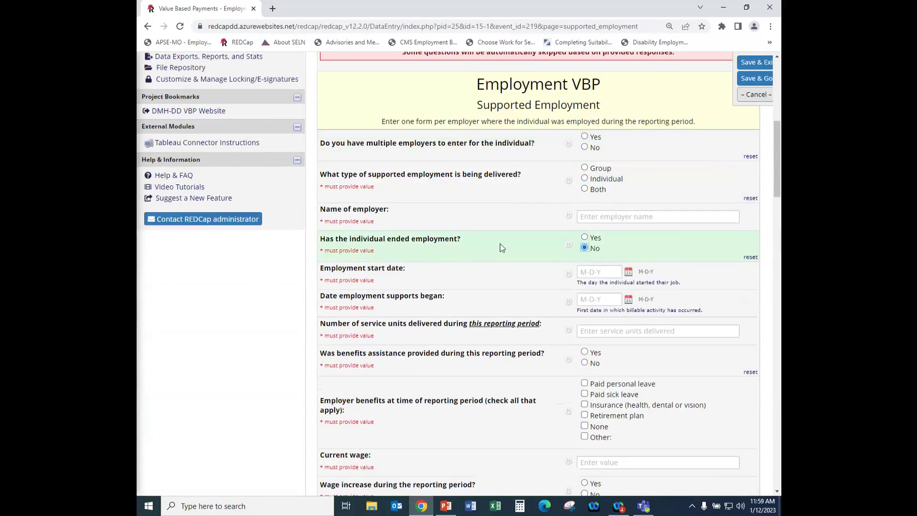
scroll(487, 246, "down", 1)
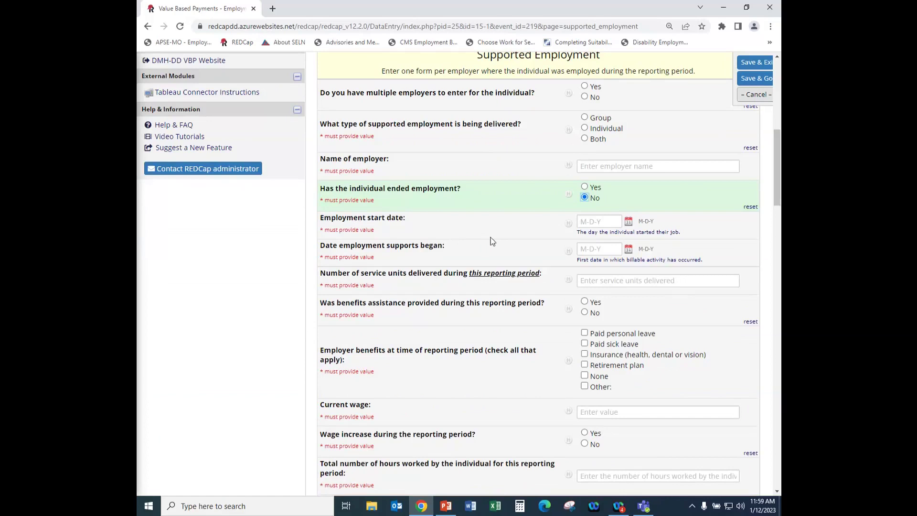
left_click(584, 187)
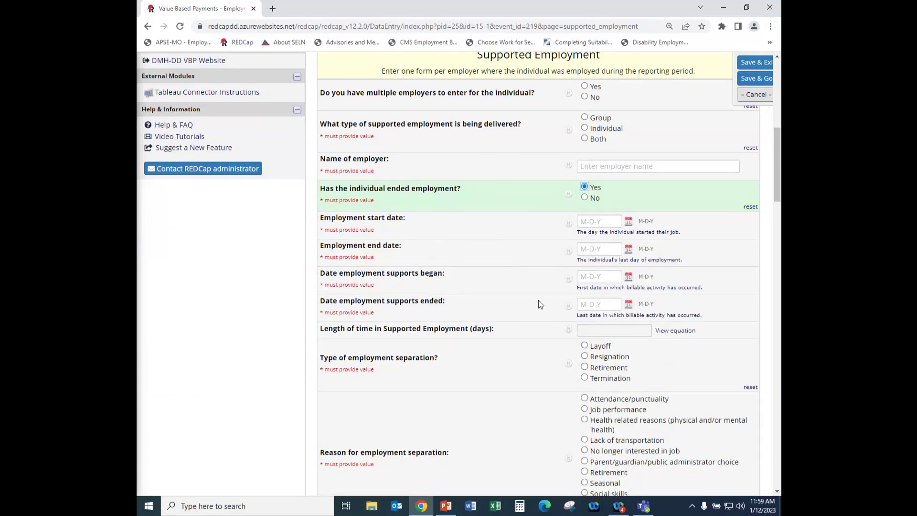
scroll(537, 304, "down", 2)
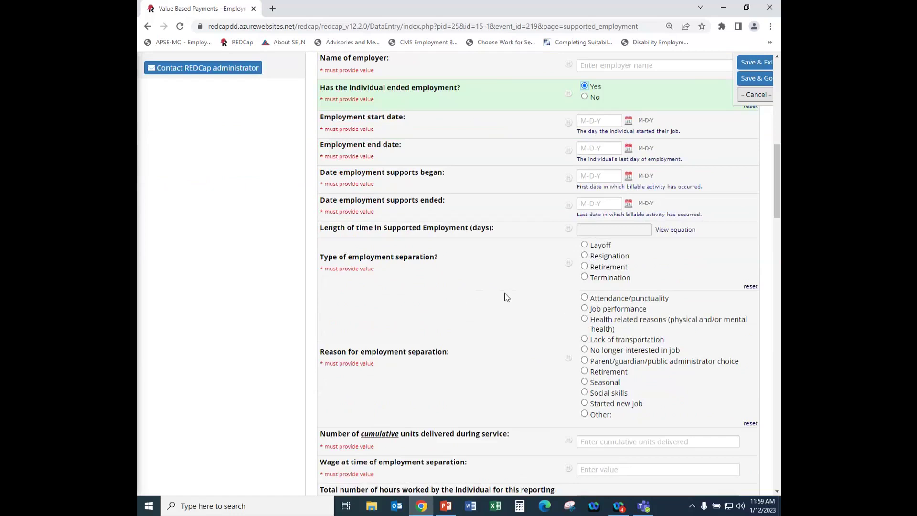
scroll(444, 253, "up", 1)
scroll(444, 248, "down", 2)
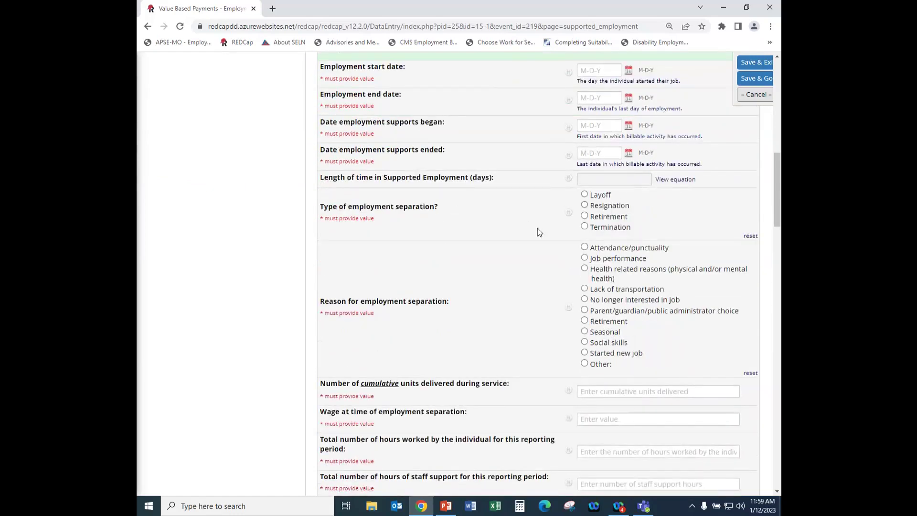
scroll(506, 218, "up", 1)
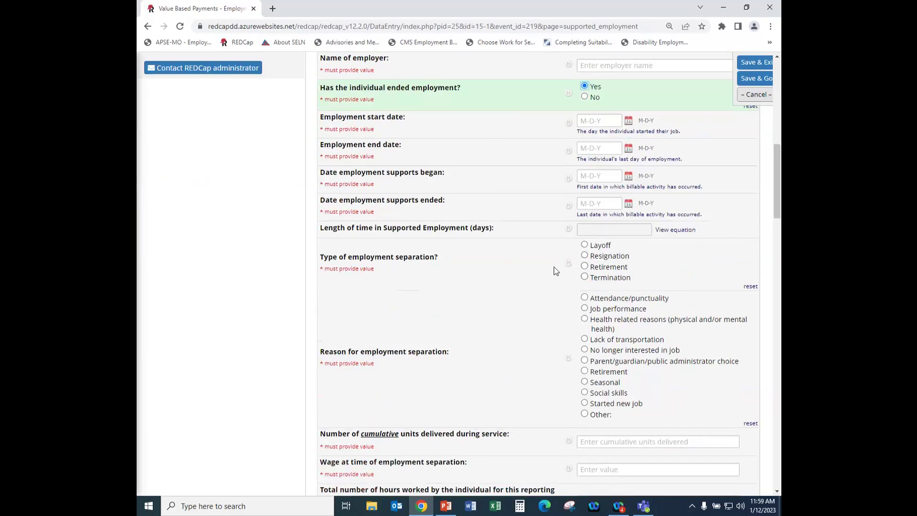
scroll(540, 233, "up", 1)
scroll(527, 243, "down", 2)
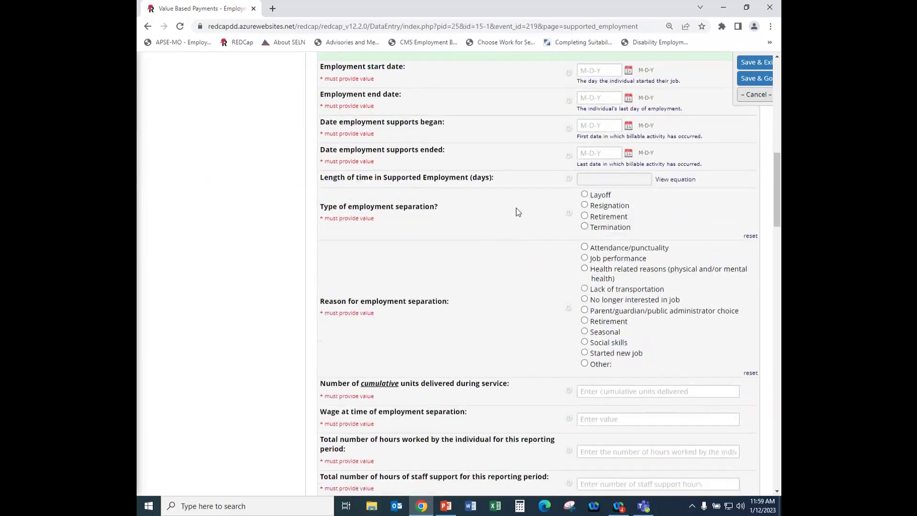
scroll(506, 228, "down", 2)
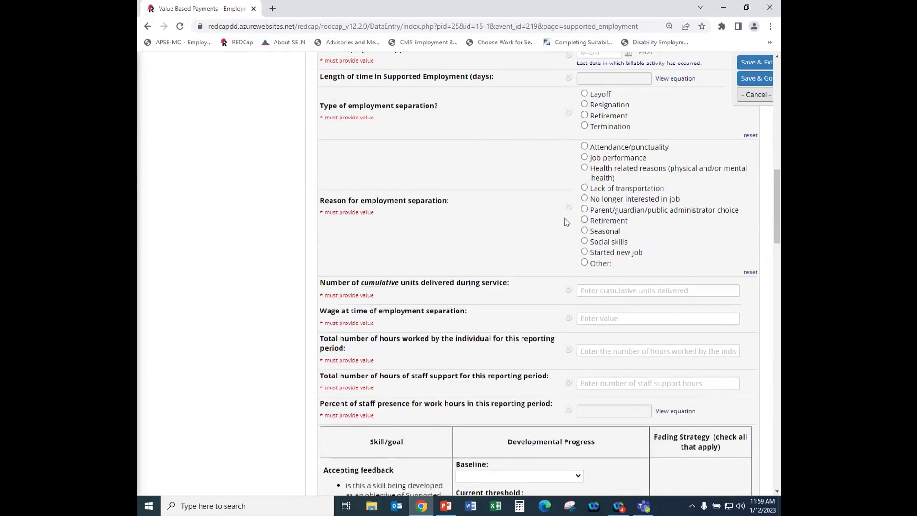
scroll(490, 212, "down", 1)
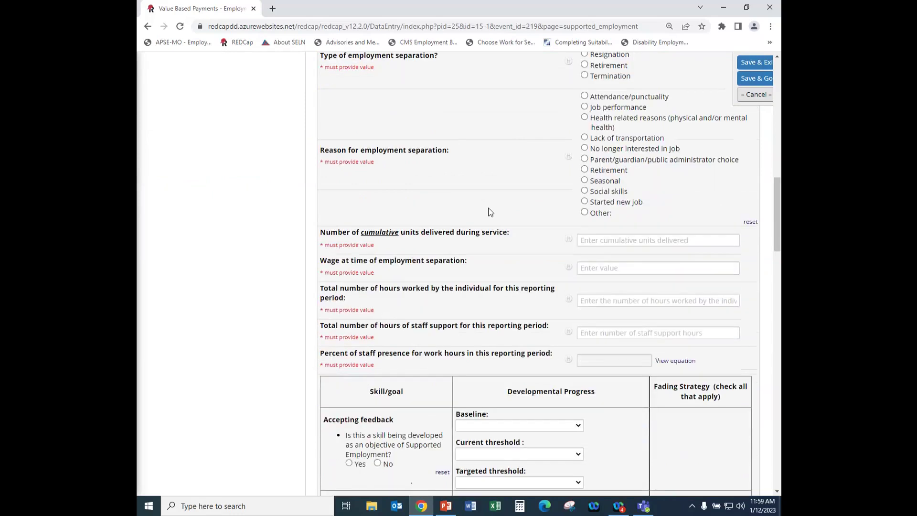
scroll(489, 212, "down", 4)
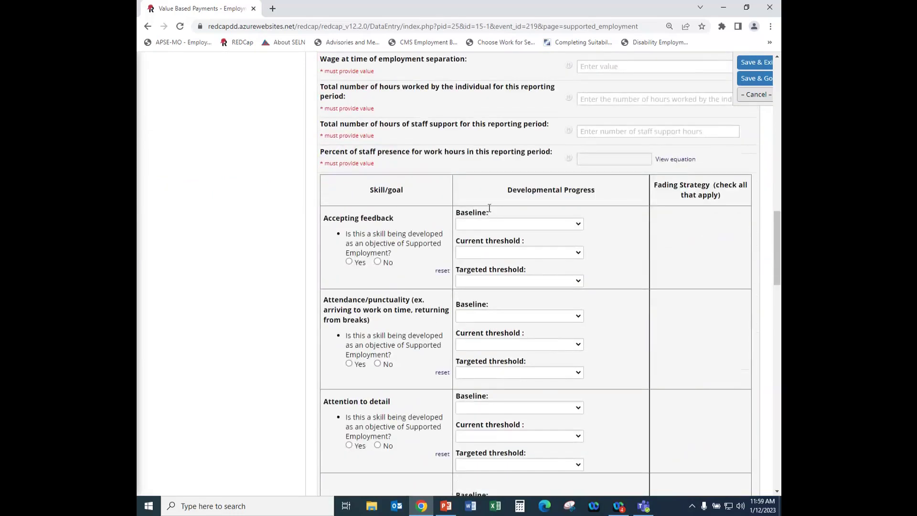
scroll(399, 218, "down", 1)
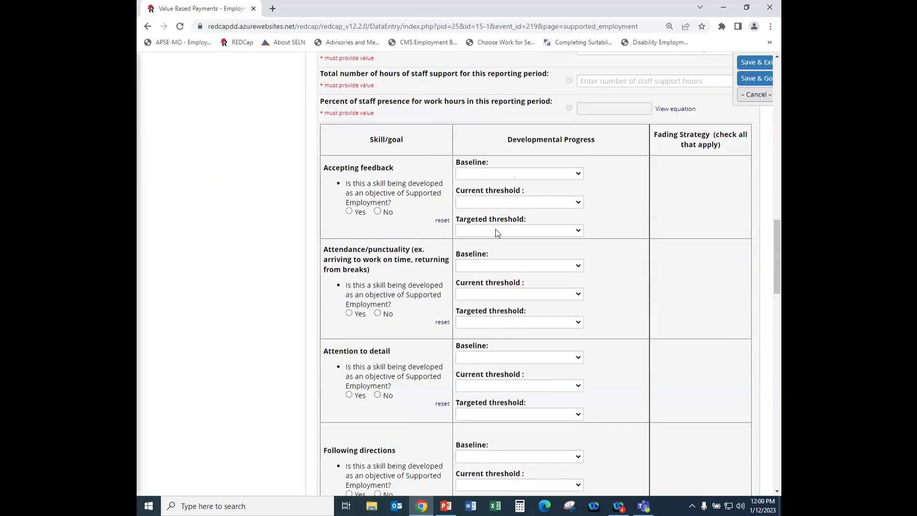
scroll(495, 229, "down", 6)
scroll(496, 232, "down", 12)
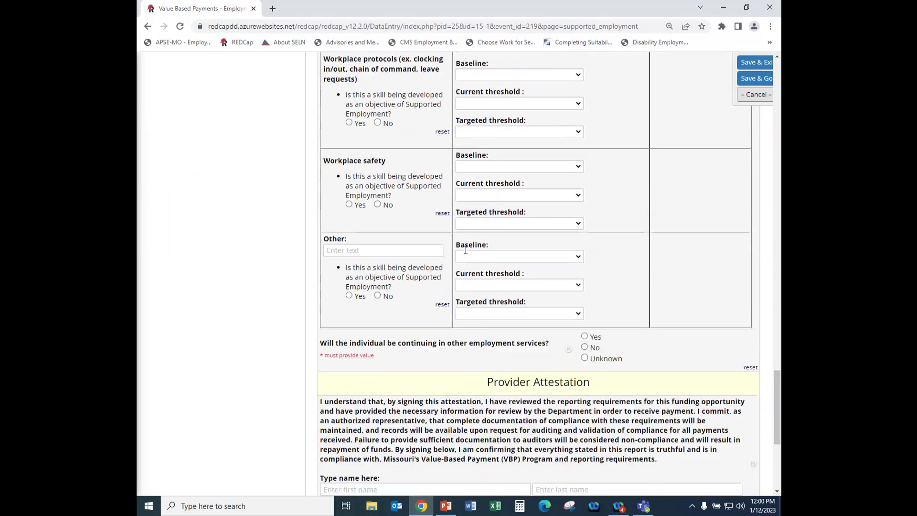
scroll(466, 250, "down", 1)
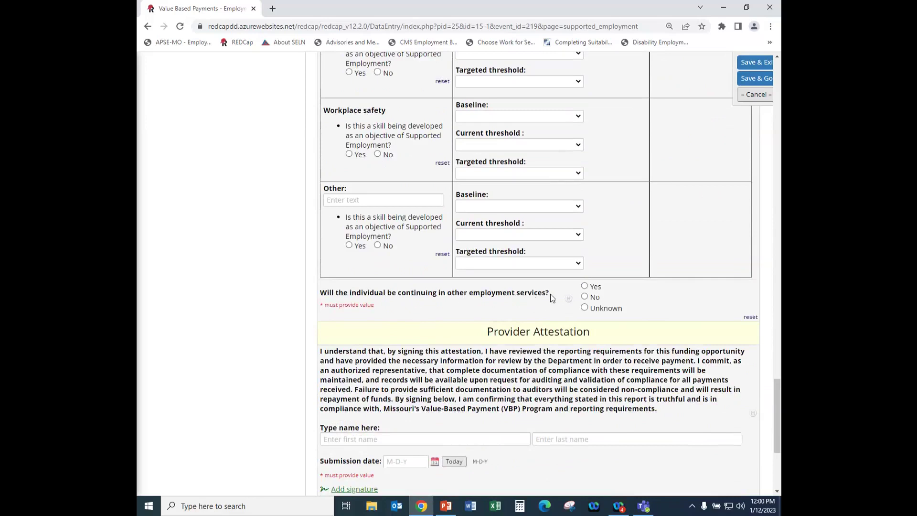
Answer Yes to continuing in other employment services.
left_click(584, 286)
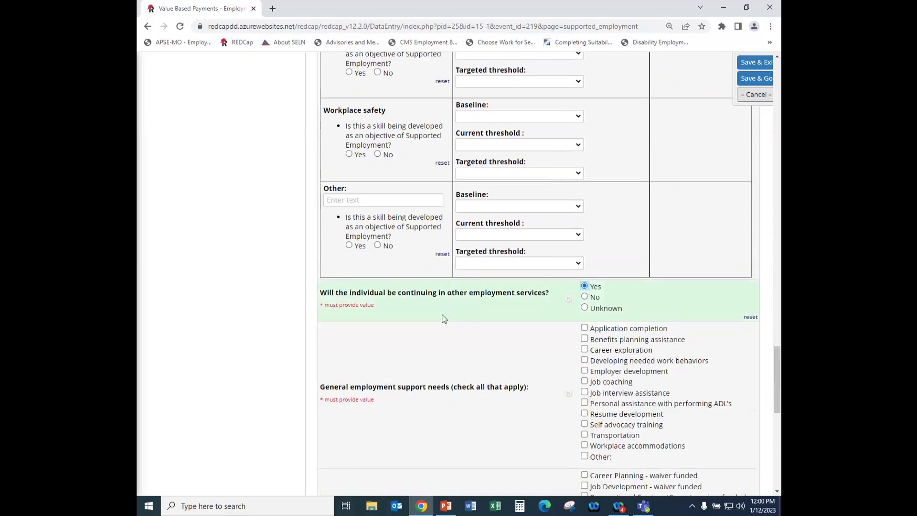
scroll(442, 319, "down", 3)
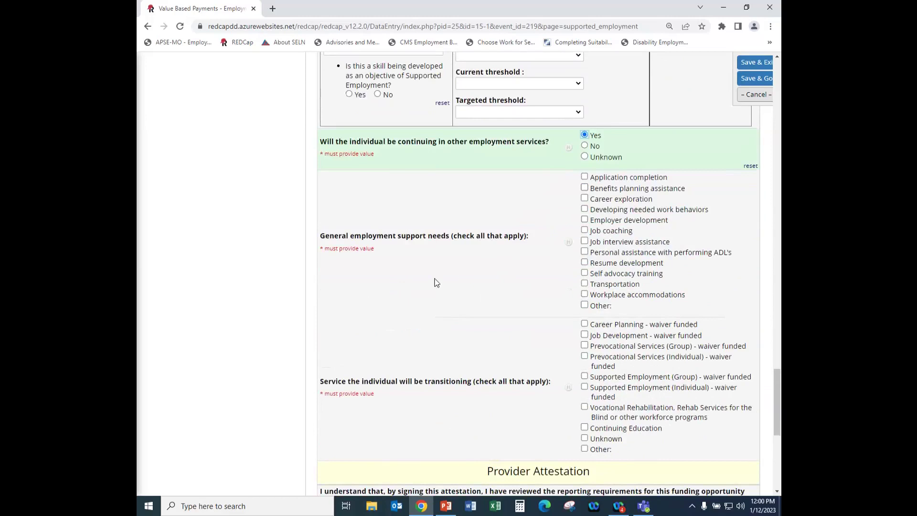
scroll(436, 282, "down", 1)
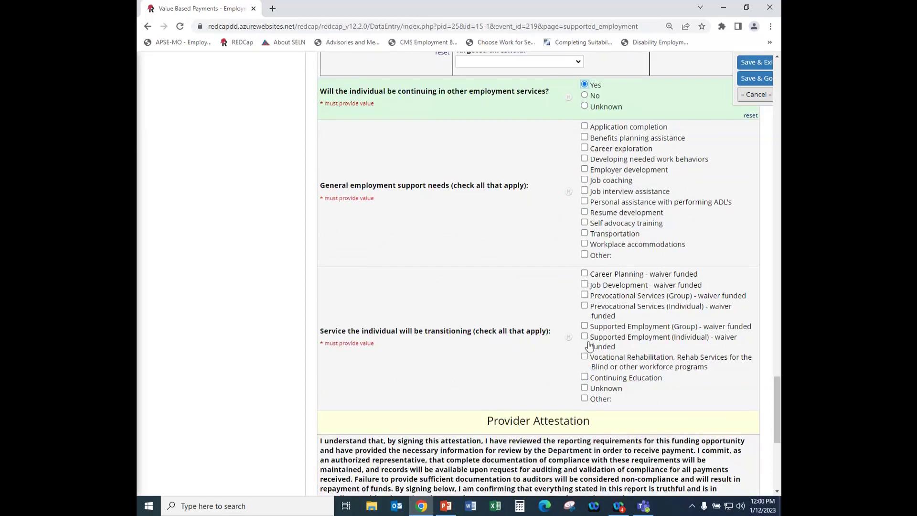
Mark Other as the transitioning service and describe it as 'Day hab'.
left_click(584, 399)
left_click(637, 400)
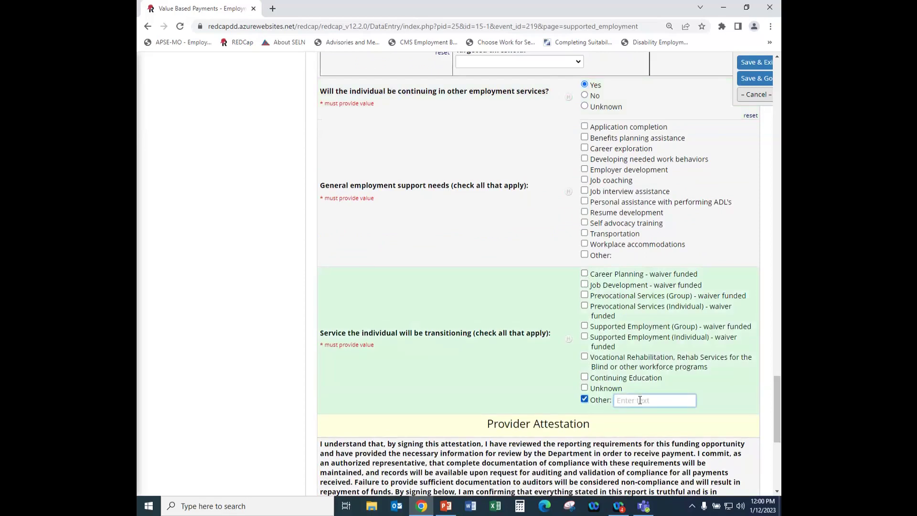
type("Day hab")
scroll(549, 375, "down", 2)
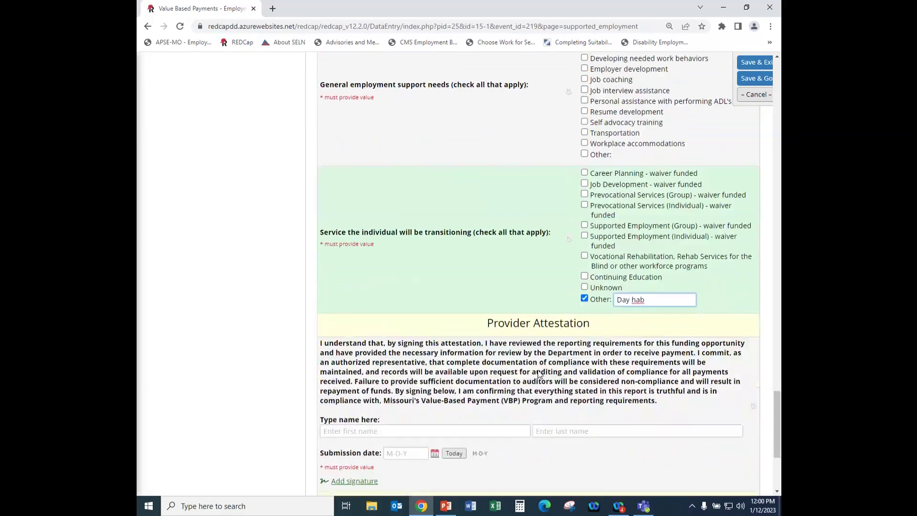
scroll(530, 366, "down", 2)
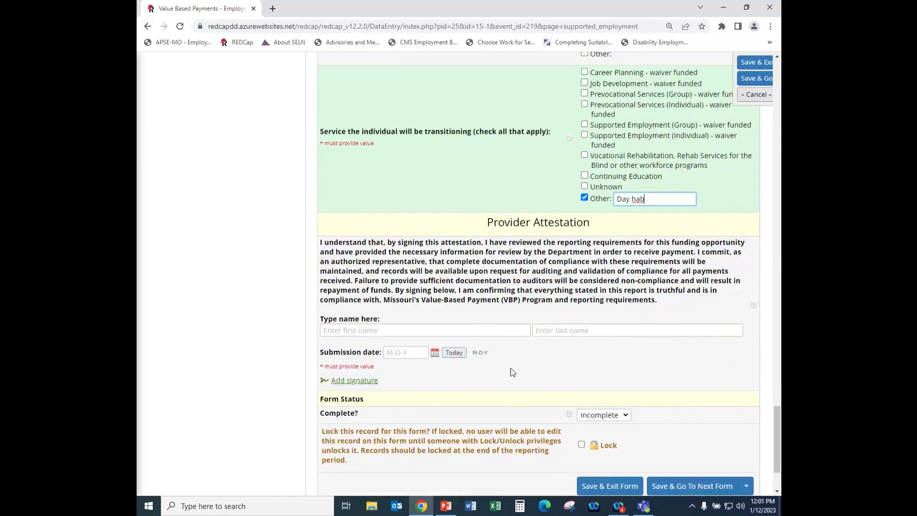
scroll(511, 372, "down", 1)
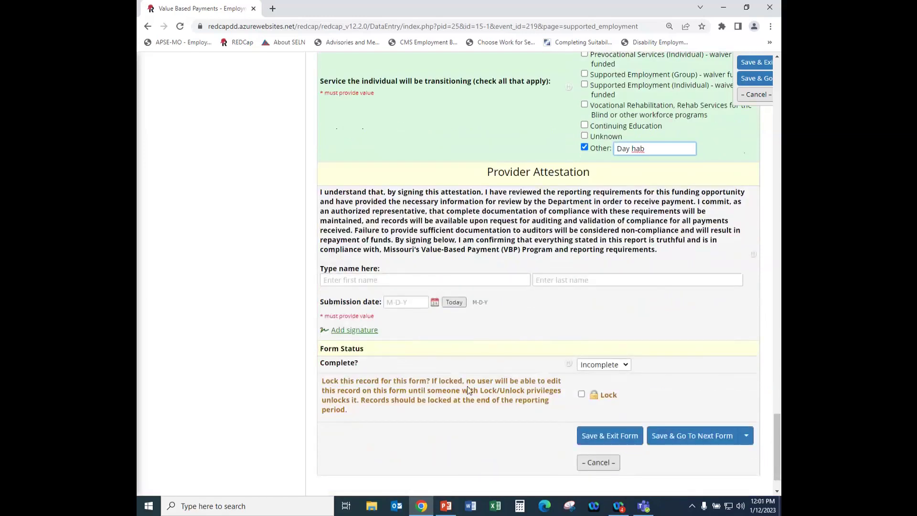
Save and exit the form past the required-fields warning, then advance to slide 21.
left_click(612, 438)
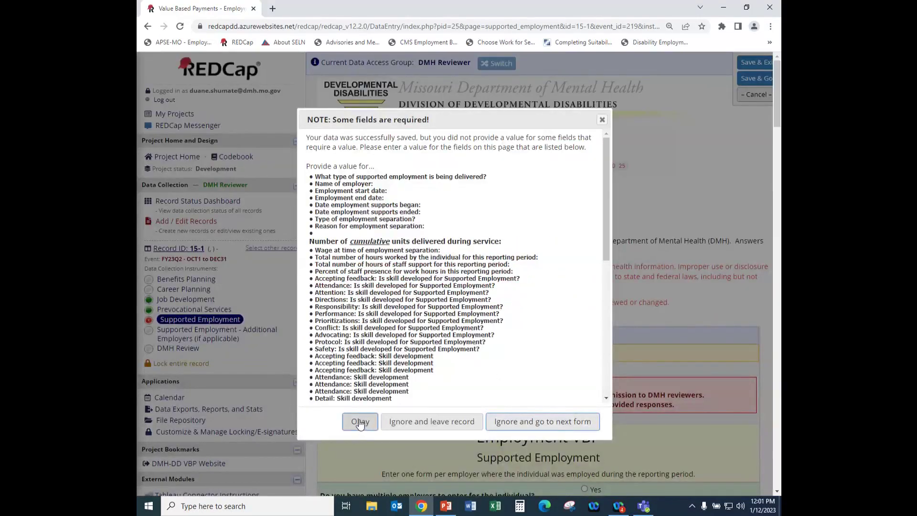
left_click(360, 422)
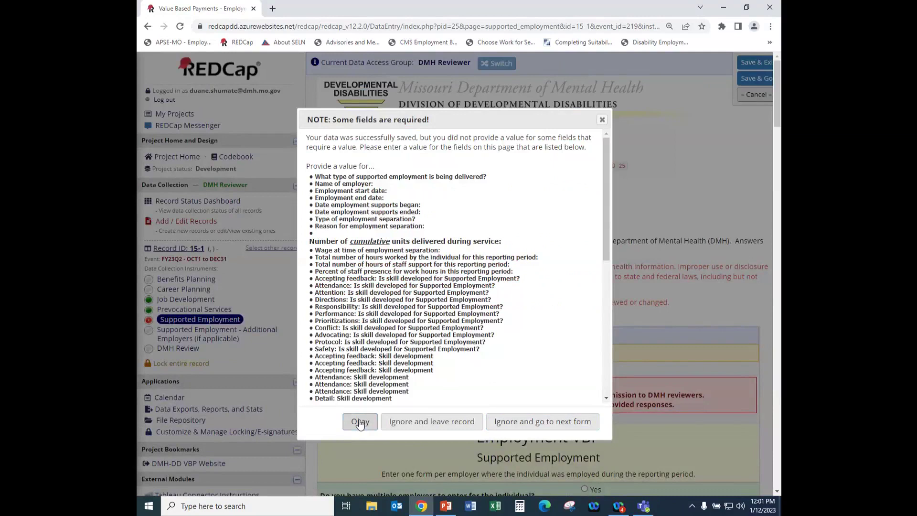
left_click(360, 421)
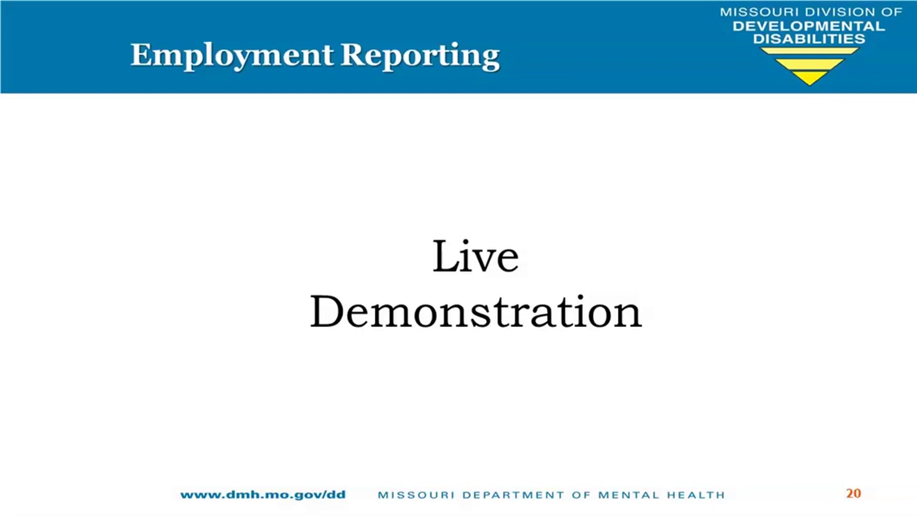
key("Right")
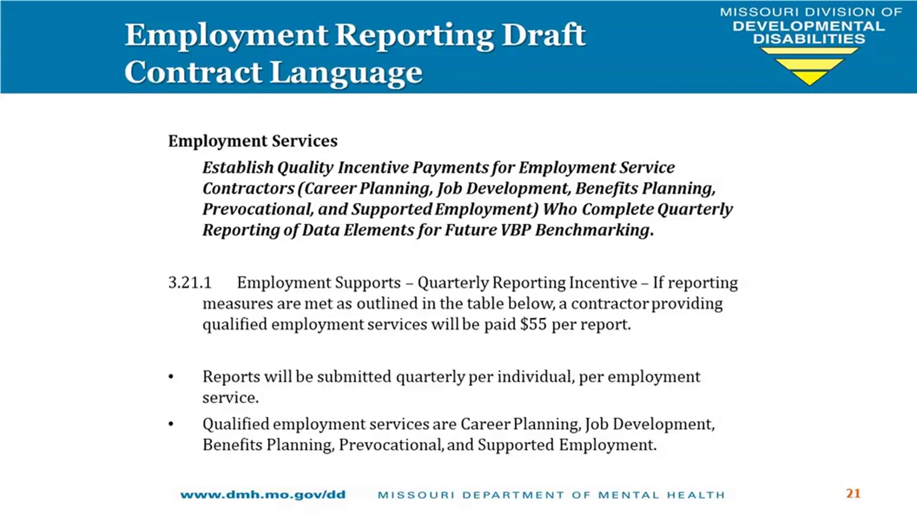